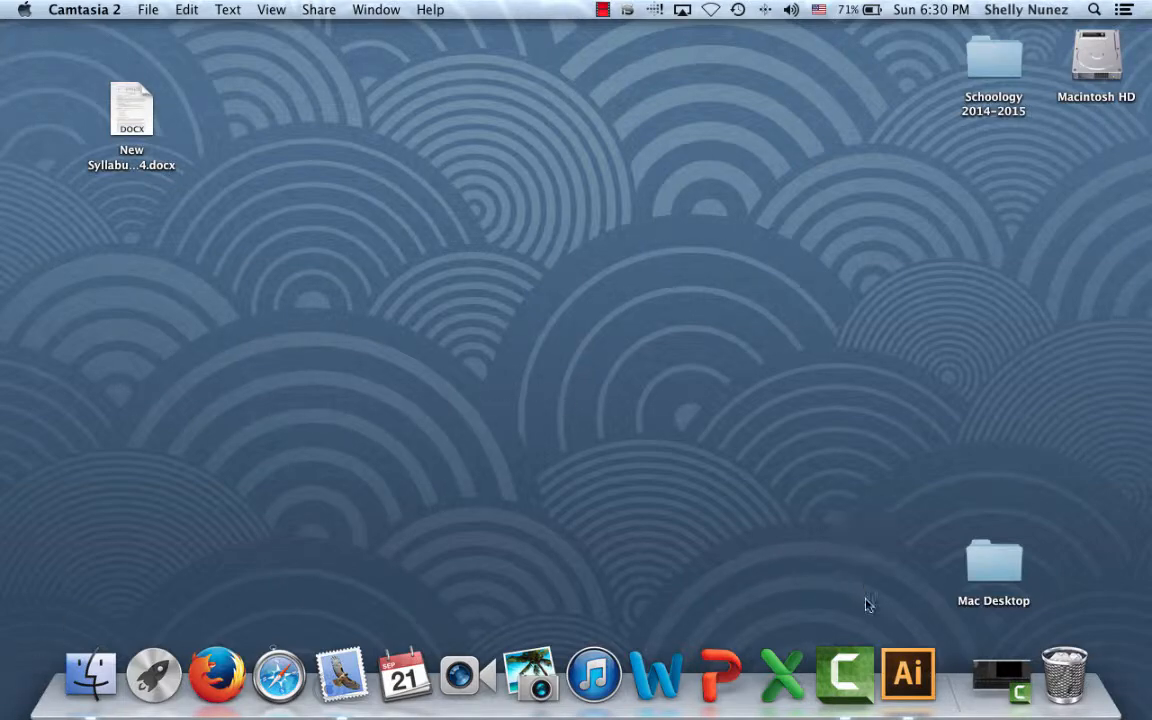
Step: Open Illustrator and start a new document named with the teacher's name followed by "practice"
{"action": "left_click", "coordinate": [914, 679]}
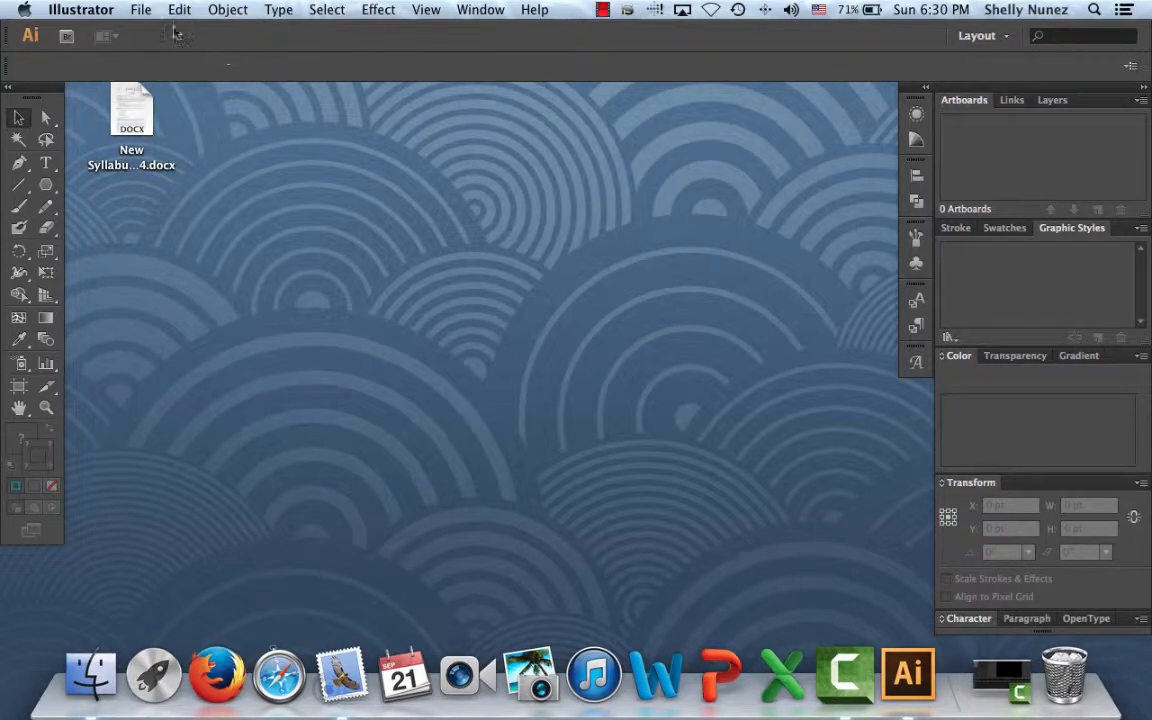
{"action": "left_click", "coordinate": [142, 10]}
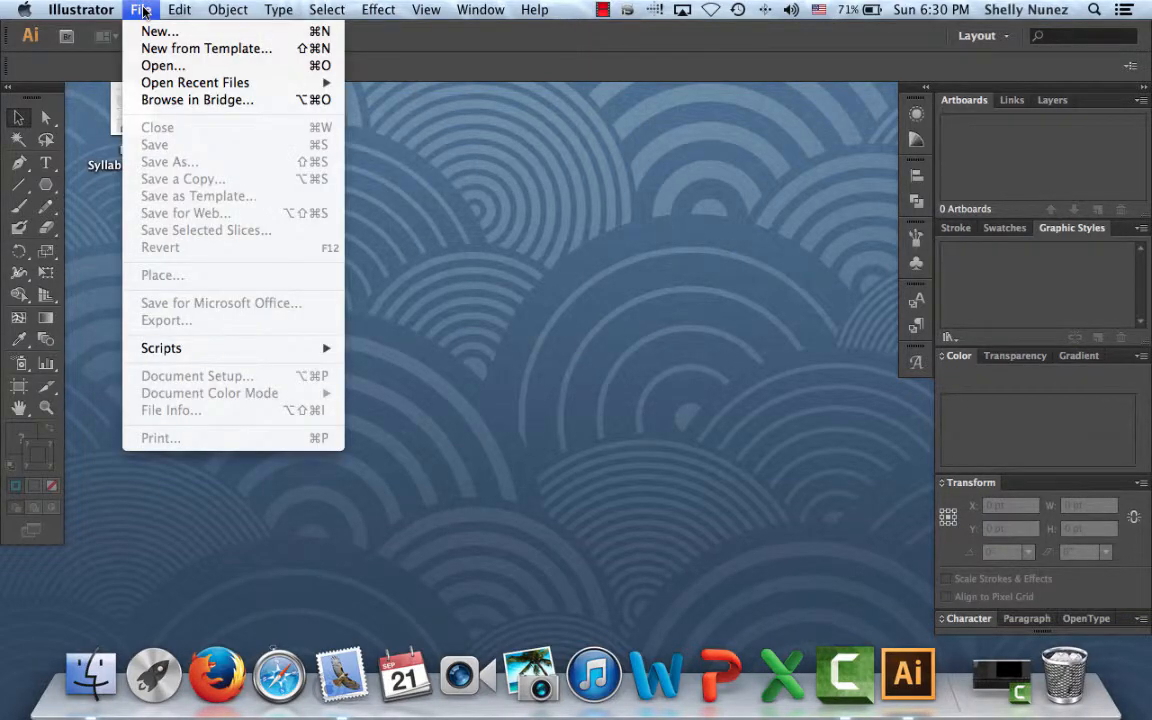
{"action": "left_click", "coordinate": [148, 33]}
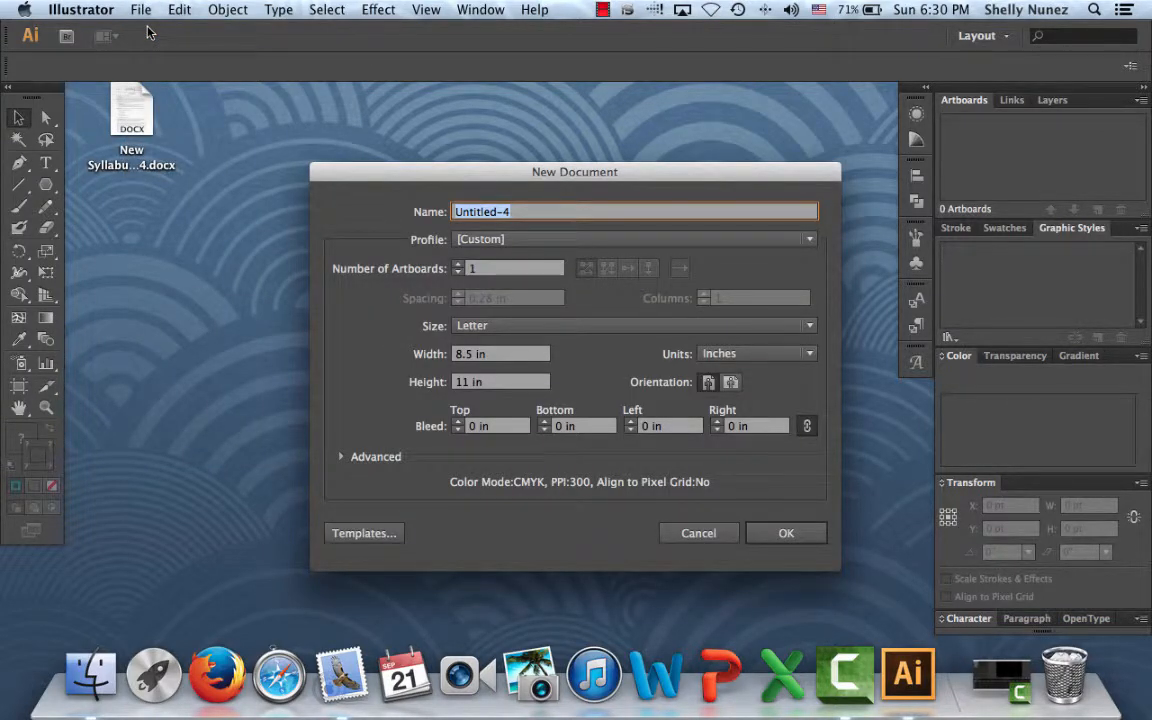
{"action": "type", "text": "mrs nu"}
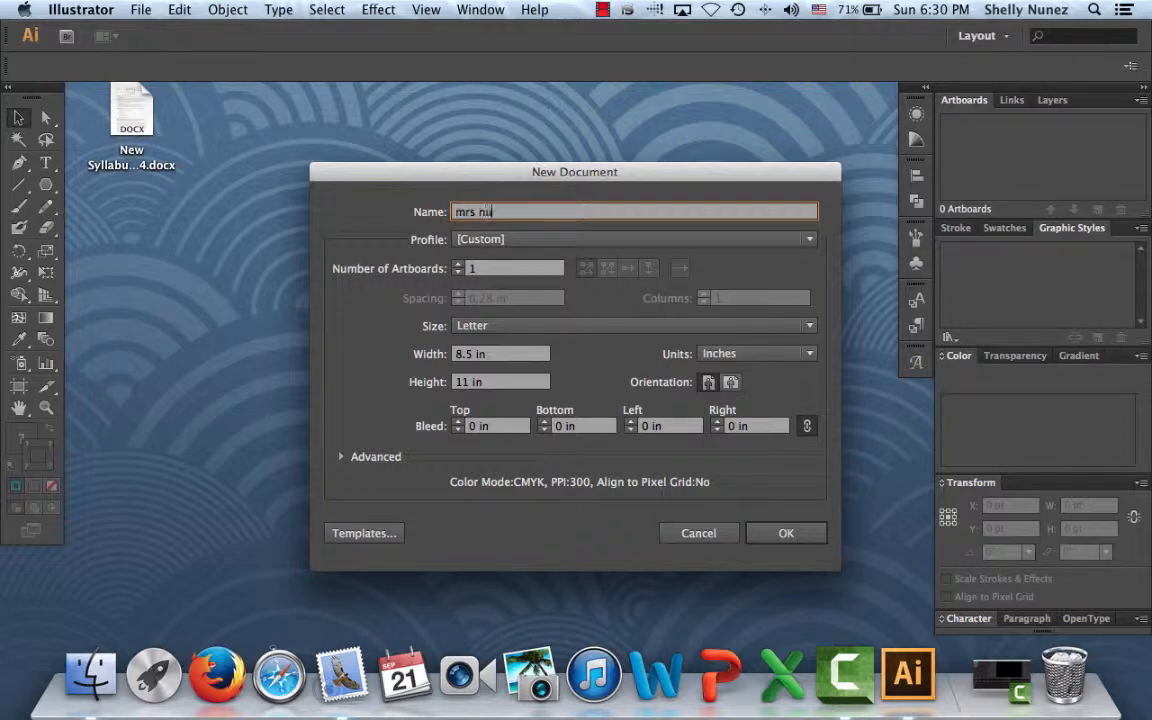
{"action": "type", "text": "nez practice"}
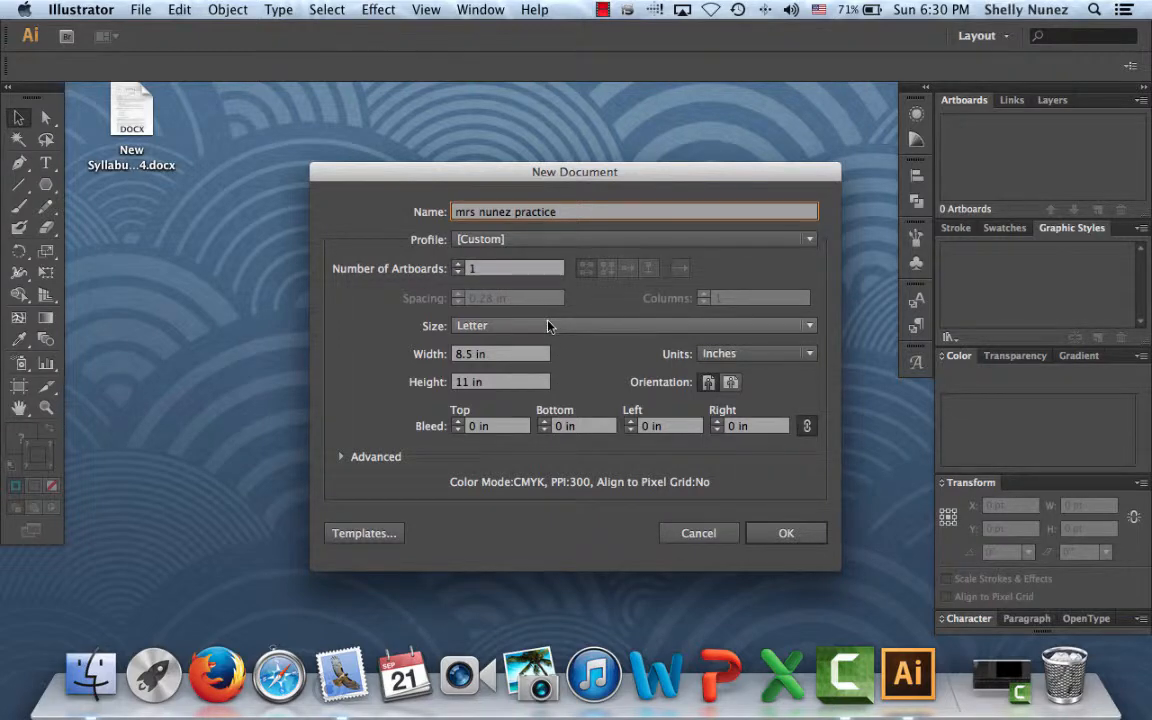
Step: Try points as the document units, return them to inches, and create the Letter-size document
{"action": "left_click", "coordinate": [757, 357]}
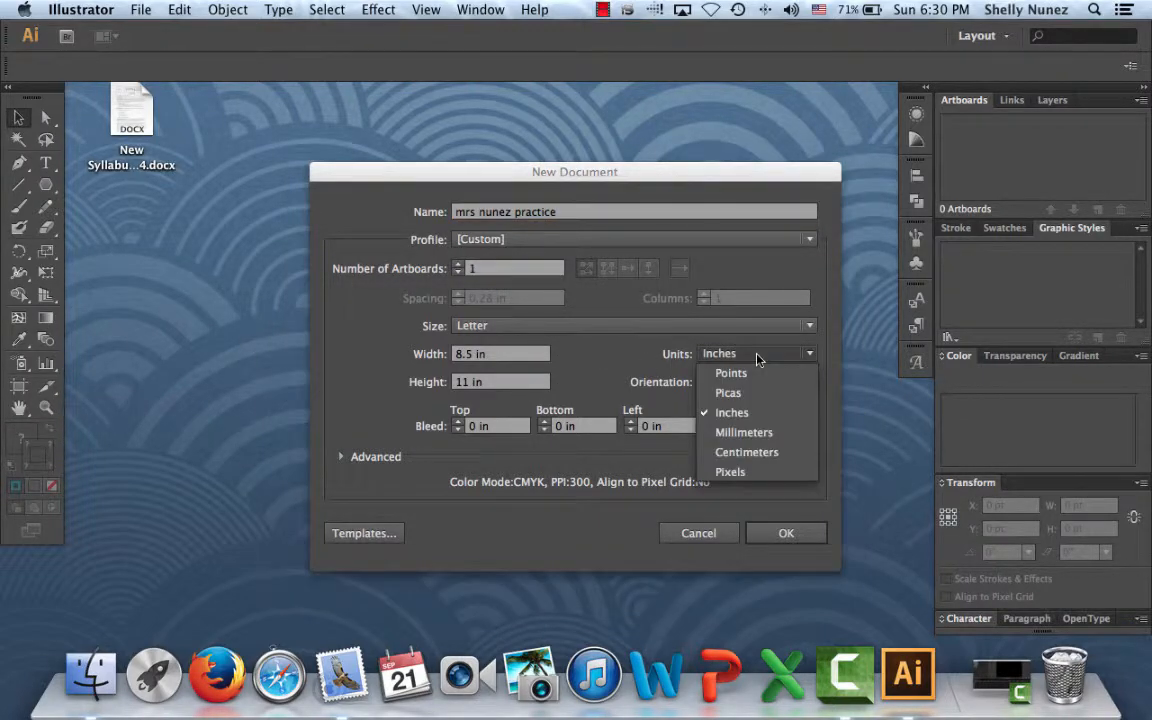
{"action": "left_click", "coordinate": [748, 375]}
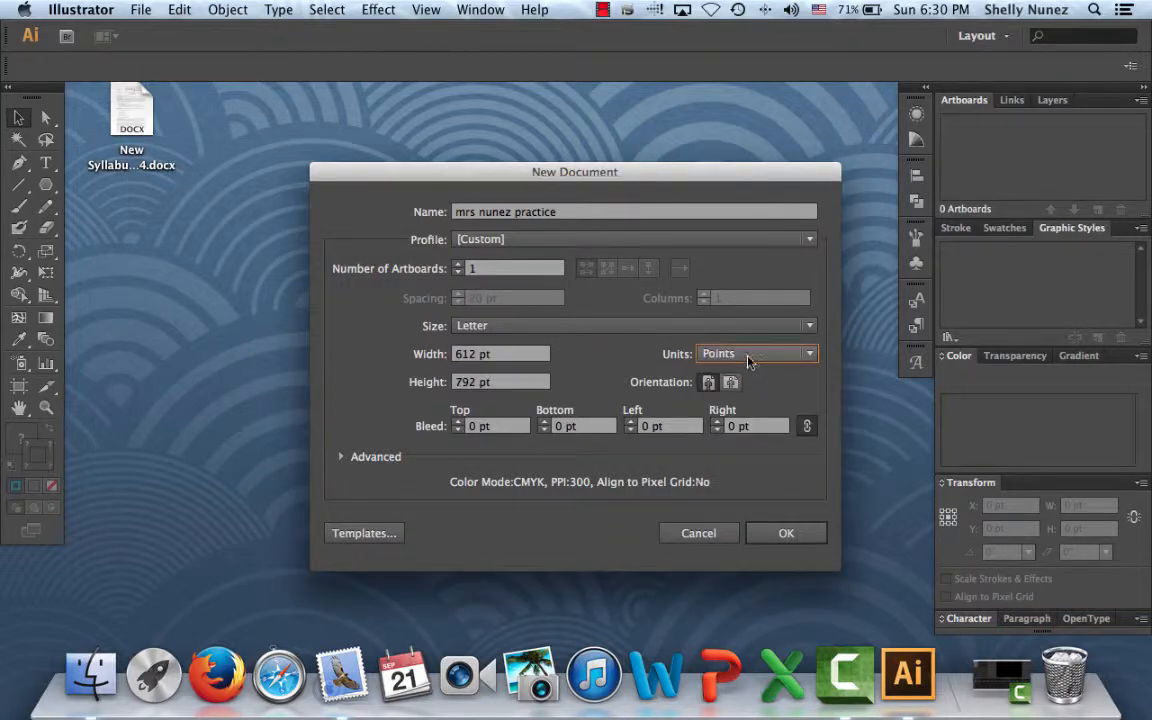
{"action": "left_click", "coordinate": [751, 357]}
{"action": "left_click", "coordinate": [733, 412]}
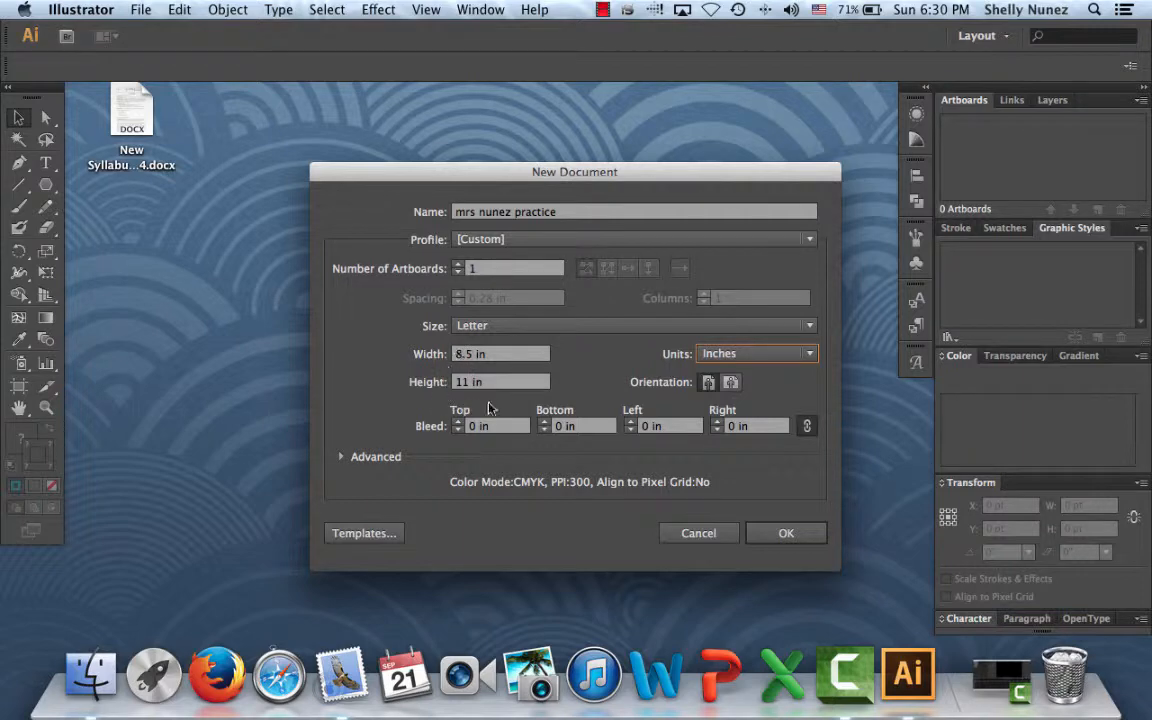
{"action": "left_click", "coordinate": [786, 535]}
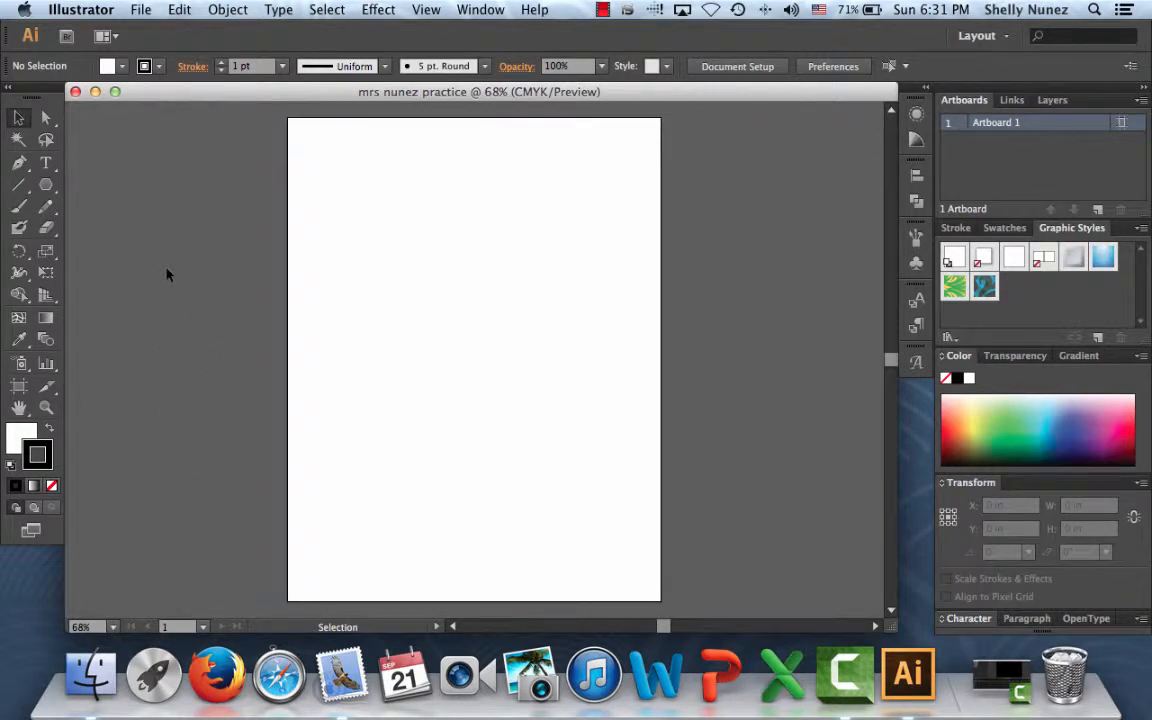
Step: Collapse the toolbox to one column and expand it back to two, and apply the Layout workspace
{"action": "left_click", "coordinate": [15, 93]}
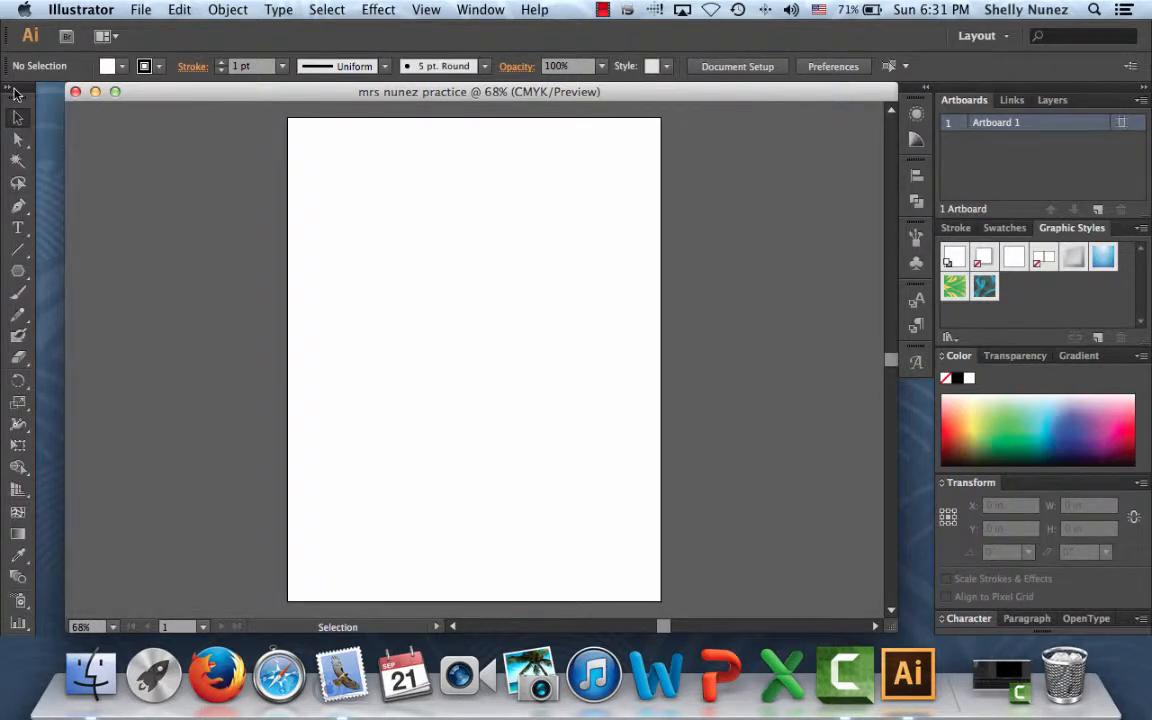
{"action": "left_click", "coordinate": [10, 93]}
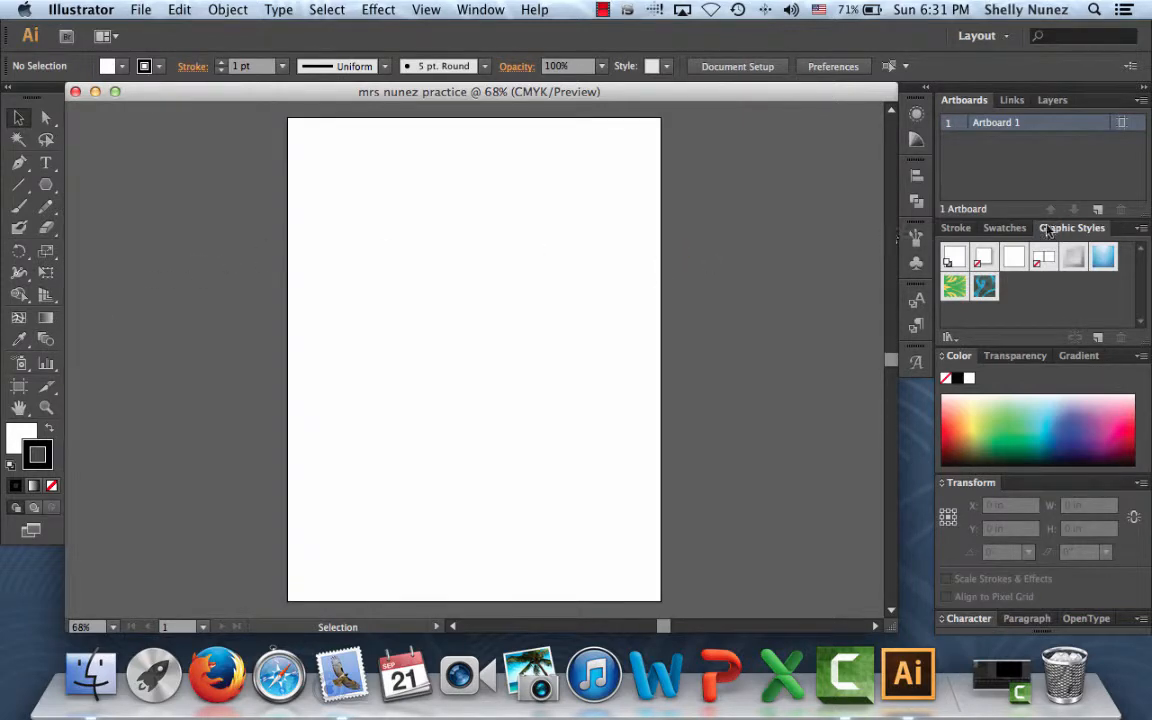
{"action": "left_click", "coordinate": [481, 10]}
{"action": "mouse_move", "coordinate": [492, 80]}
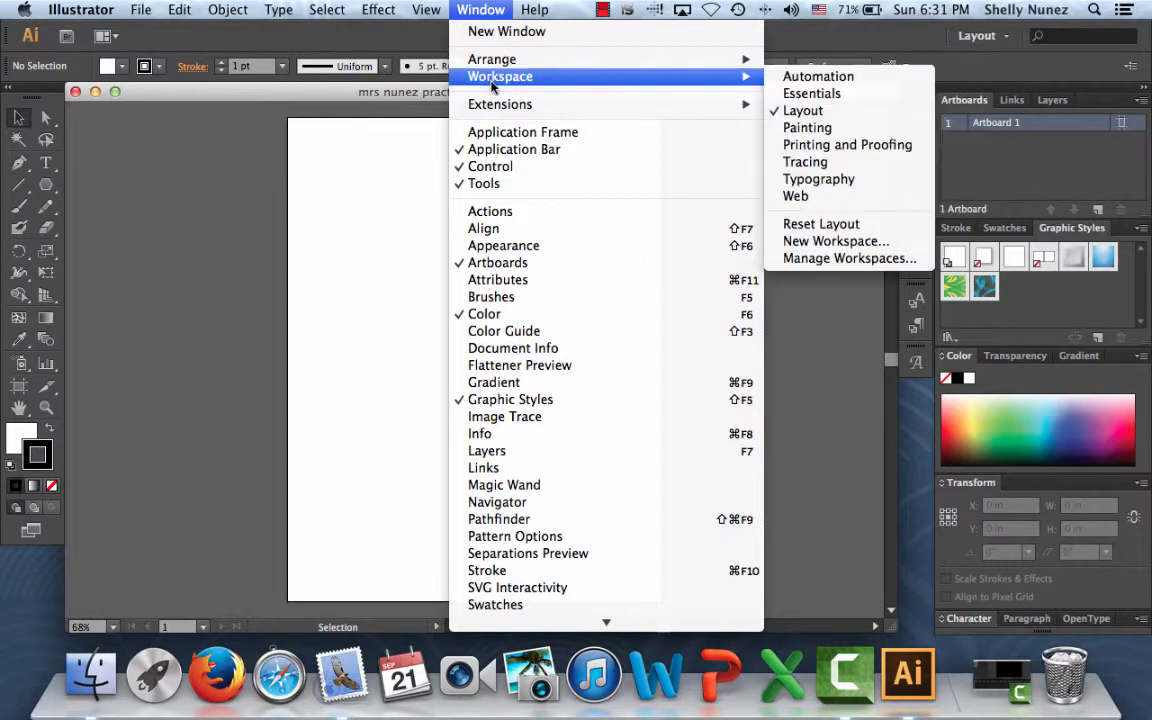
{"action": "left_click", "coordinate": [808, 112]}
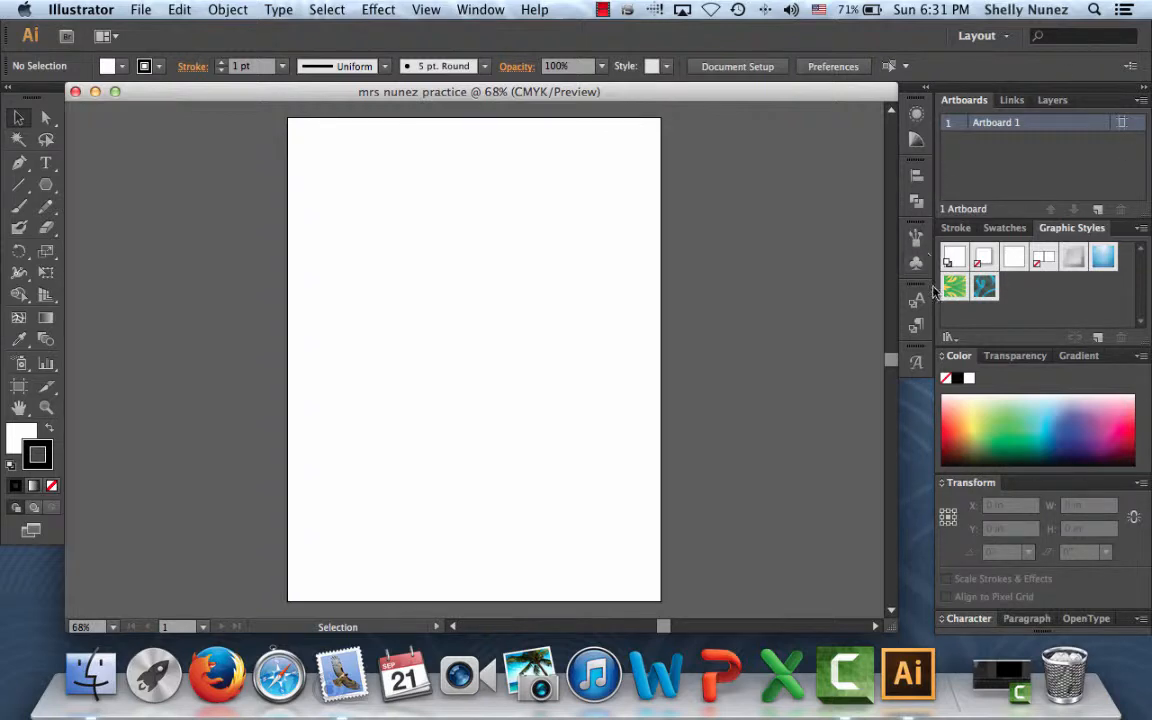
Step: Look through the Swatches, Stroke, Transparency and Gradient settings, ending with Swatches and Color on display
{"action": "left_click", "coordinate": [1005, 230]}
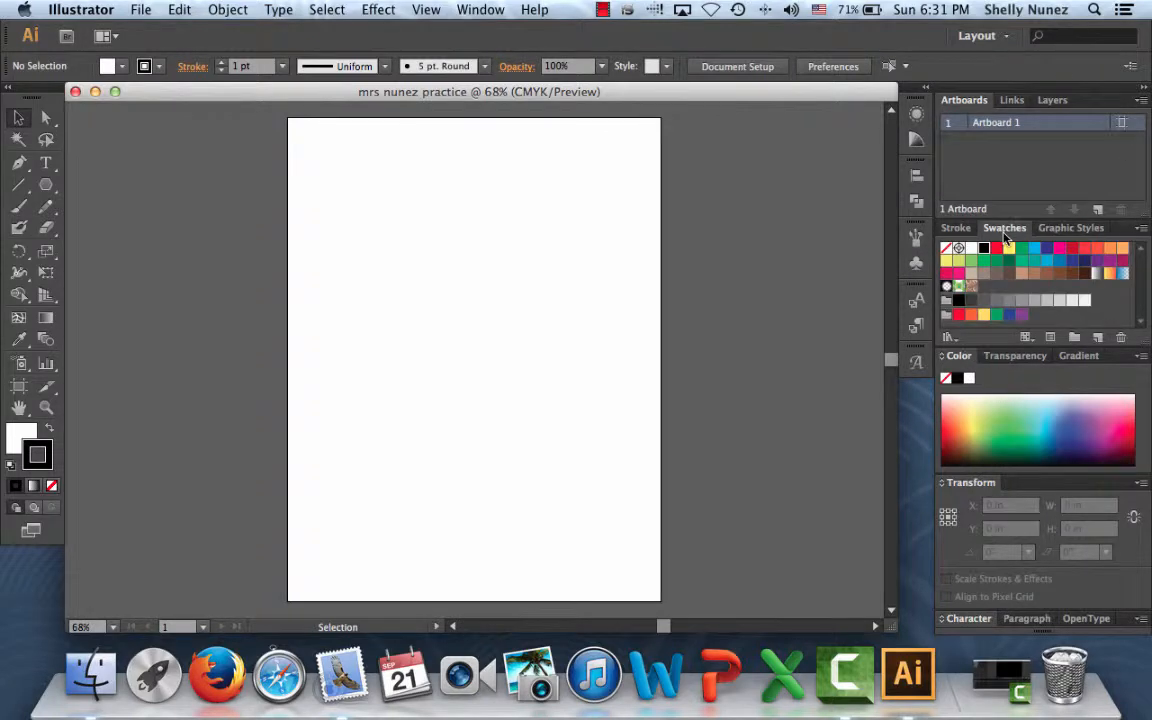
{"action": "left_click", "coordinate": [958, 228]}
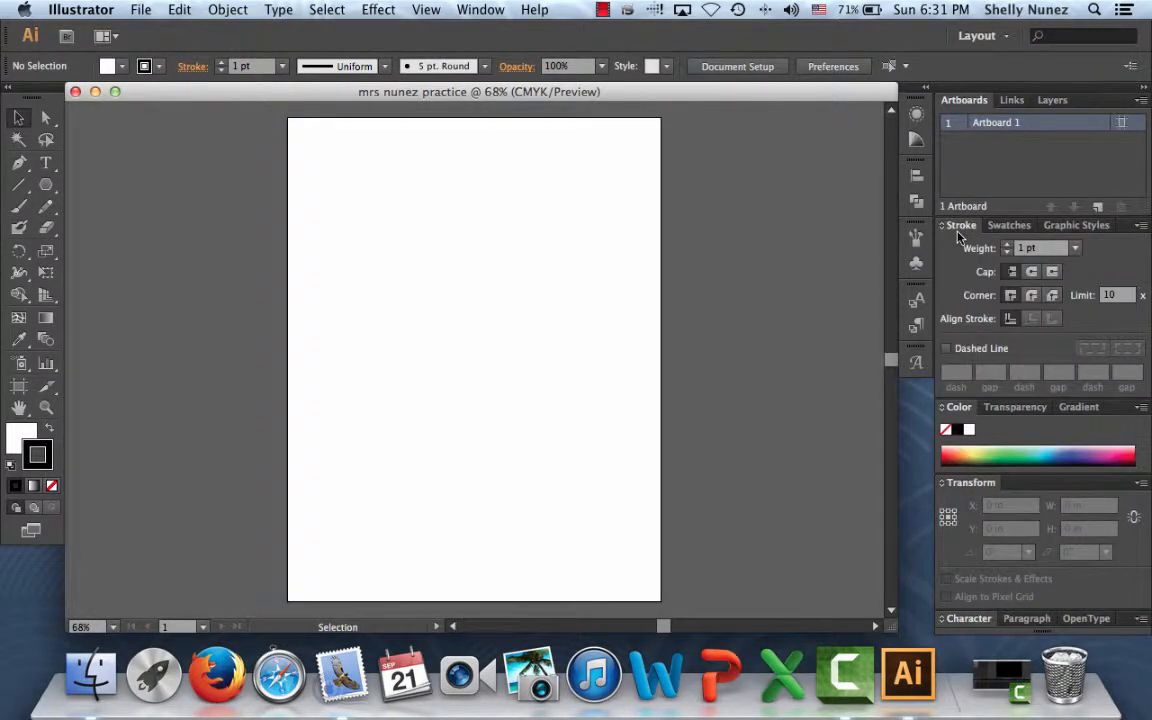
{"action": "left_click", "coordinate": [1008, 228]}
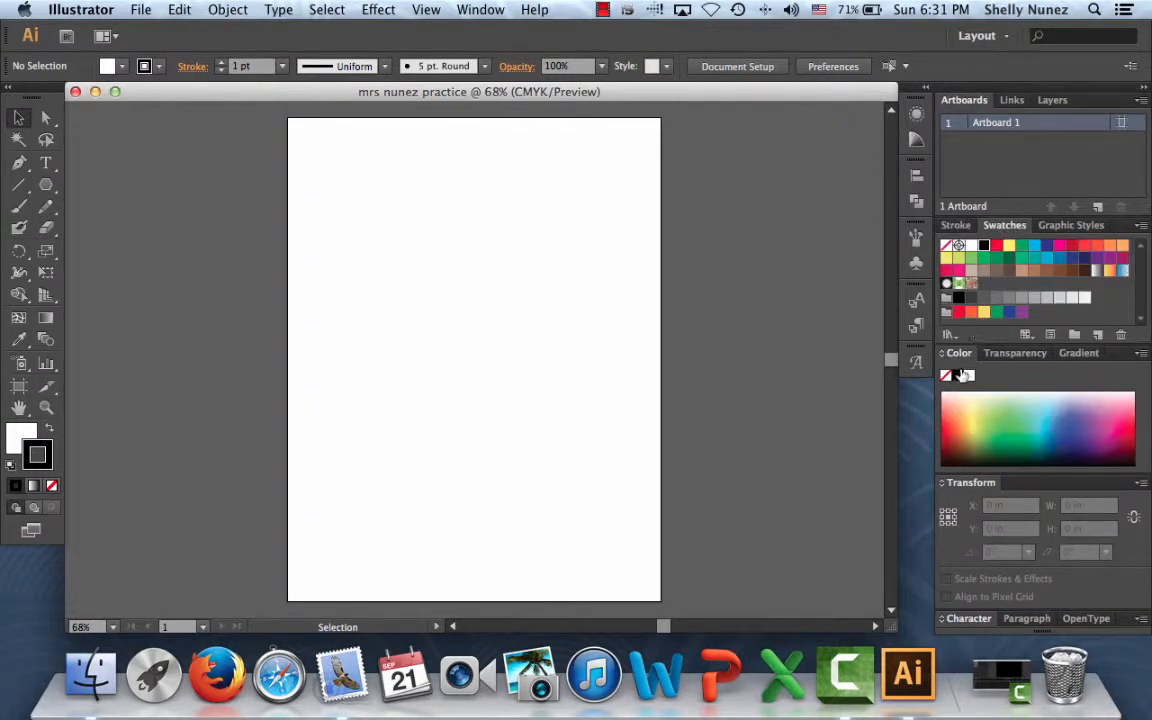
{"action": "left_click", "coordinate": [1013, 354]}
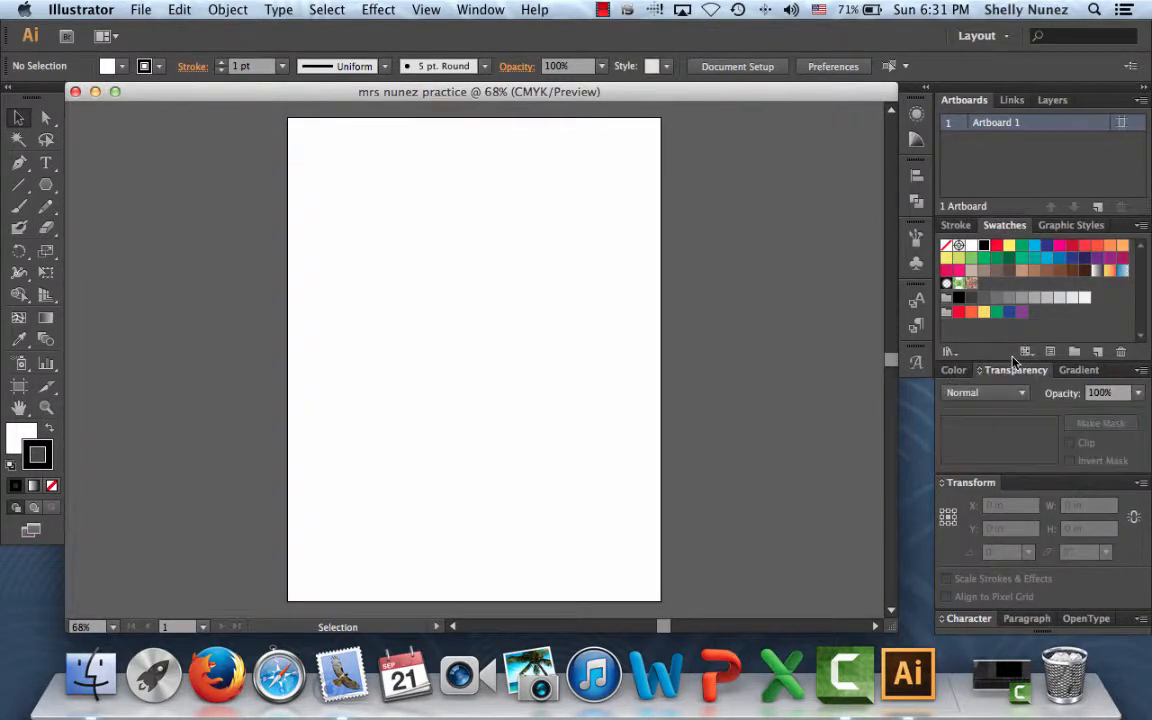
{"action": "left_click", "coordinate": [1068, 372]}
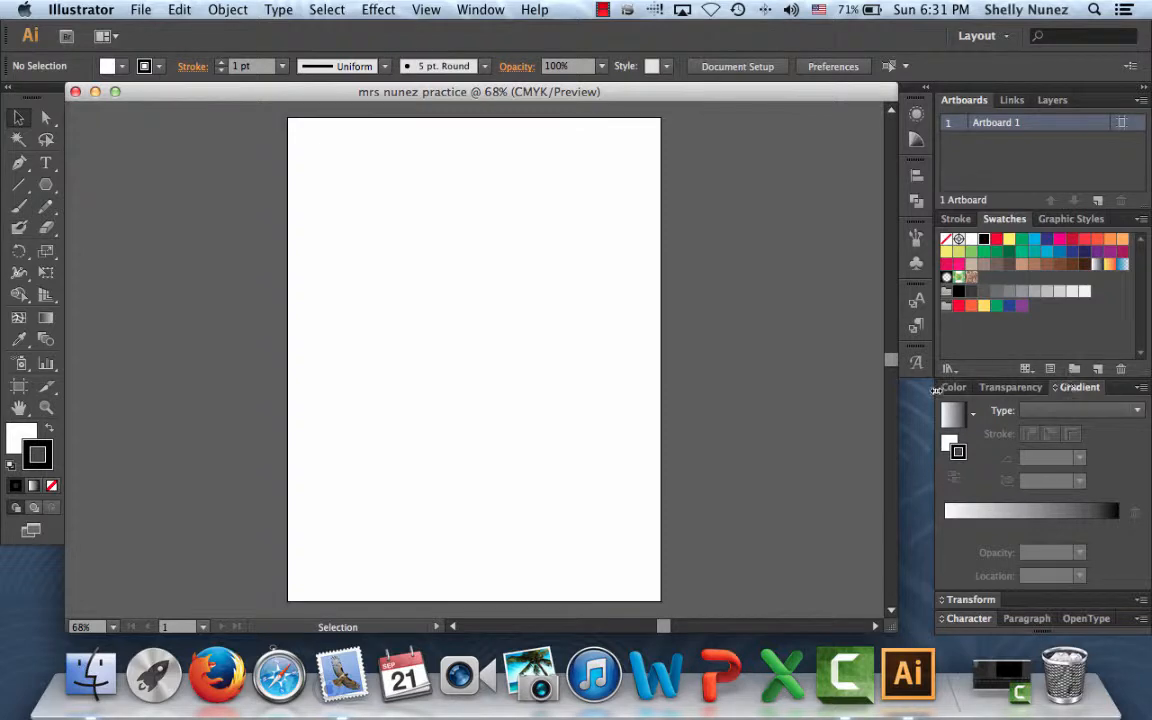
{"action": "left_click", "coordinate": [953, 387]}
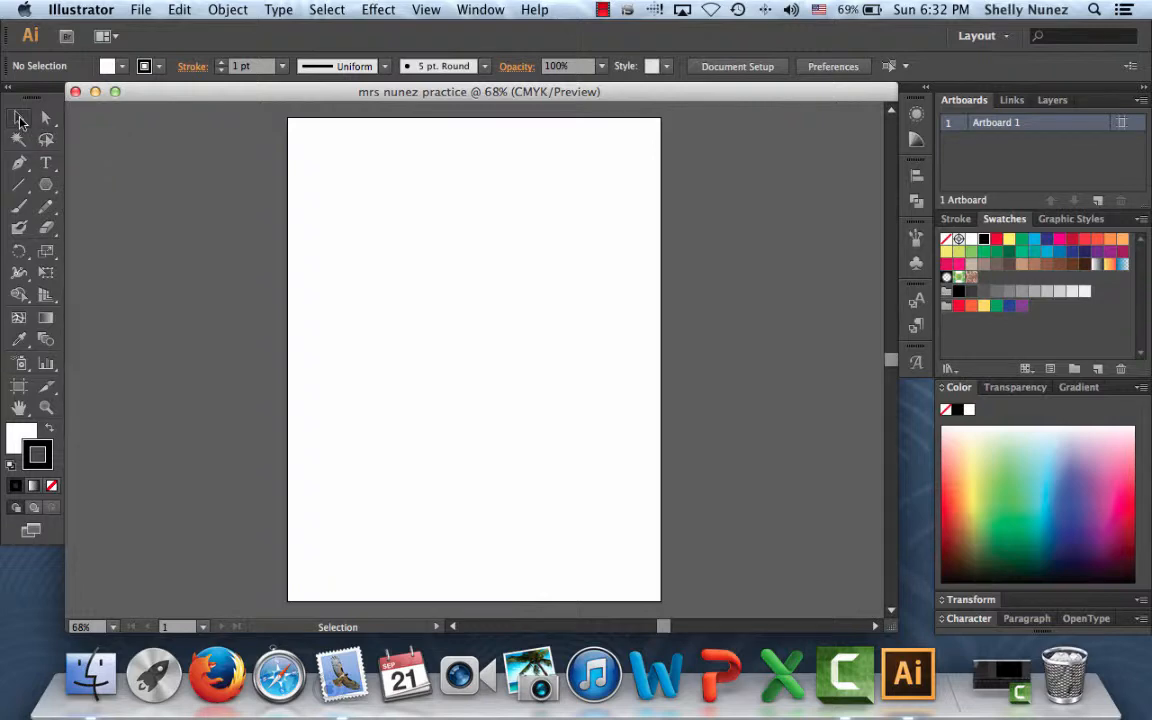
Step: Examine the alternative tools grouped under the Pen, Type and Polygon tools
{"action": "left_click", "coordinate": [27, 170]}
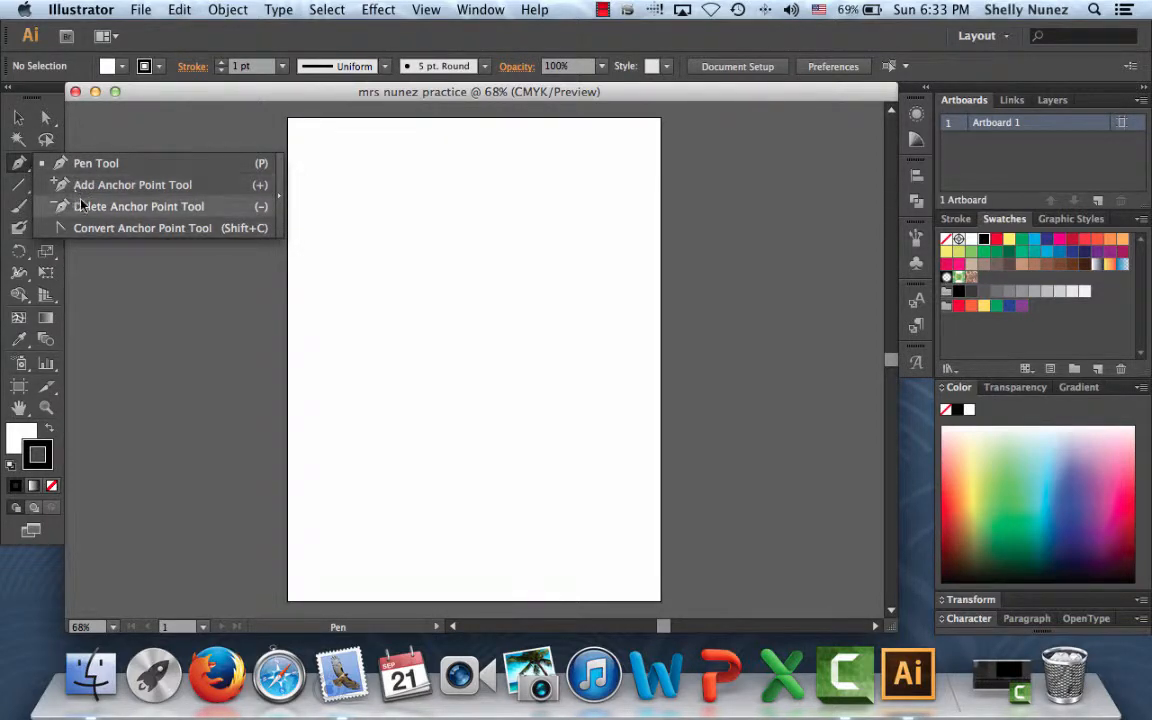
{"action": "left_click", "coordinate": [157, 140]}
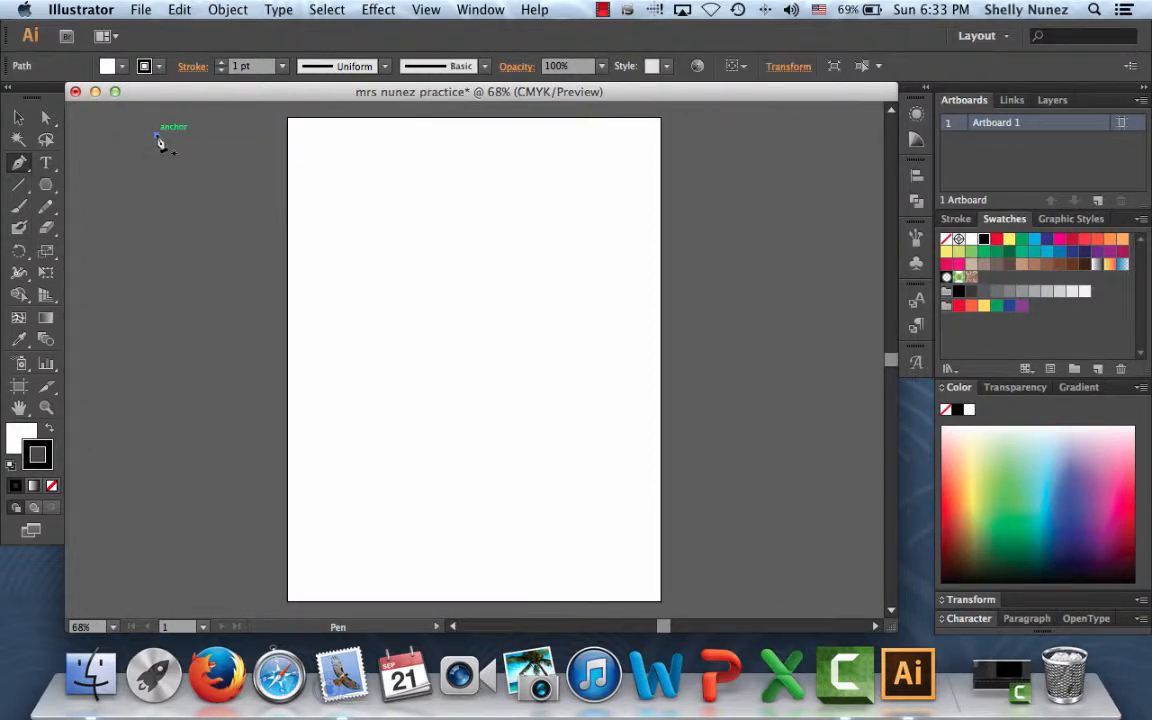
{"action": "left_click", "coordinate": [45, 165]}
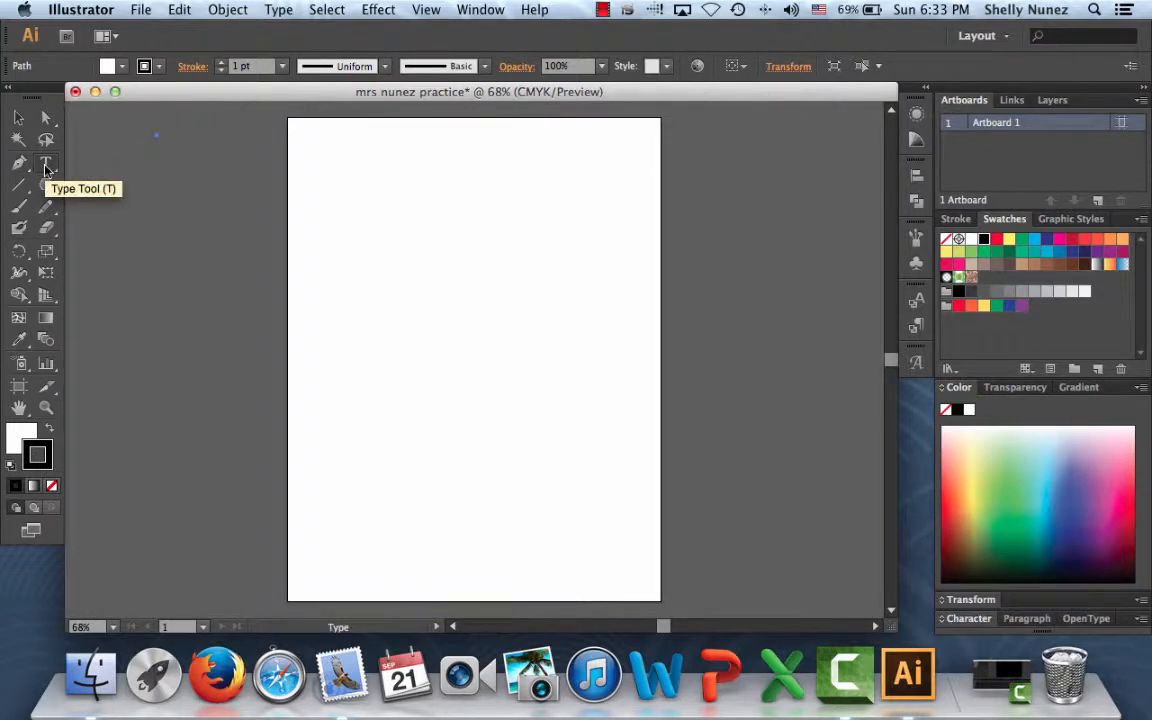
{"action": "left_click", "coordinate": [45, 165]}
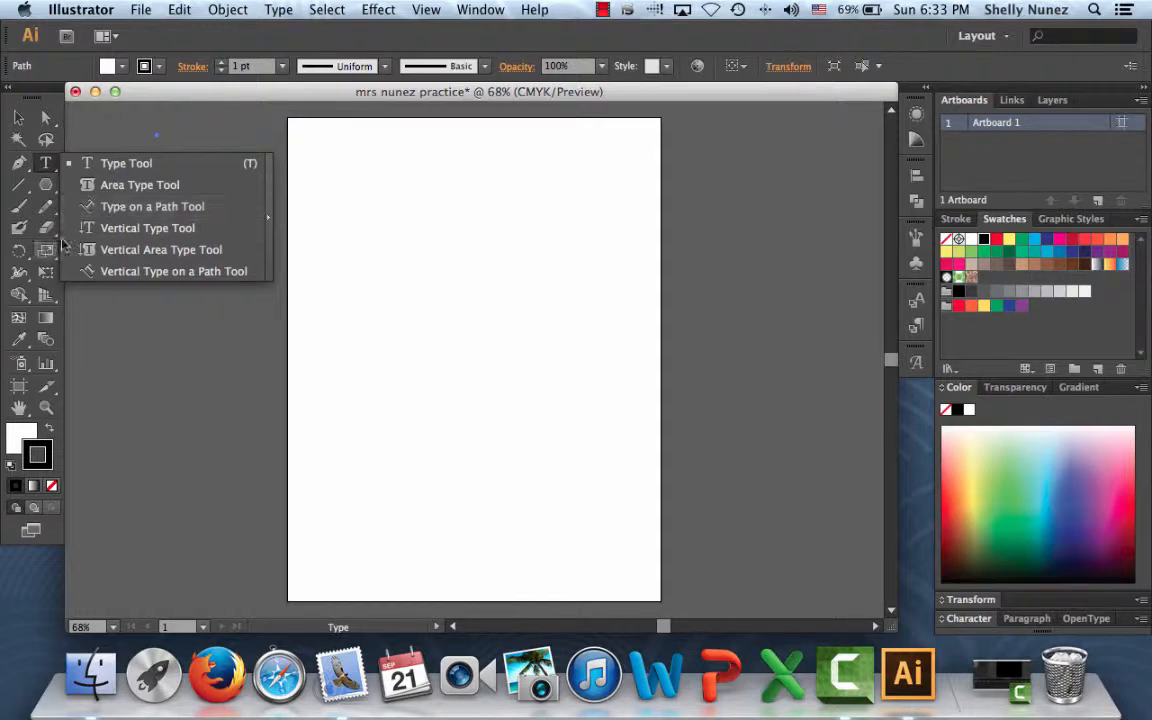
{"action": "left_click", "coordinate": [50, 186]}
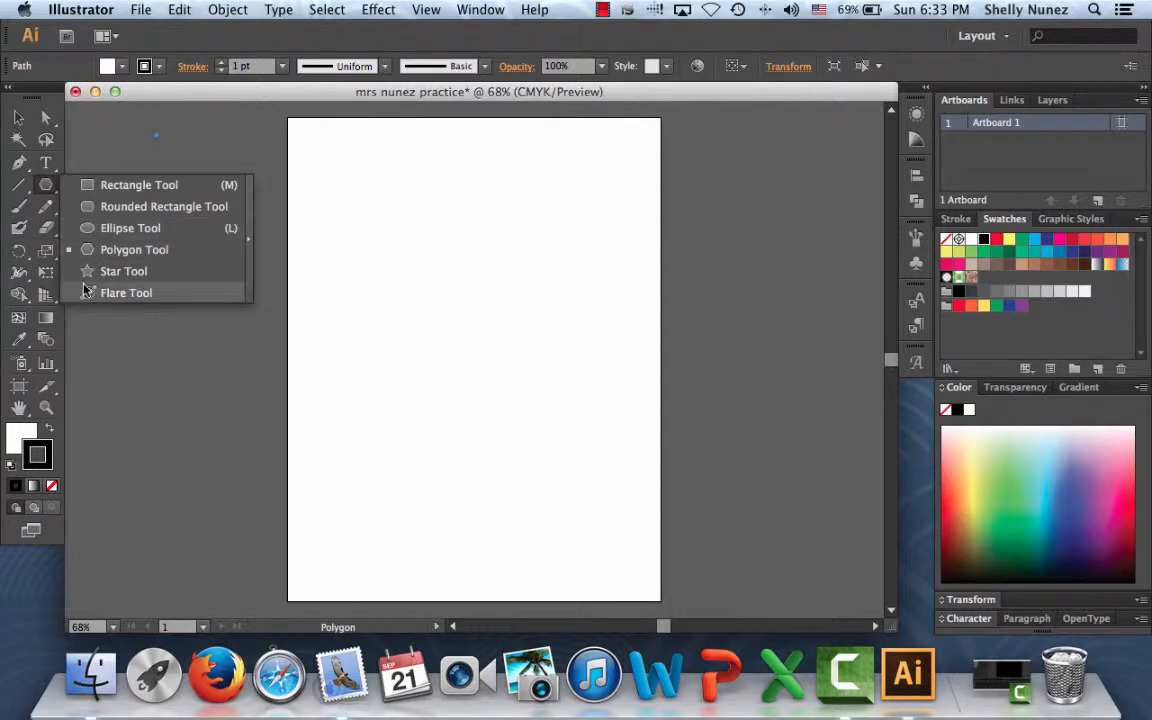
Step: Examine the Paintbrush and the alternative tools grouped under the Rotate and Scale tools
{"action": "left_click", "coordinate": [24, 208]}
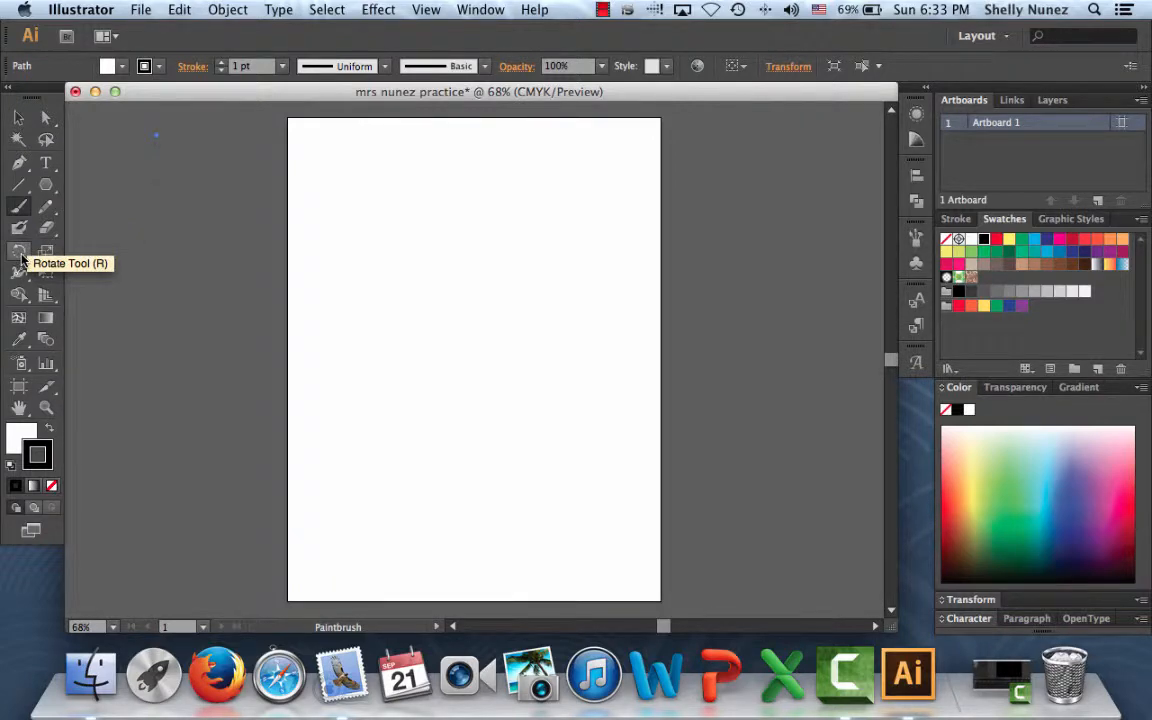
{"action": "left_click", "coordinate": [20, 252]}
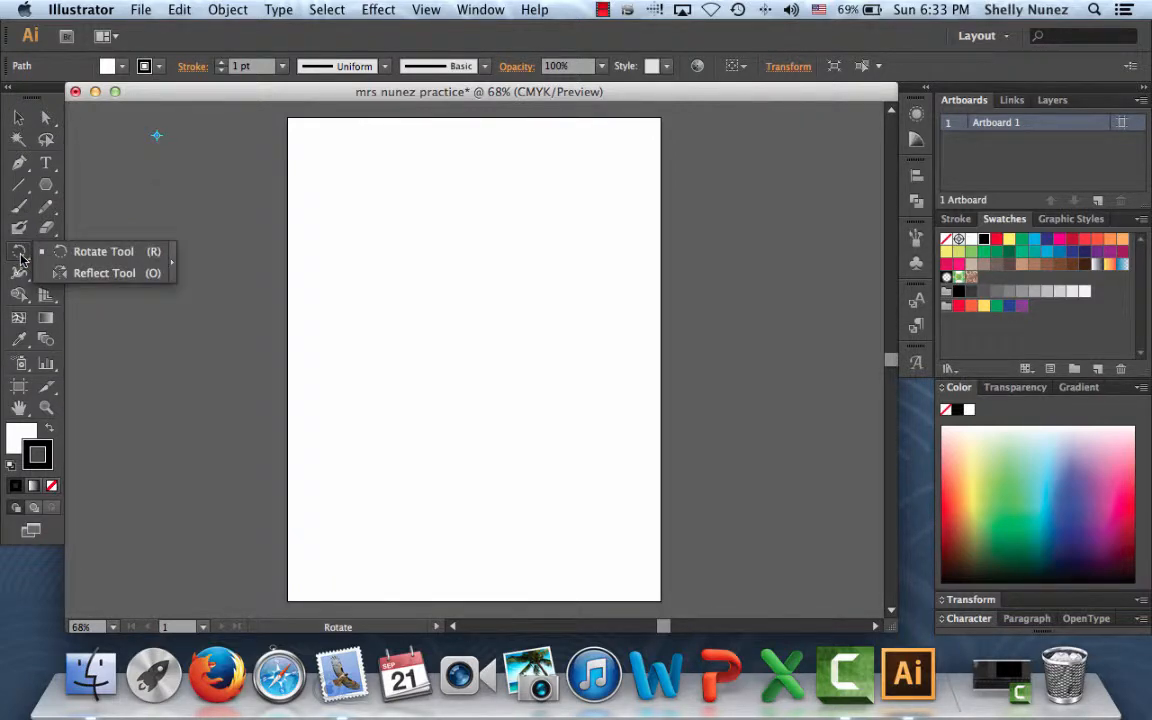
{"action": "left_click", "coordinate": [86, 237]}
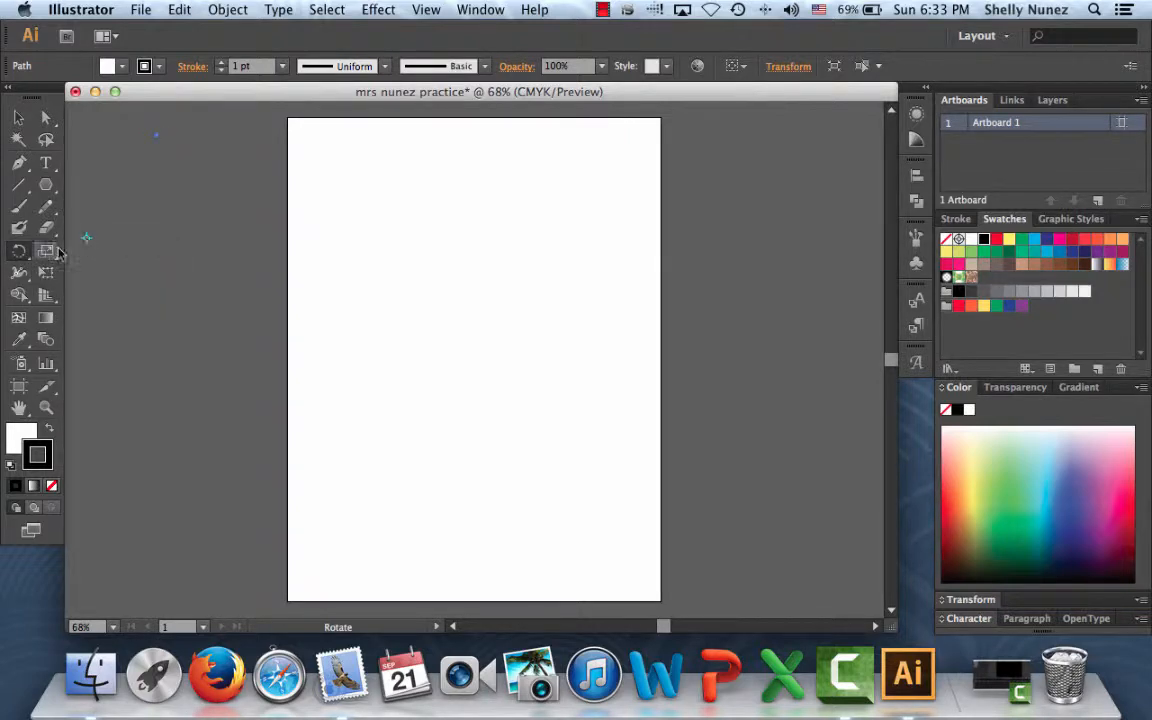
{"action": "left_click", "coordinate": [50, 253]}
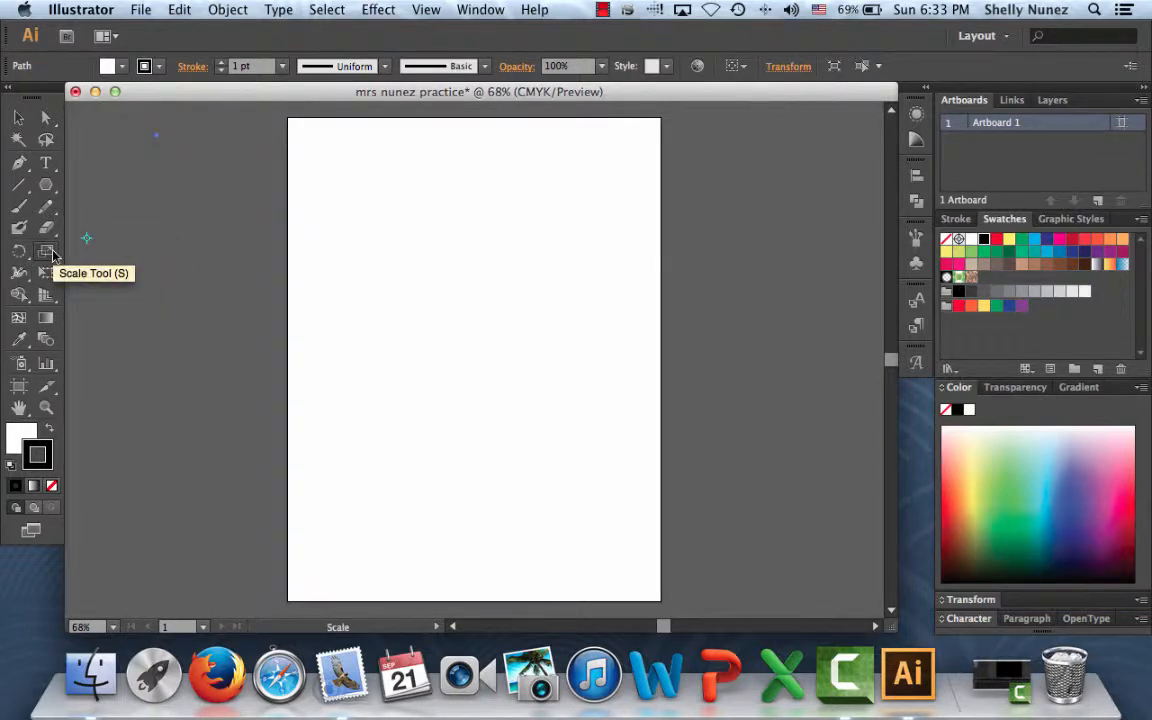
{"action": "left_click", "coordinate": [52, 255]}
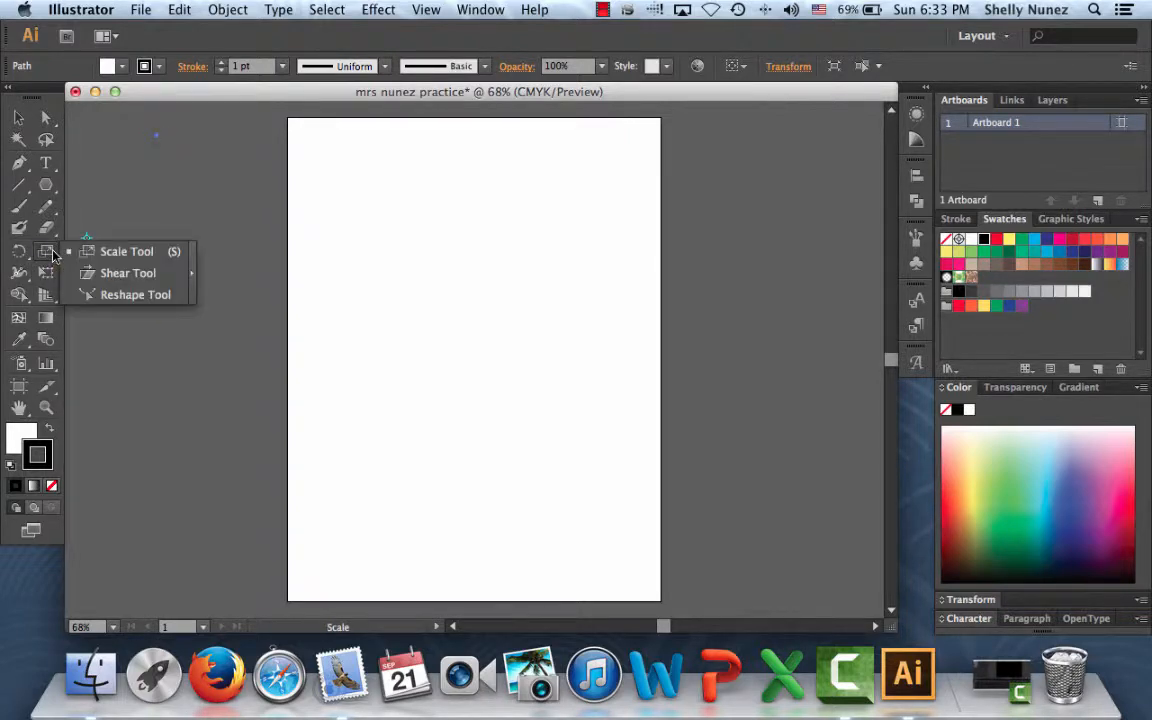
{"action": "left_click", "coordinate": [74, 258]}
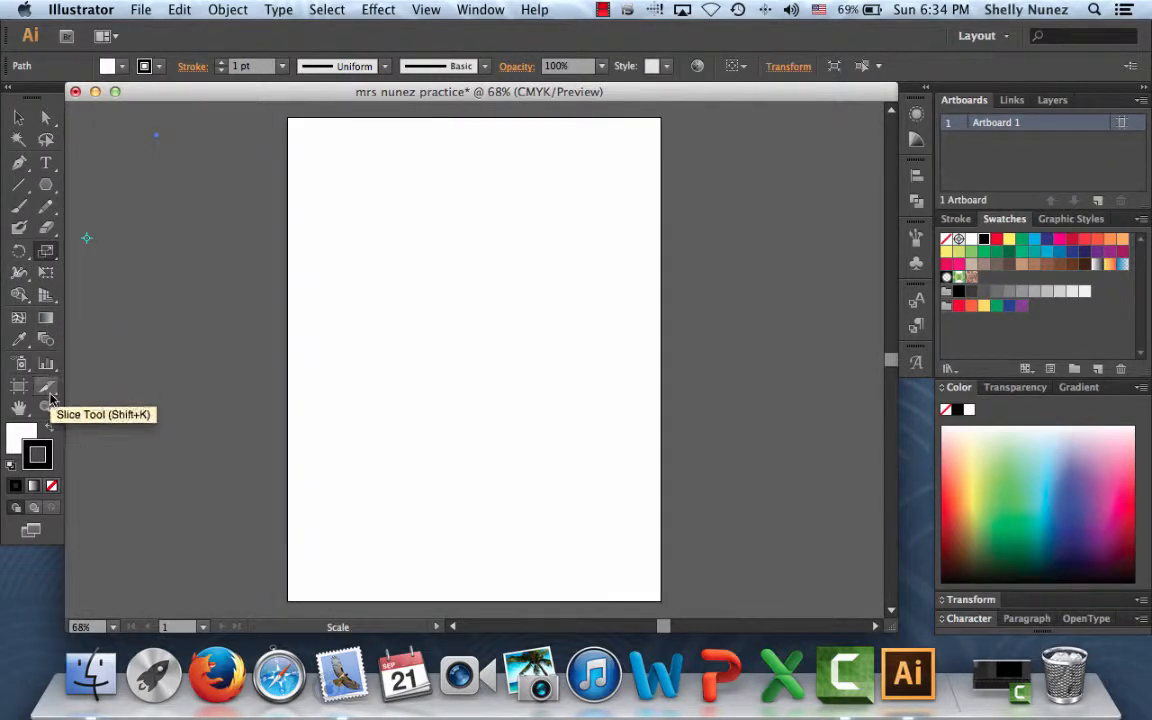
Step: Set both the fill and the stroke color to None
{"action": "left_click", "coordinate": [36, 455]}
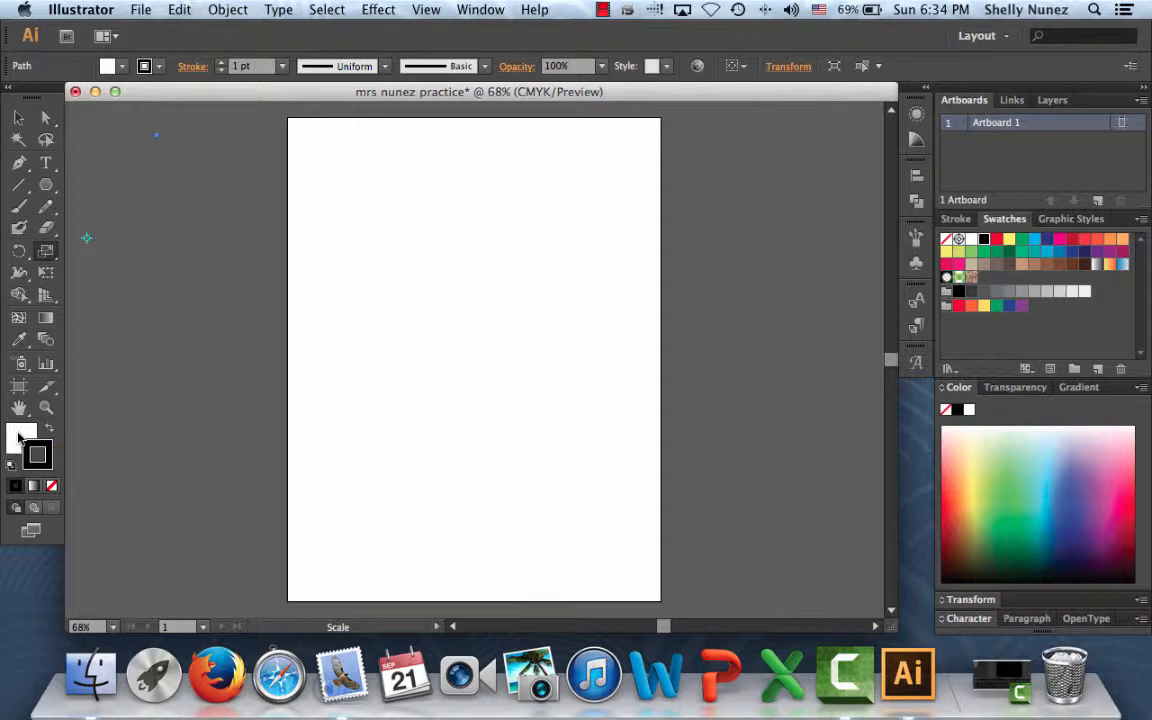
{"action": "left_click", "coordinate": [19, 437]}
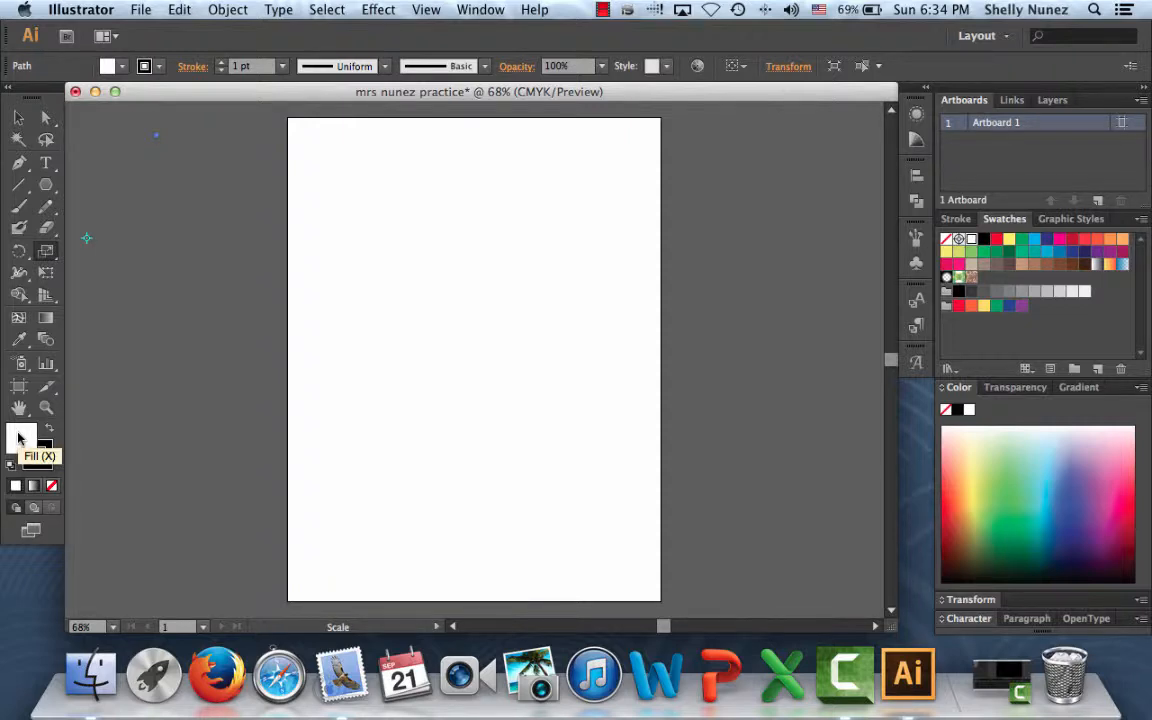
{"action": "left_click", "coordinate": [52, 486]}
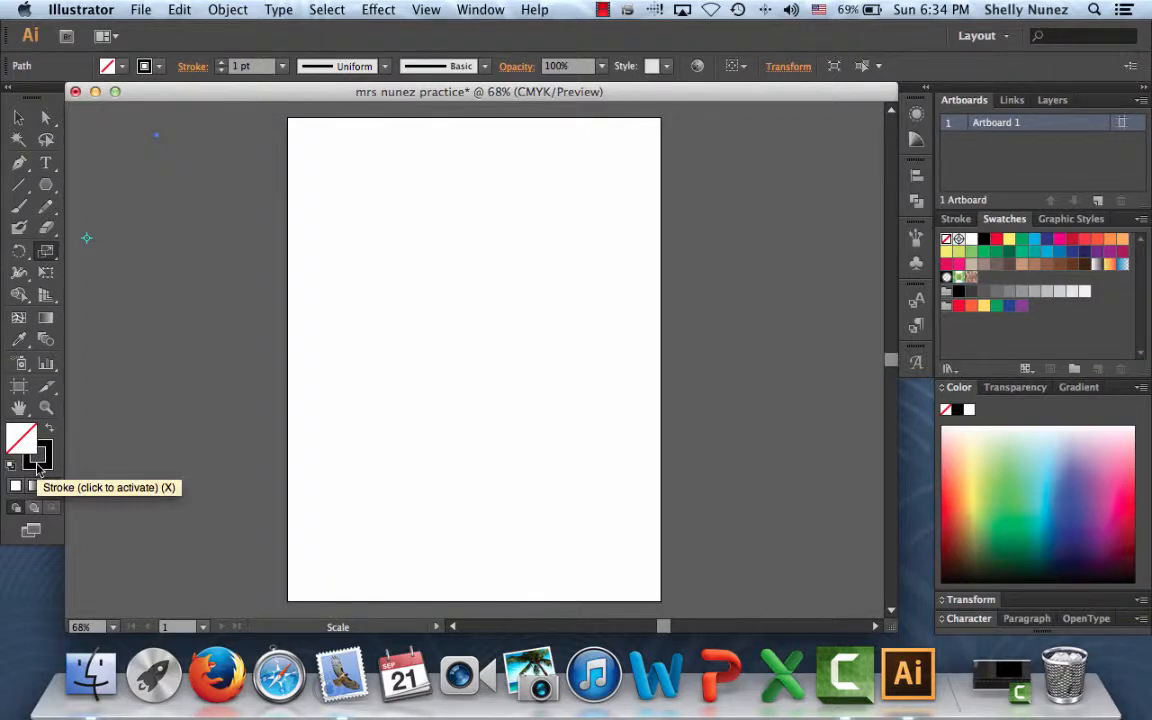
{"action": "left_click", "coordinate": [38, 460]}
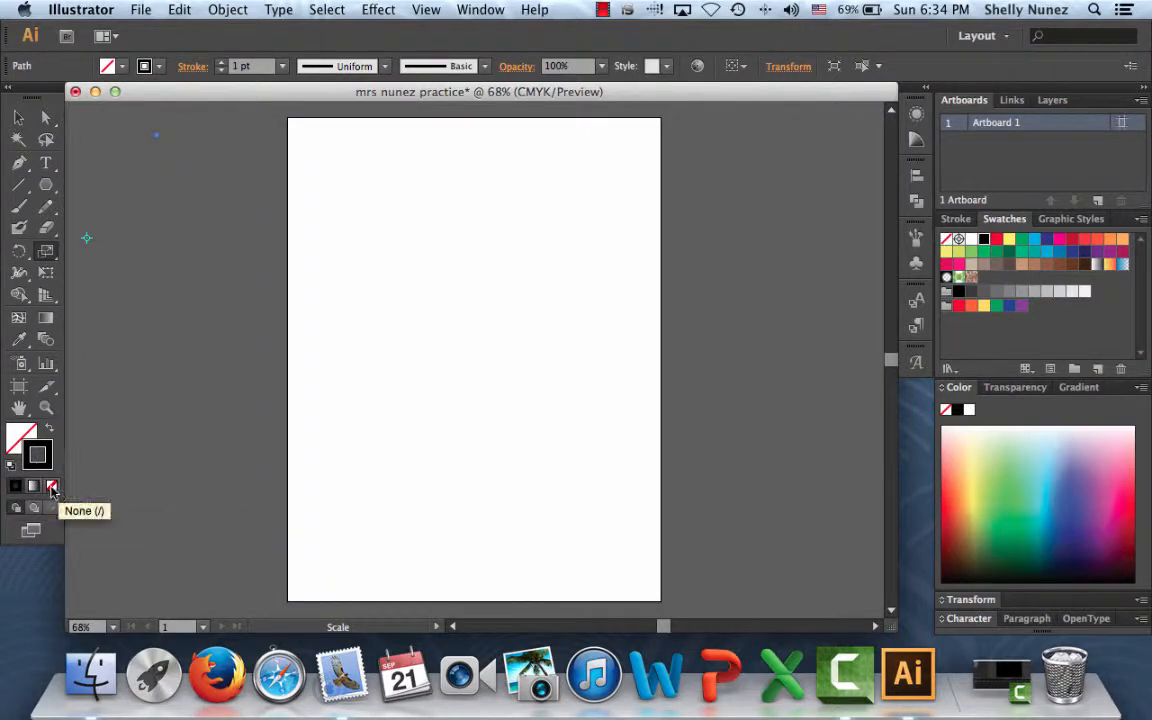
{"action": "left_click", "coordinate": [52, 486]}
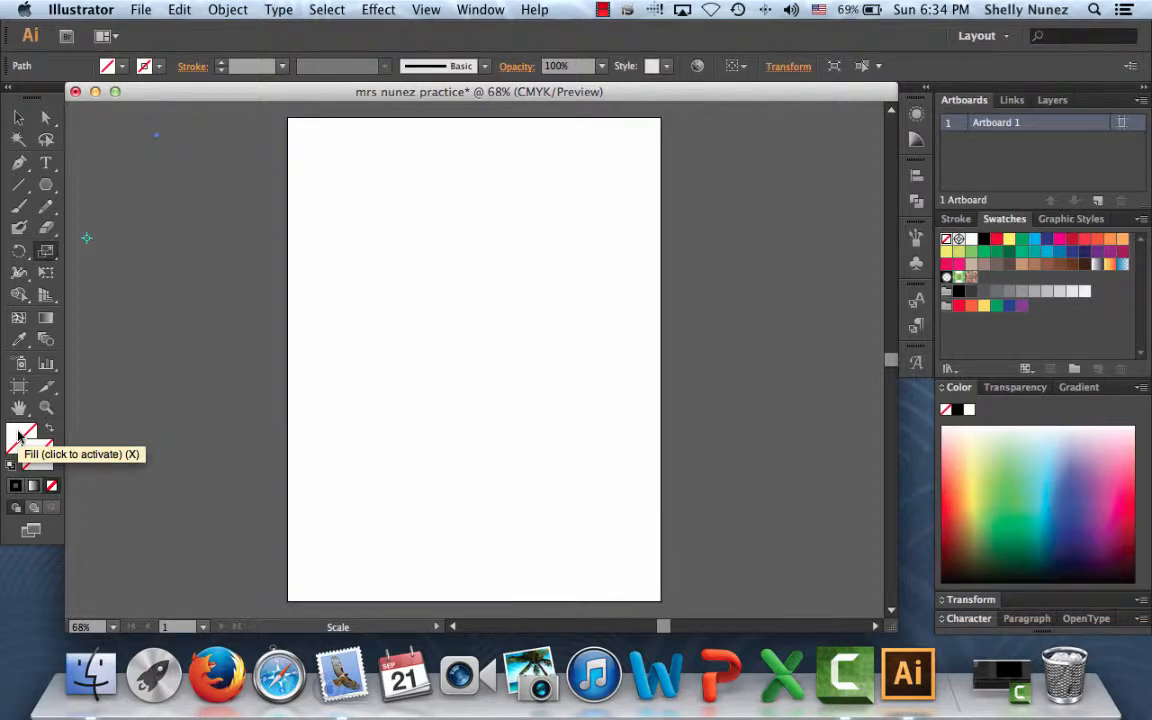
Step: Set the fill color to black and the stroke color to yellow
{"action": "left_click", "coordinate": [19, 436]}
{"action": "left_click", "coordinate": [15, 486]}
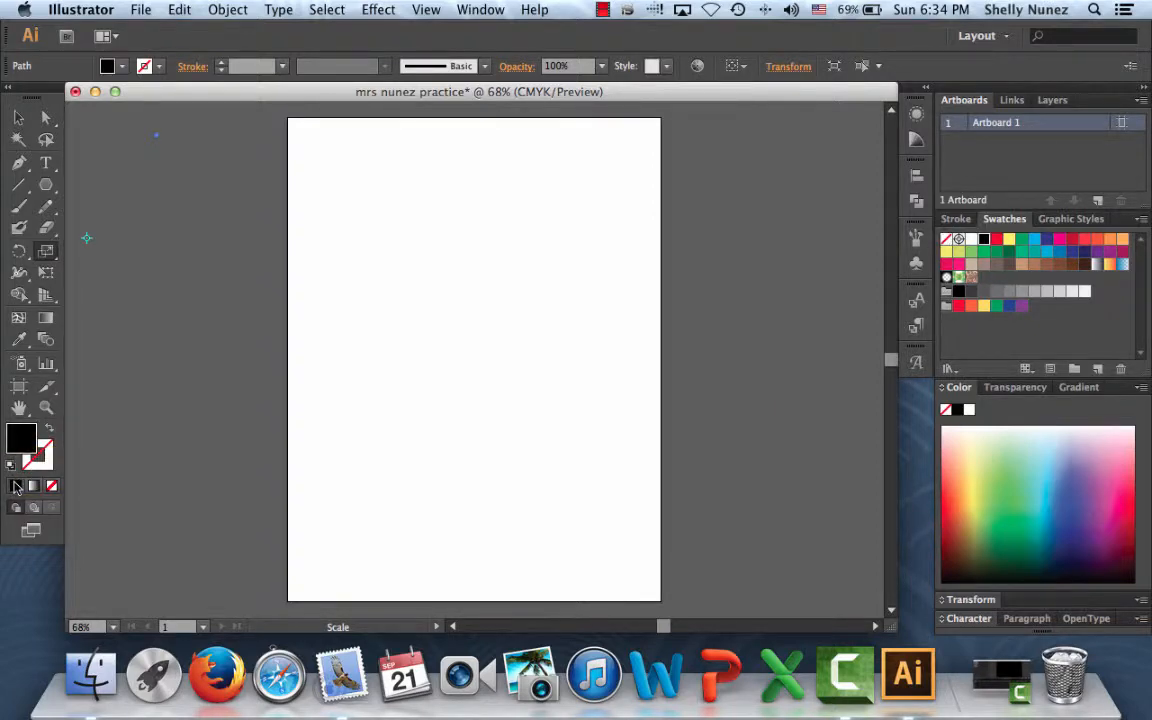
{"action": "left_click", "coordinate": [41, 462]}
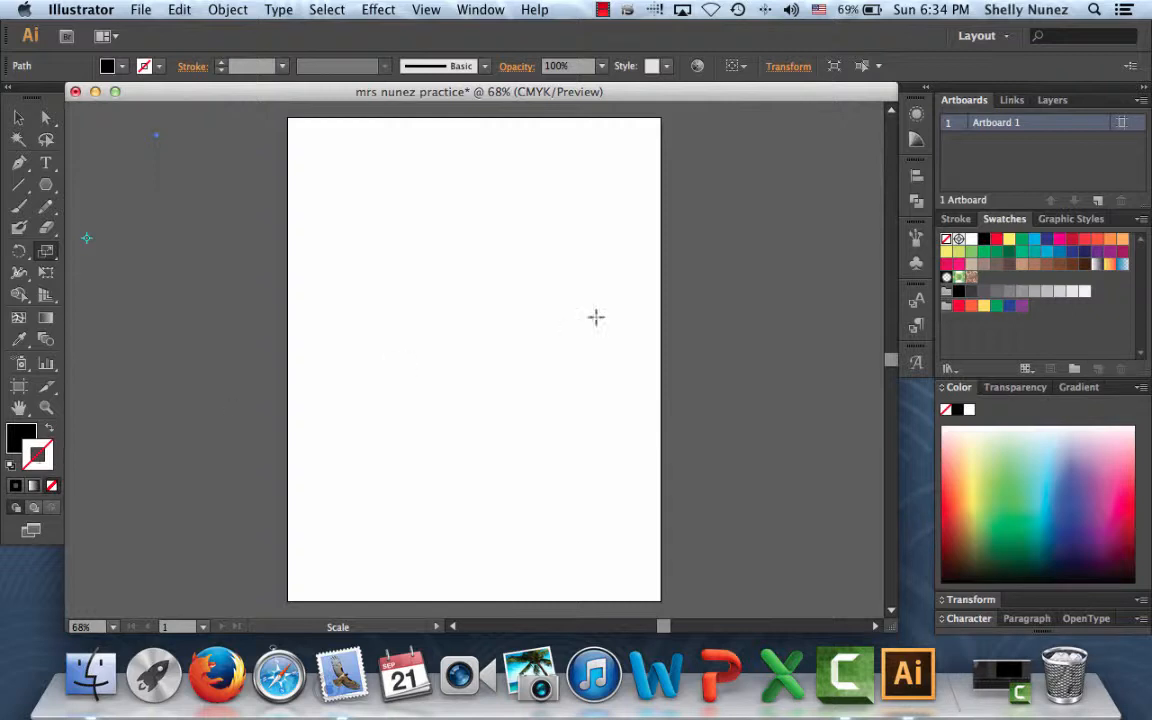
{"action": "left_click", "coordinate": [1009, 239]}
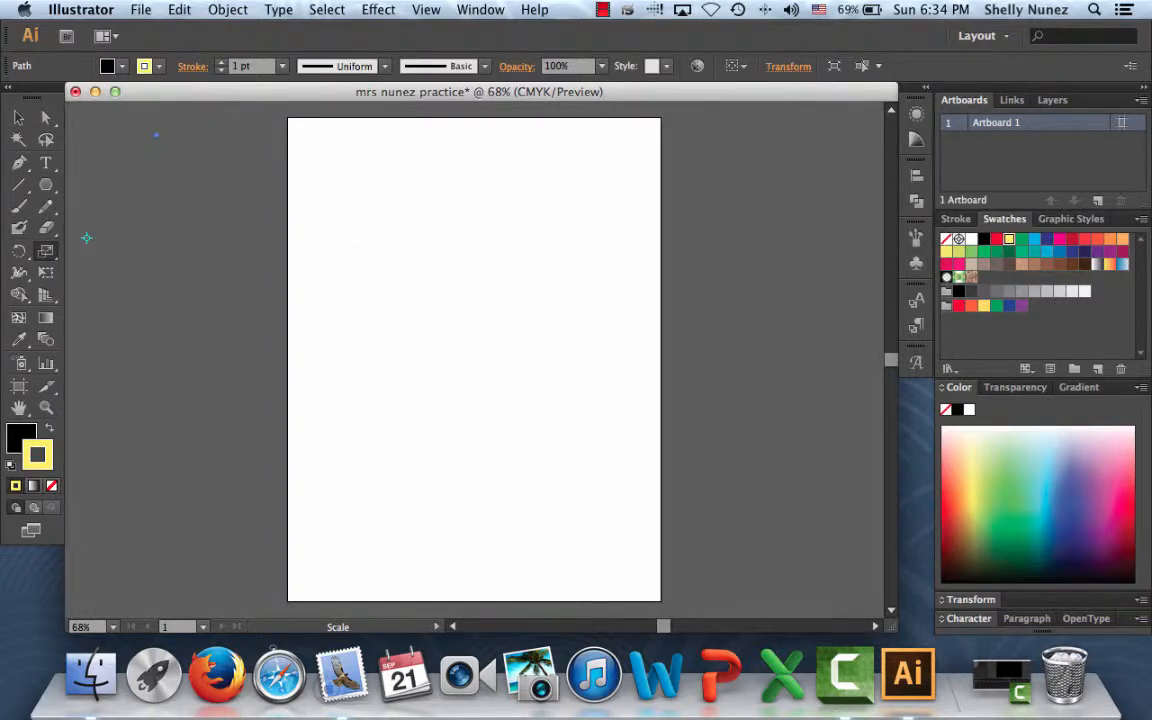
Step: Draw a wide rectangle across the upper half of the artboard
{"action": "left_click", "coordinate": [45, 190]}
{"action": "left_click", "coordinate": [124, 185]}
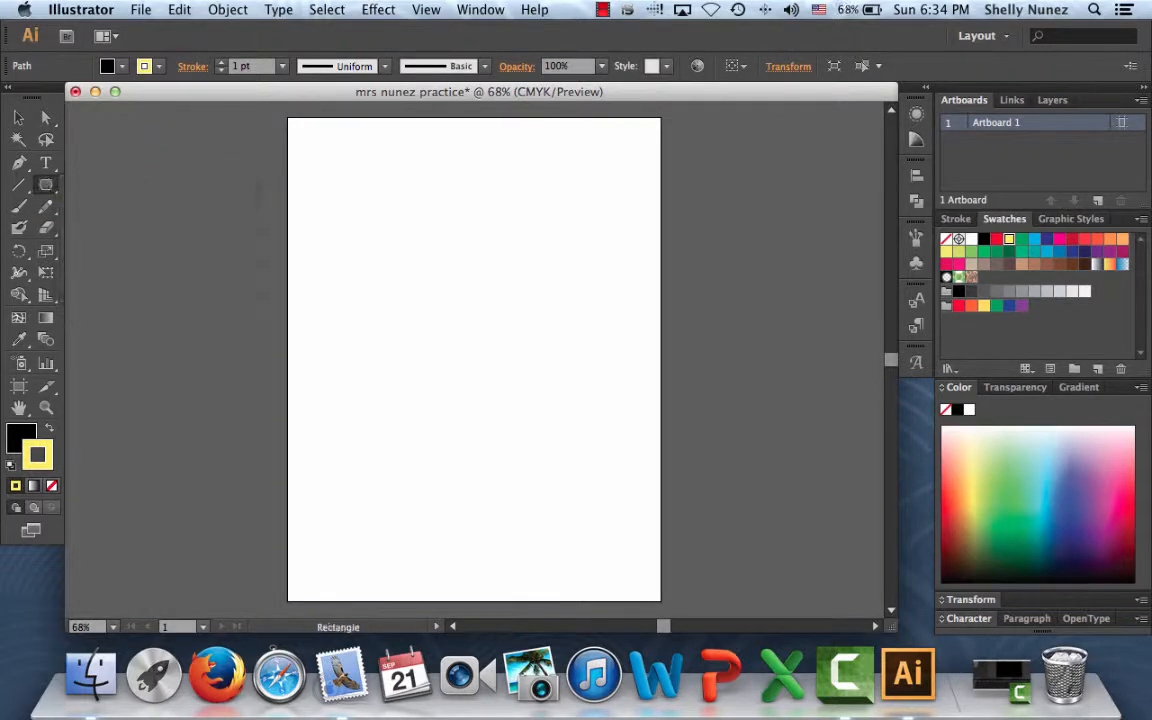
{"action": "left_click_drag", "start_coordinate": [345, 190], "coordinate": [565, 377]}
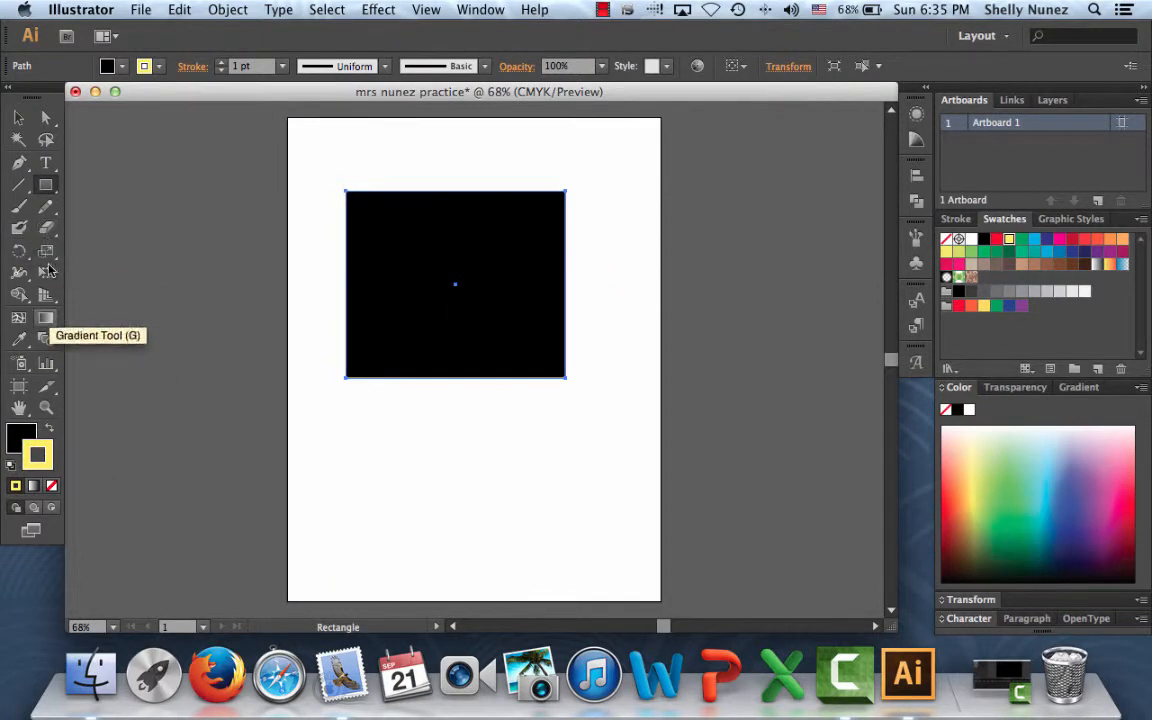
Step: Set the black rectangle's stroke weight to 8 pt
{"action": "left_click", "coordinate": [46, 408]}
{"action": "left_click", "coordinate": [322, 186]}
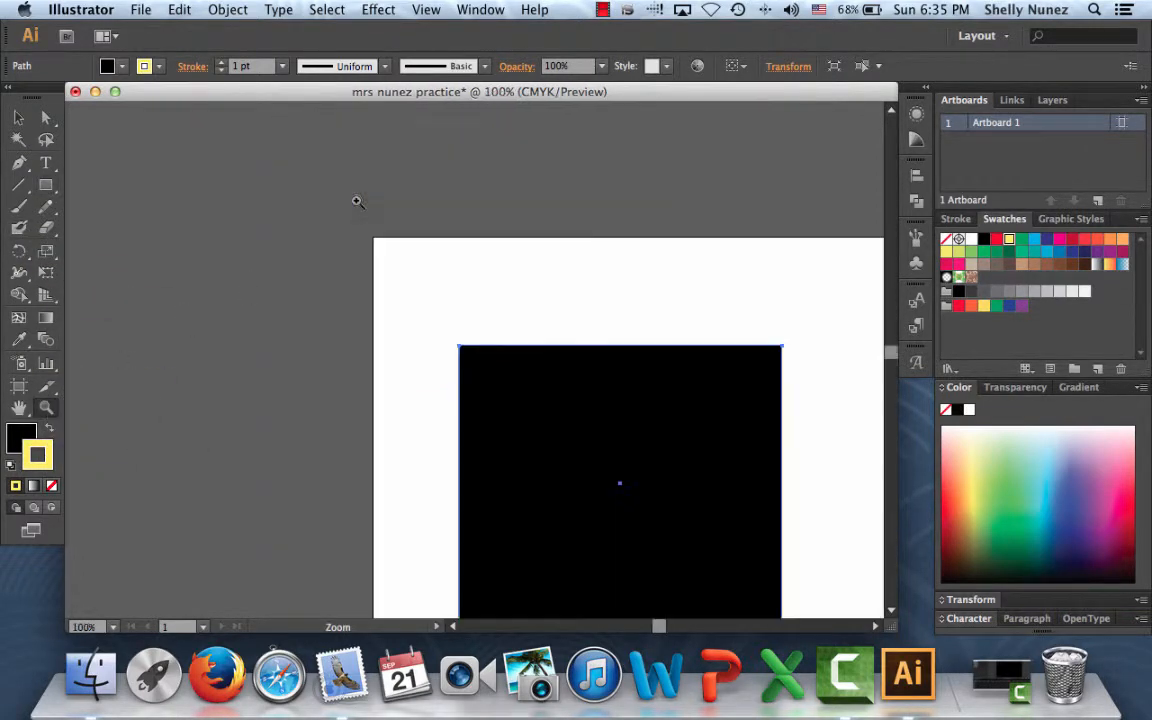
{"action": "left_click", "coordinate": [462, 364]}
{"action": "left_click", "coordinate": [462, 364]}
{"action": "left_click", "coordinate": [462, 364]}
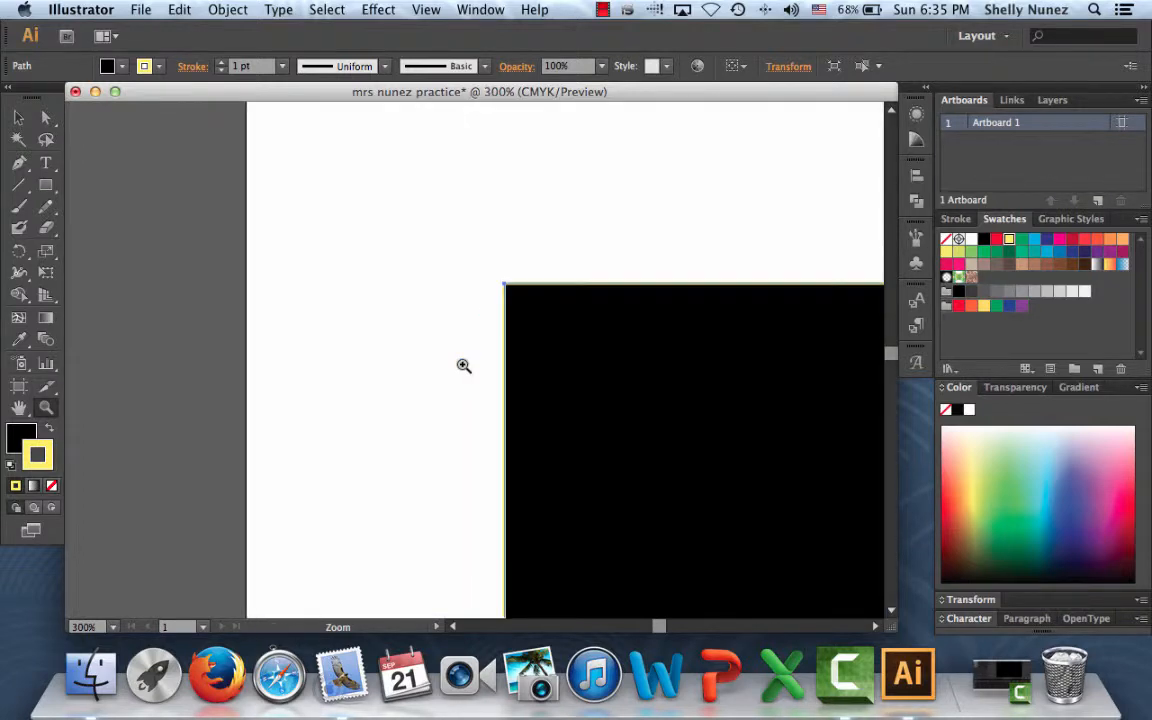
{"action": "left_click", "coordinate": [462, 364]}
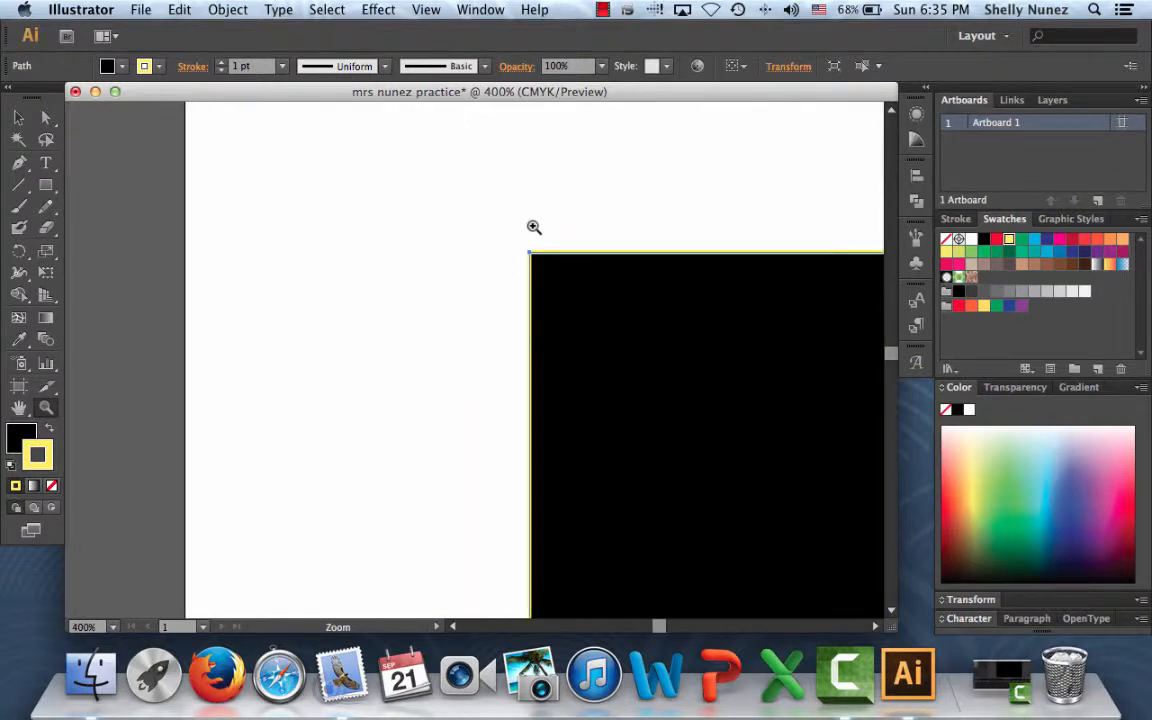
{"action": "left_click", "coordinate": [282, 67]}
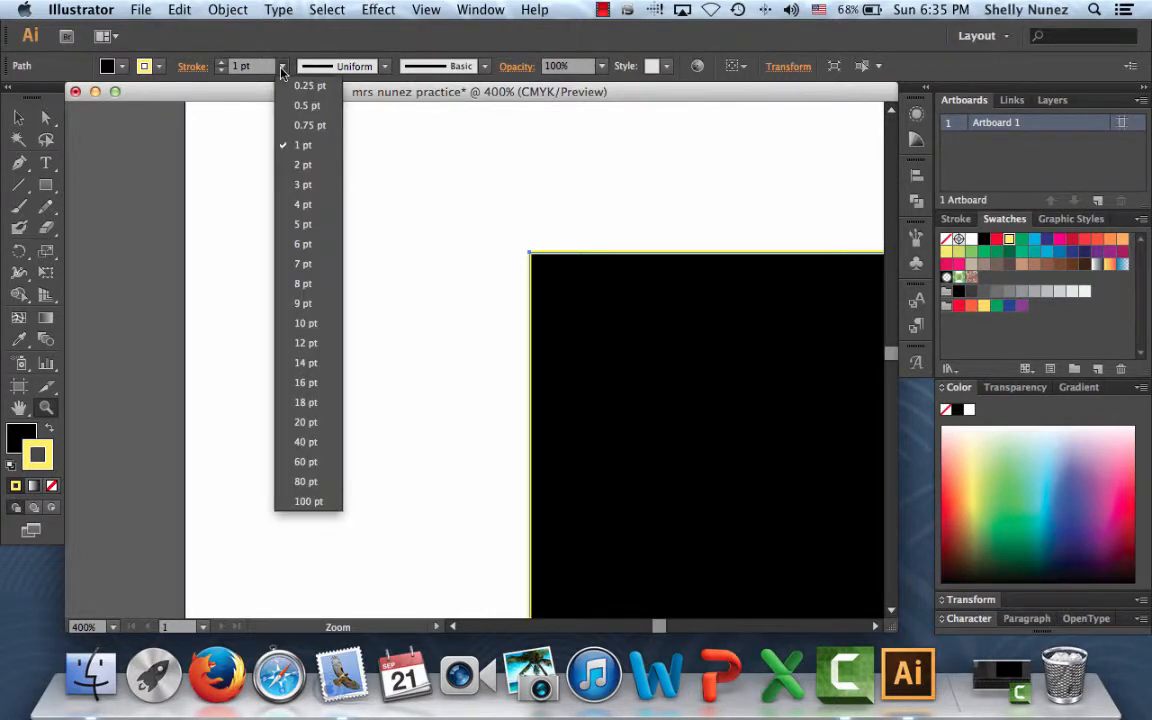
{"action": "left_click", "coordinate": [290, 285]}
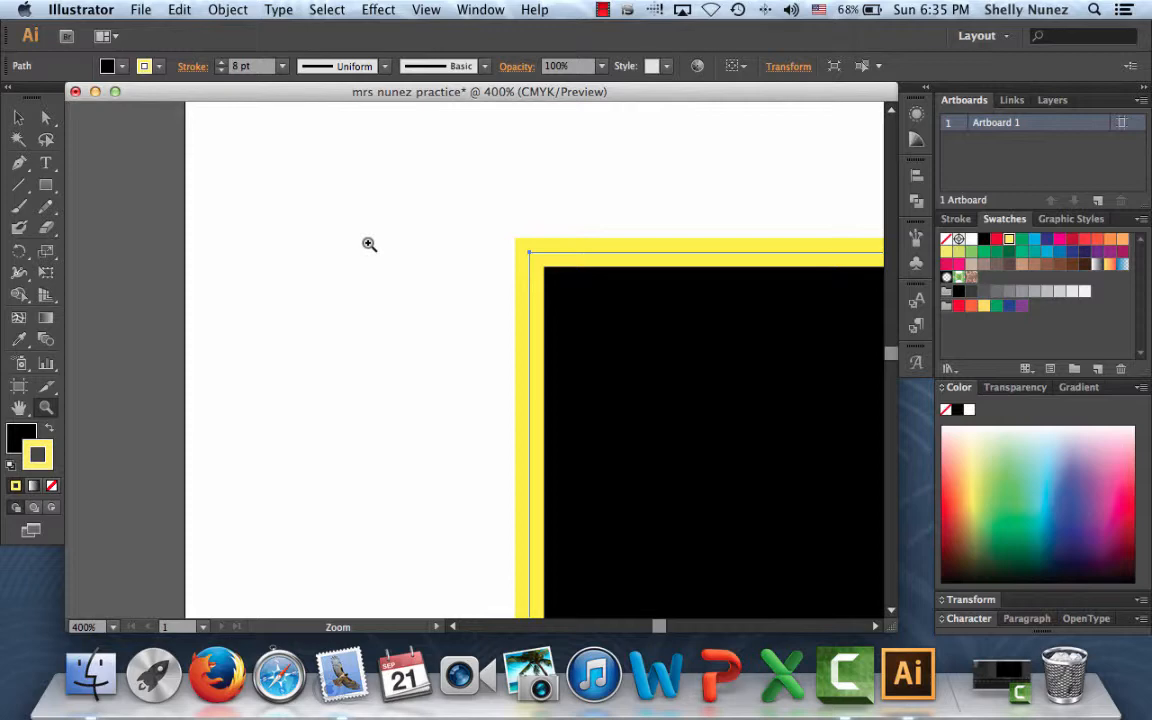
Step: Draw a wide ellipse overlapping the upper-left corner of the black rectangle
{"action": "key", "text": "super+0"}
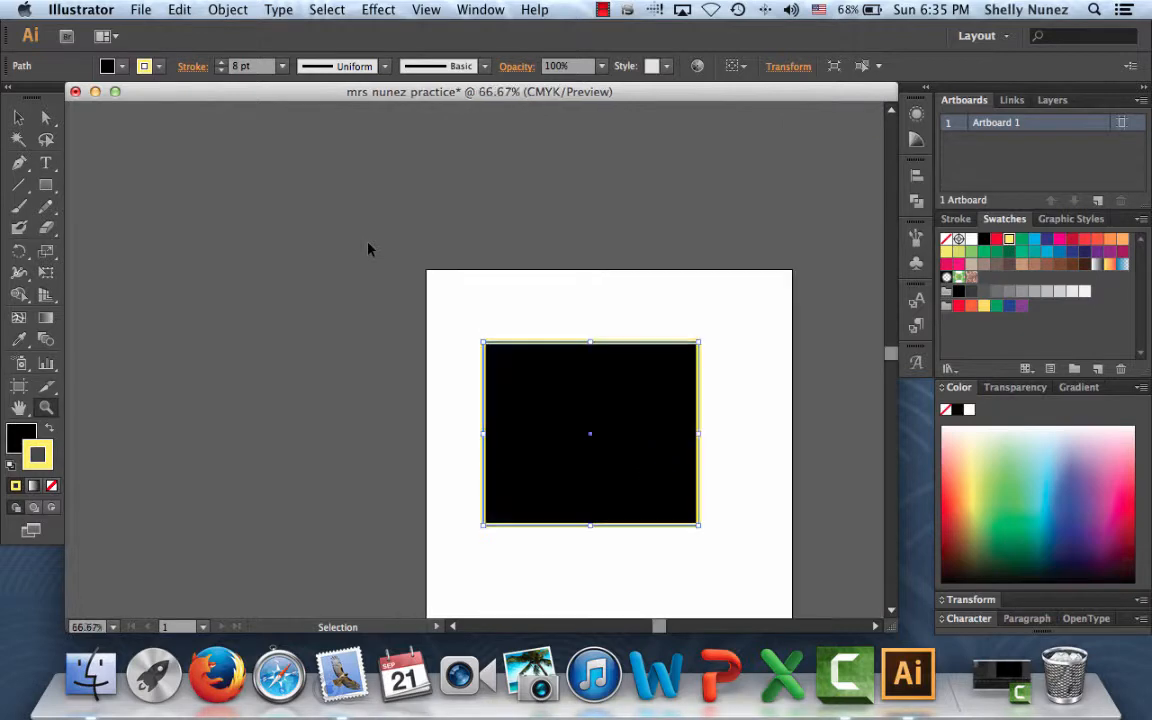
{"action": "key", "text": "z"}
{"action": "key", "text": "super+equal"}
{"action": "key", "text": "super+equal"}
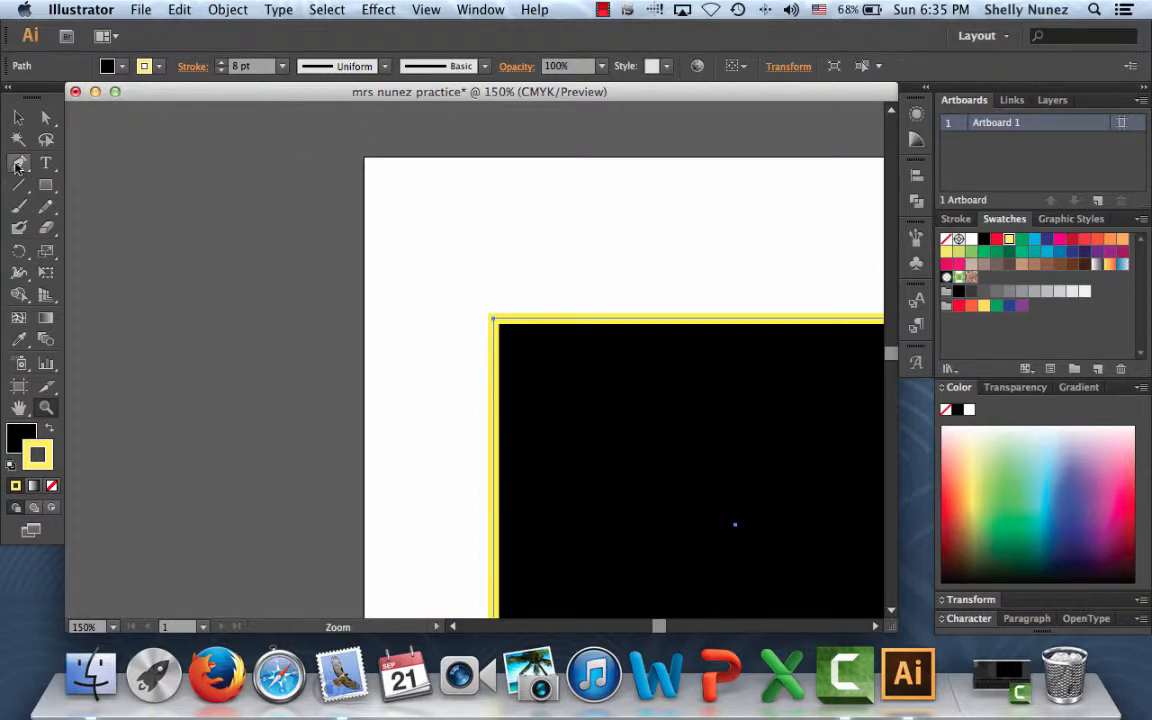
{"action": "left_click", "coordinate": [46, 191]}
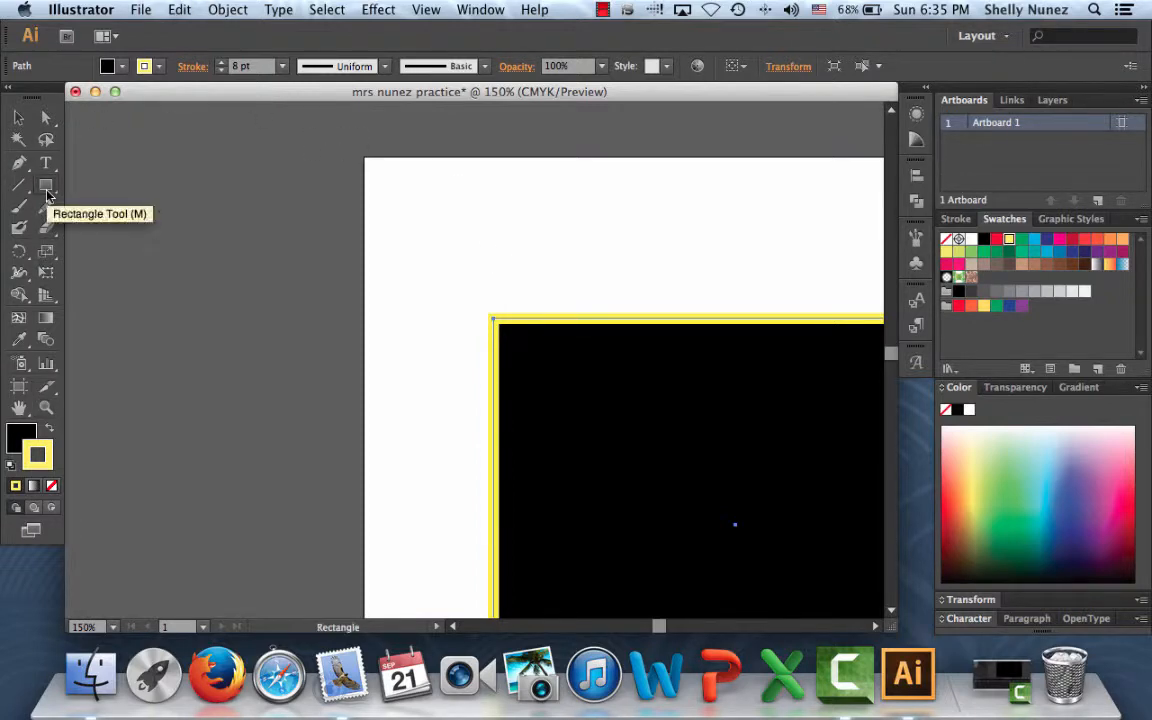
{"action": "left_click_drag", "start_coordinate": [46, 191], "coordinate": [120, 222]}
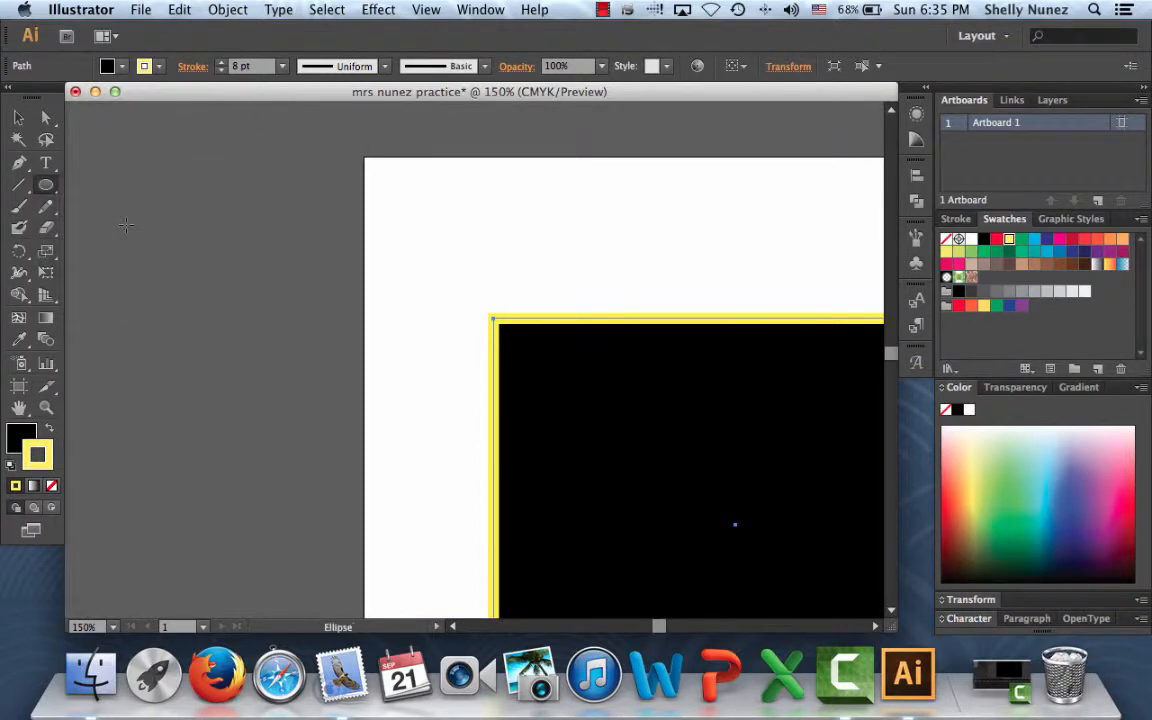
{"action": "mouse_move", "coordinate": [417, 238]}
{"action": "left_mouse_down"}
{"action": "mouse_move", "coordinate": [591, 362]}
{"action": "mouse_move", "coordinate": [725, 419]}
{"action": "mouse_move", "coordinate": [735, 505]}
{"action": "left_mouse_up"}
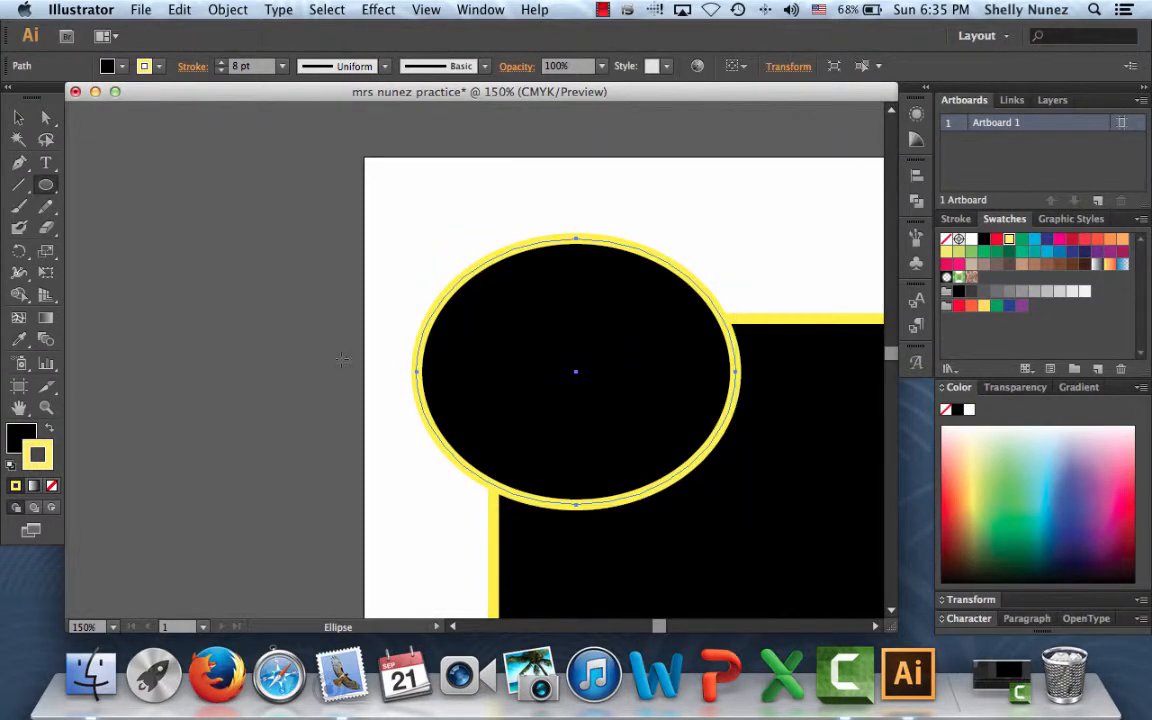
Step: Give the ellipse a red fill and a purple stroke with a weight of 3 pt
{"action": "left_click", "coordinate": [21, 433]}
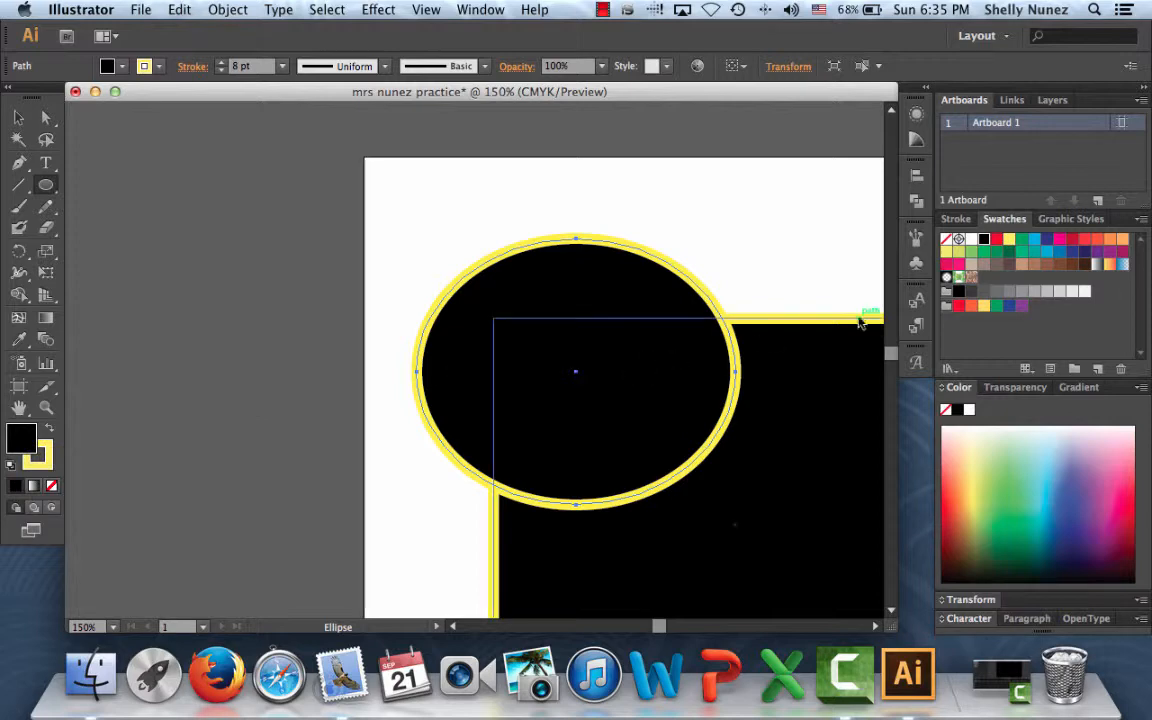
{"action": "left_click", "coordinate": [959, 306]}
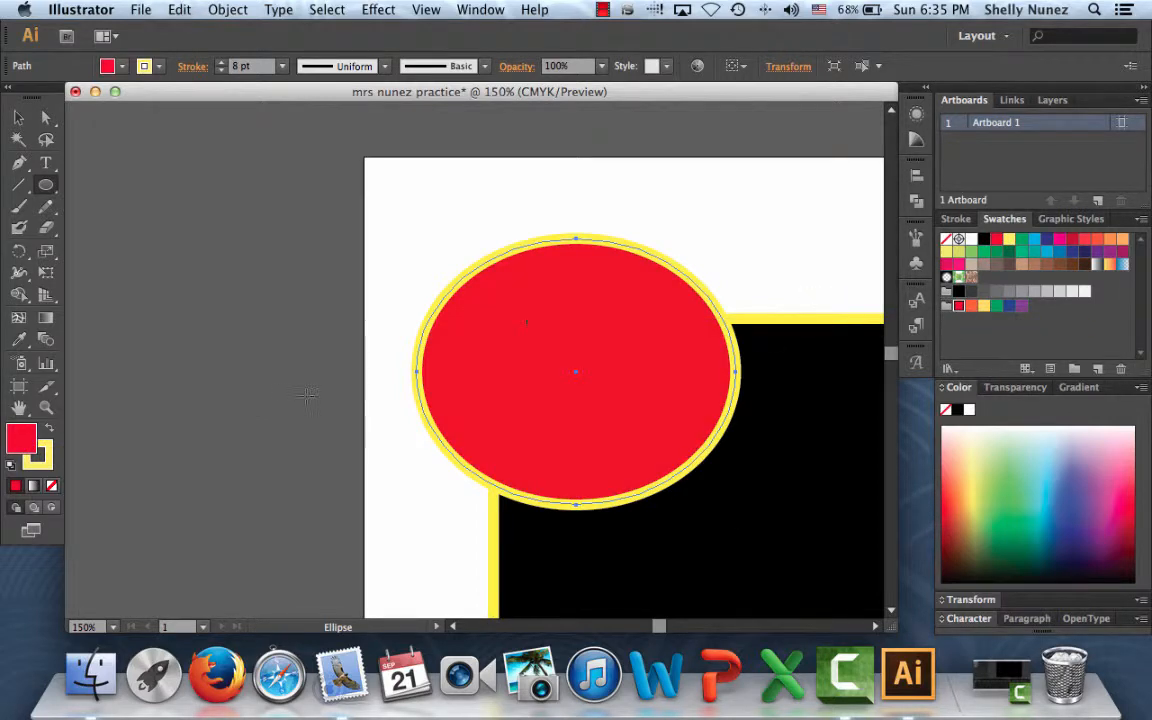
{"action": "left_click", "coordinate": [44, 463]}
{"action": "left_click", "coordinate": [1097, 252]}
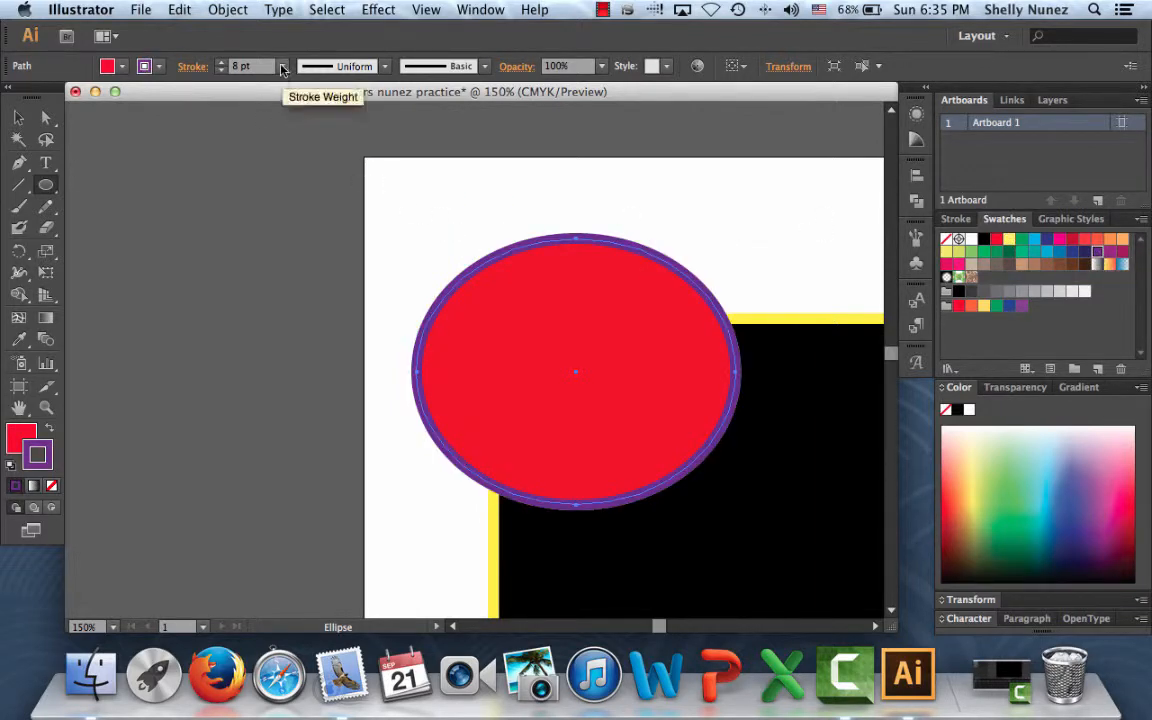
{"action": "left_click", "coordinate": [283, 66]}
{"action": "left_click", "coordinate": [298, 184]}
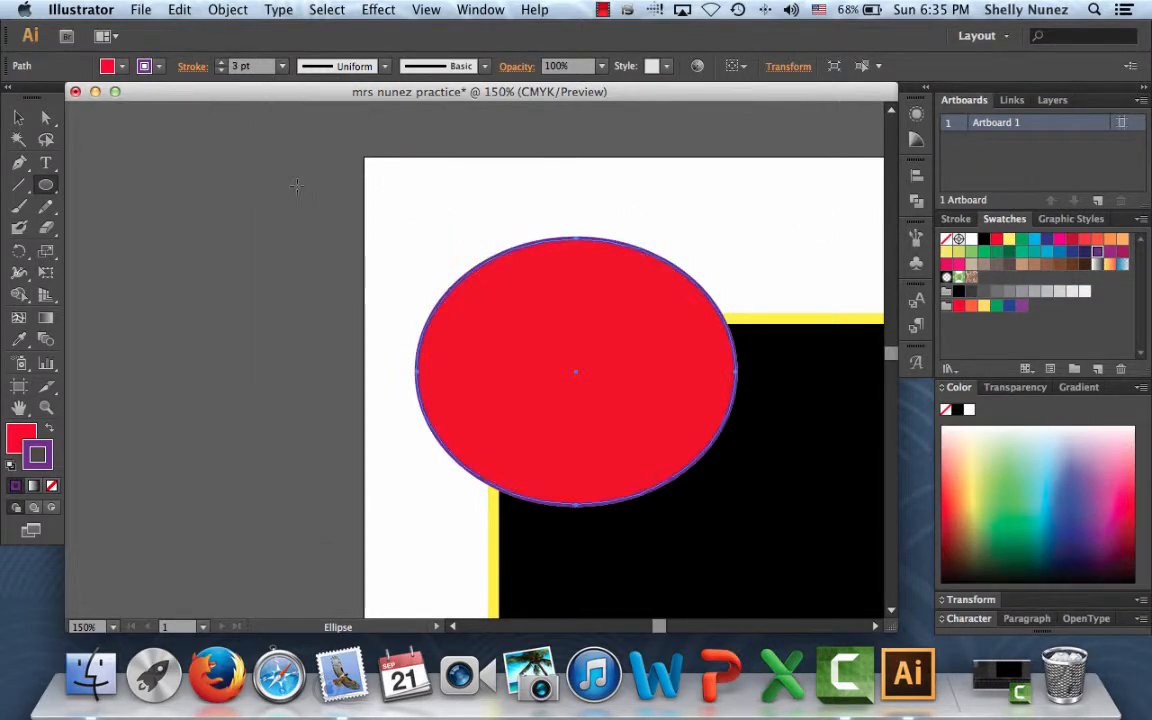
Step: Copy the red ellipse and place the pasted copy over the rectangle's lower-right corner
{"action": "left_click", "coordinate": [18, 117]}
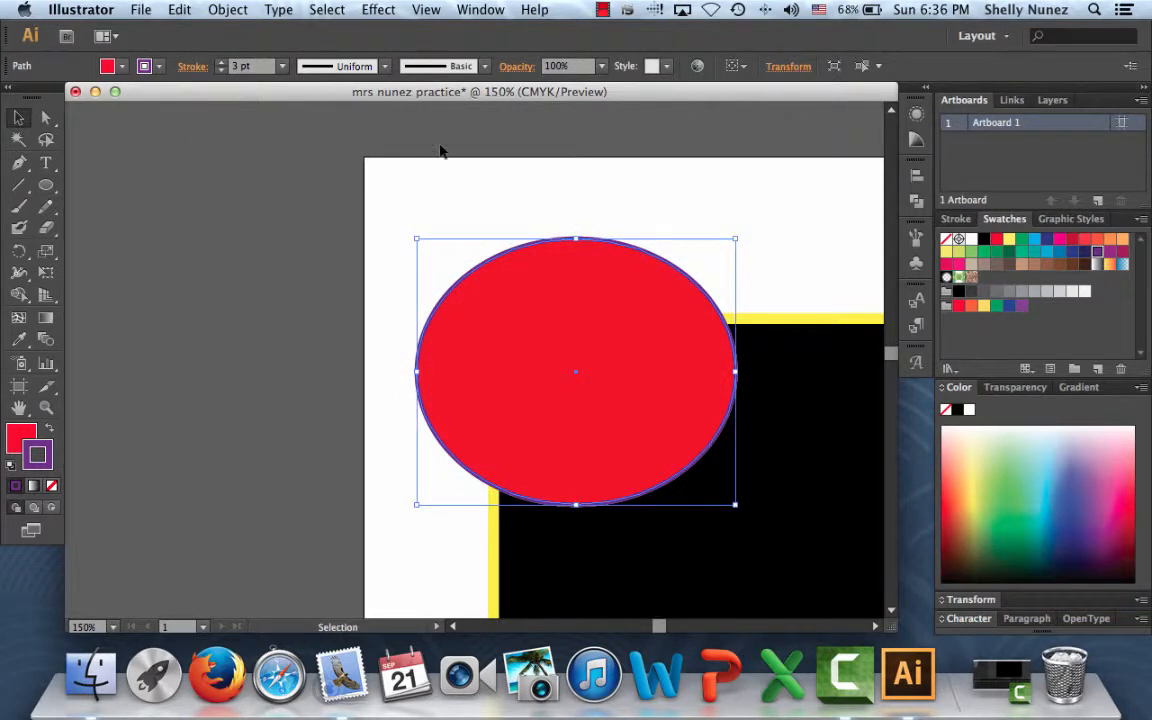
{"action": "key", "text": "super+minus"}
{"action": "key", "text": "super+minus"}
{"action": "key", "text": "super+minus"}
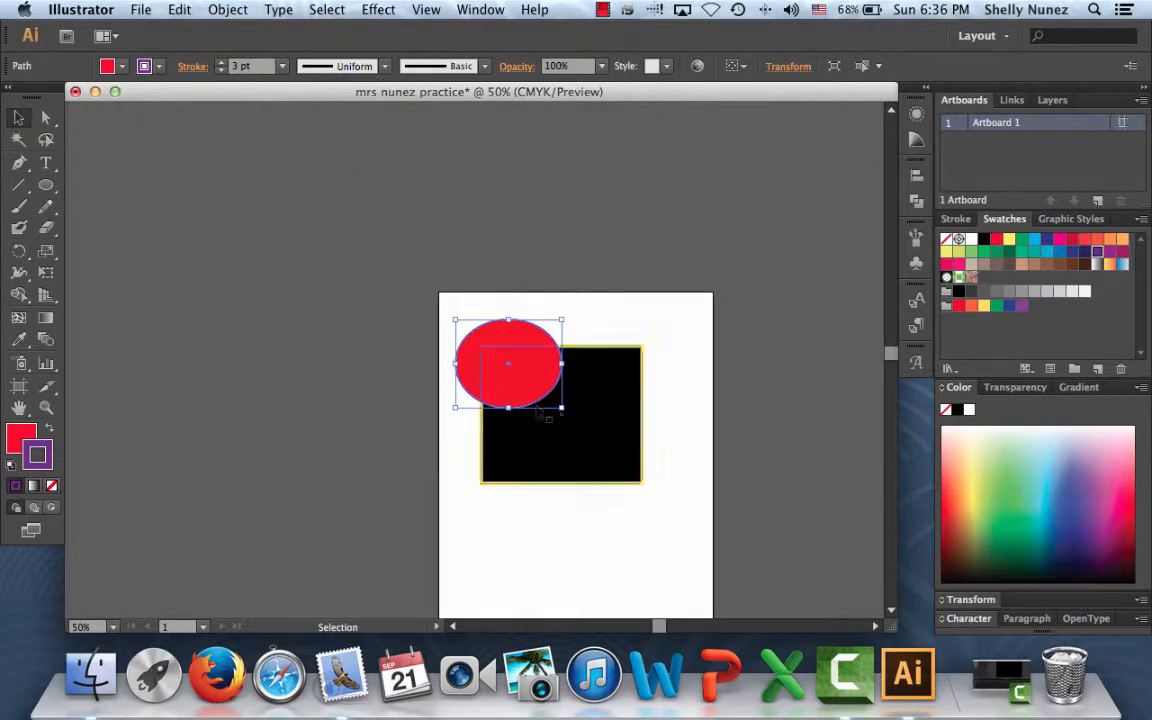
{"action": "scroll", "coordinate": [662, 522], "scroll_direction": "down", "scroll_amount": 2}
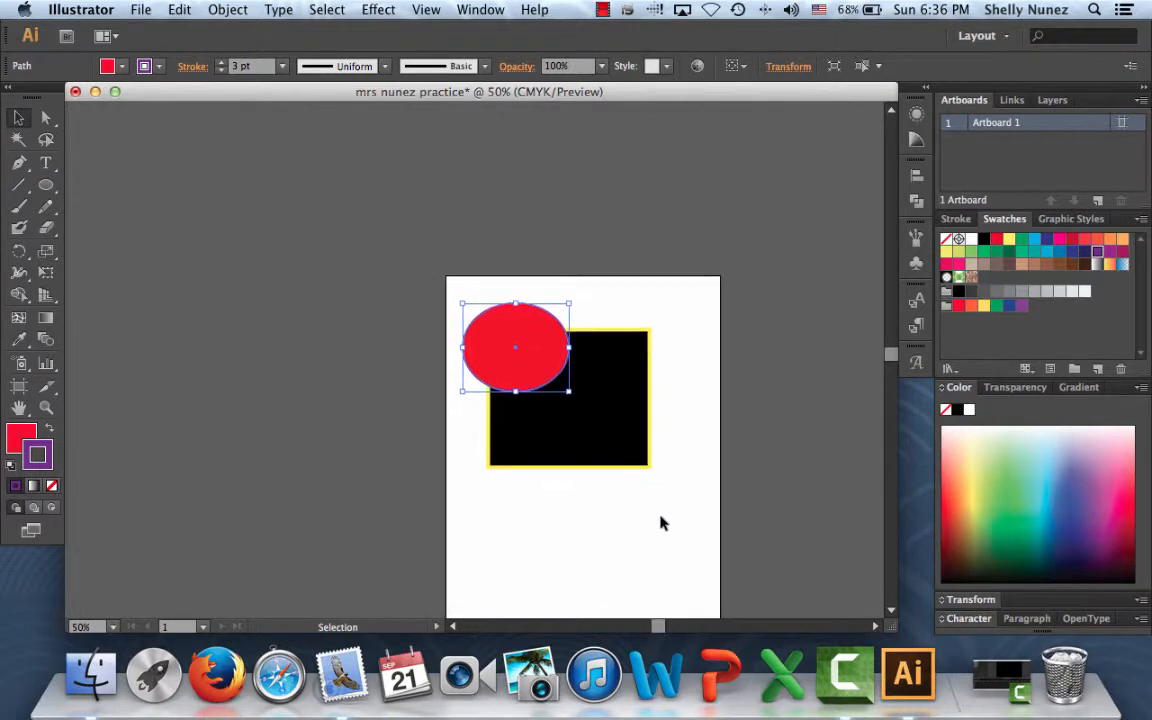
{"action": "scroll", "coordinate": [805, 333], "scroll_direction": "down", "scroll_amount": 5}
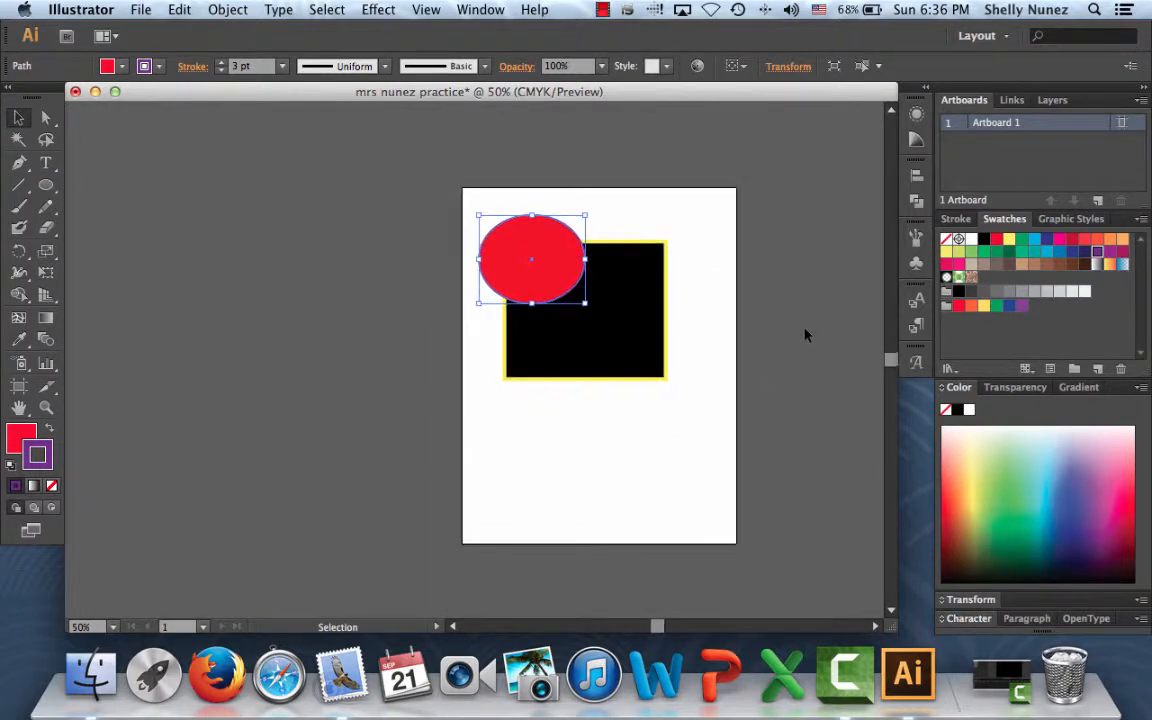
{"action": "key", "text": "super"}
{"action": "key", "text": "super"}
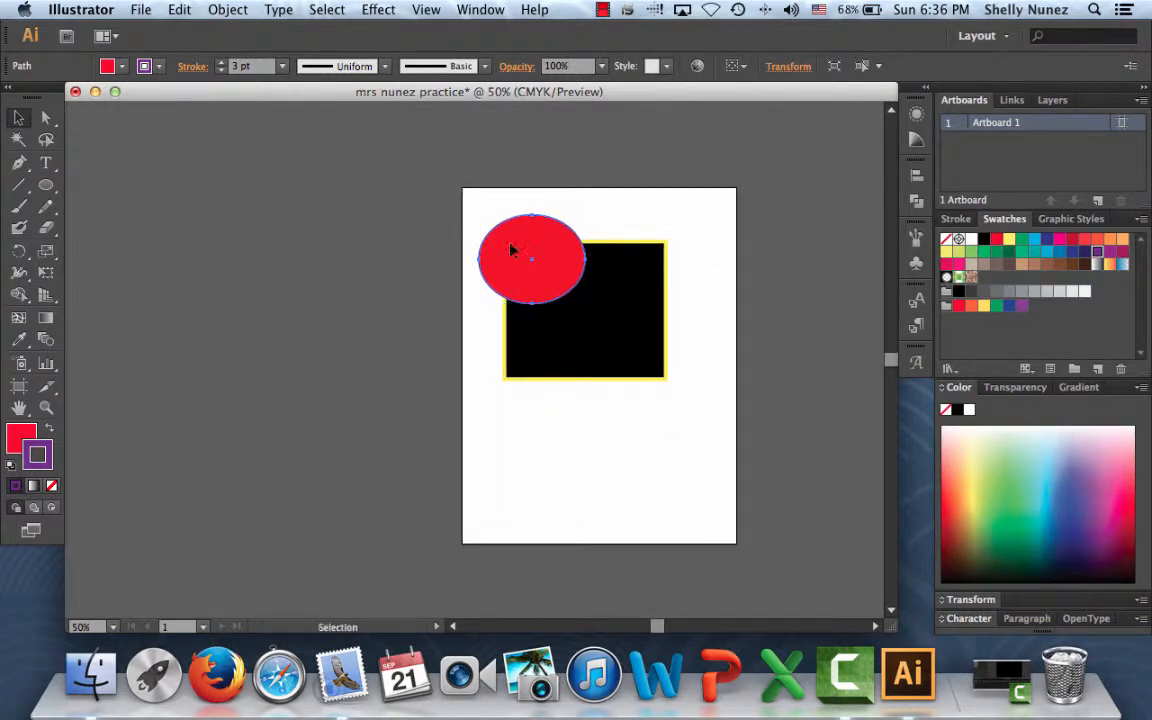
{"action": "key", "text": "super+v"}
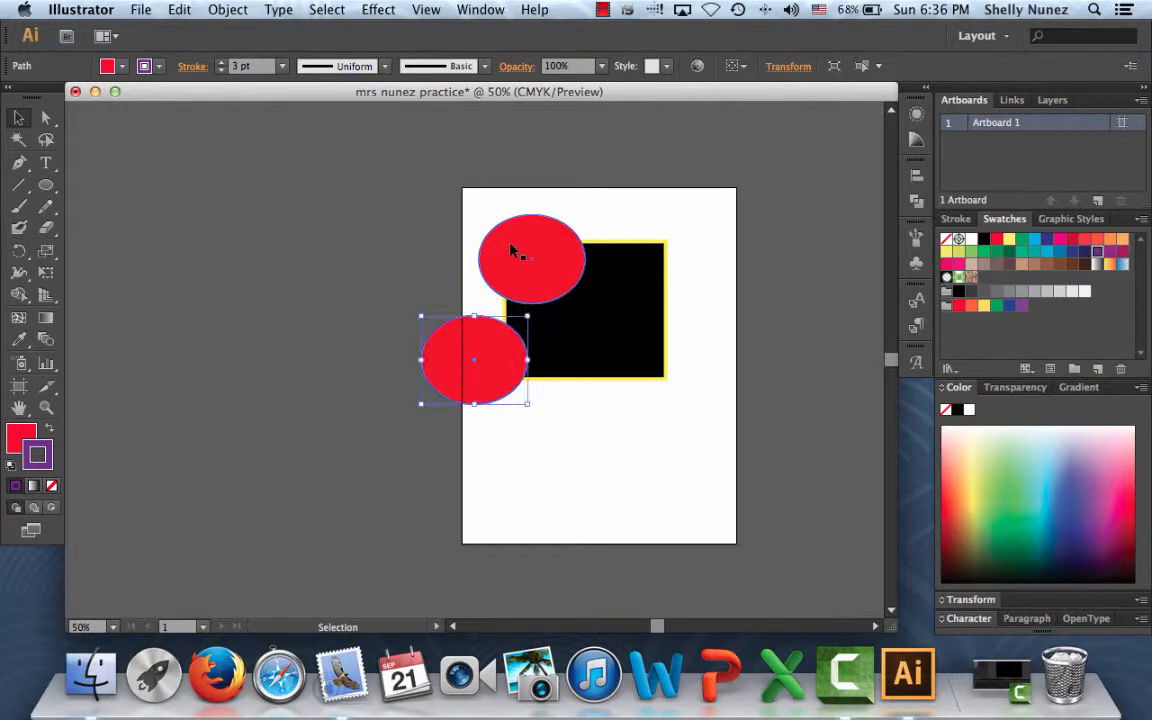
{"action": "left_click_drag", "start_coordinate": [483, 365], "coordinate": [666, 389]}
{"action": "left_click", "coordinate": [530, 455]}
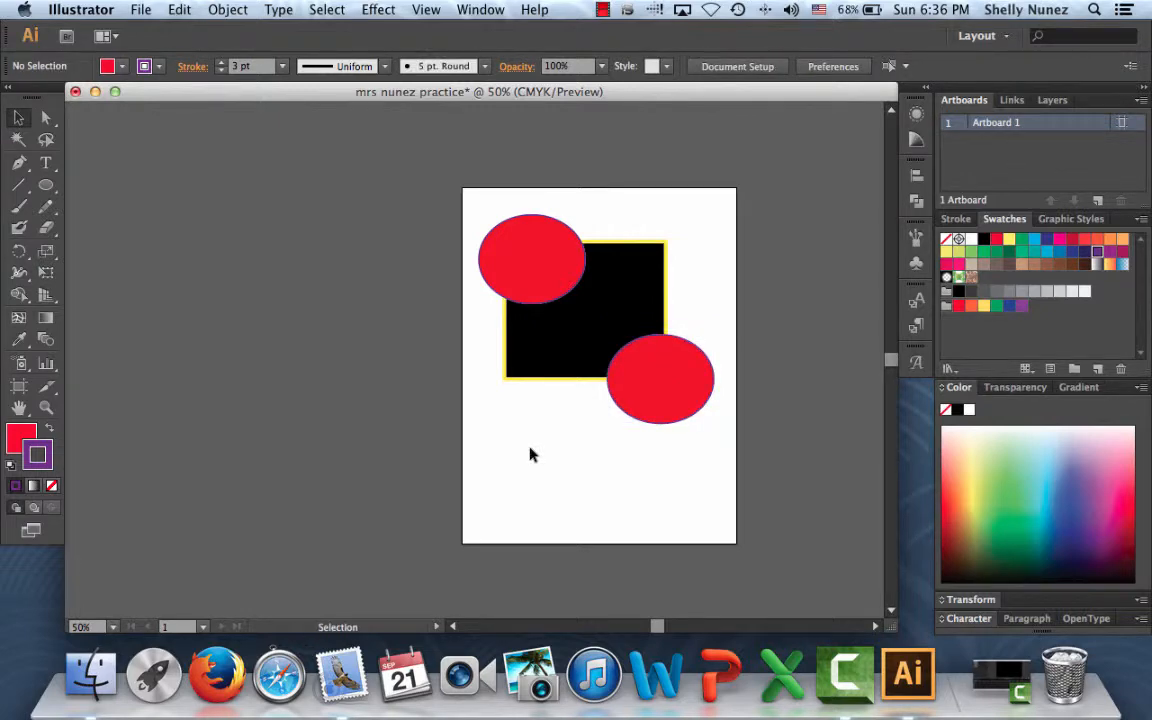
Step: Paste two more ellipses onto the rectangle's lower-left and upper-right corners and shift both lower ellipses slightly down and to the right
{"action": "key", "text": "super+v"}
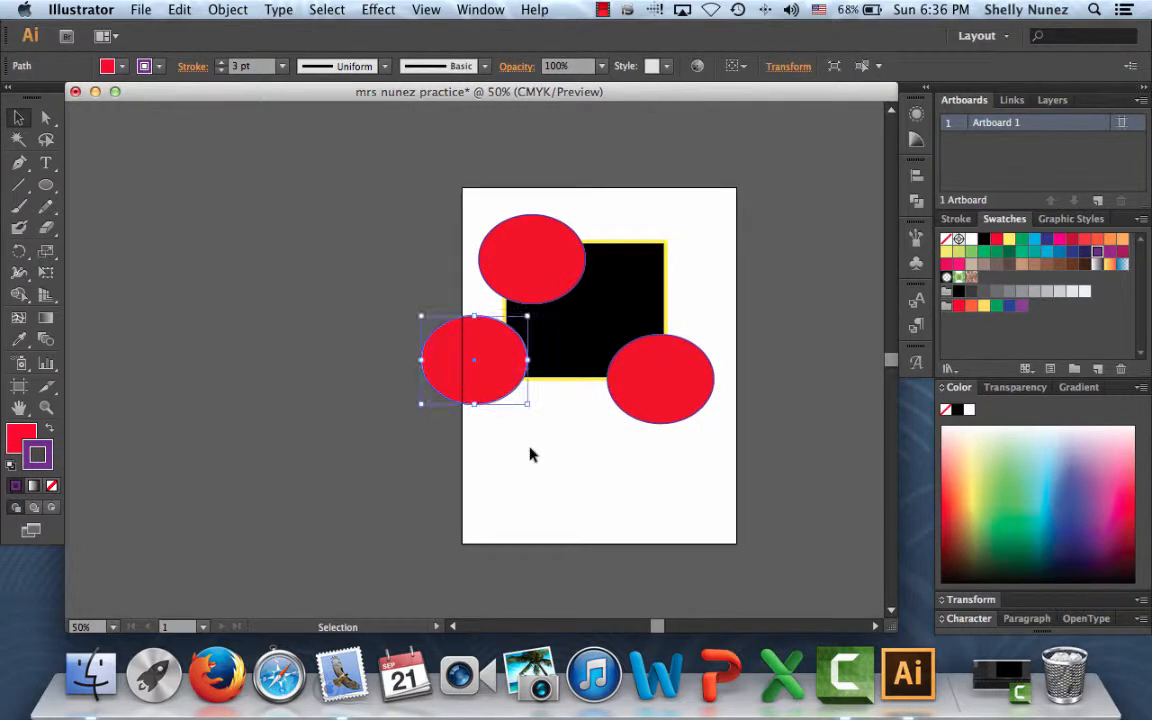
{"action": "left_click_drag", "start_coordinate": [522, 370], "coordinate": [551, 378]}
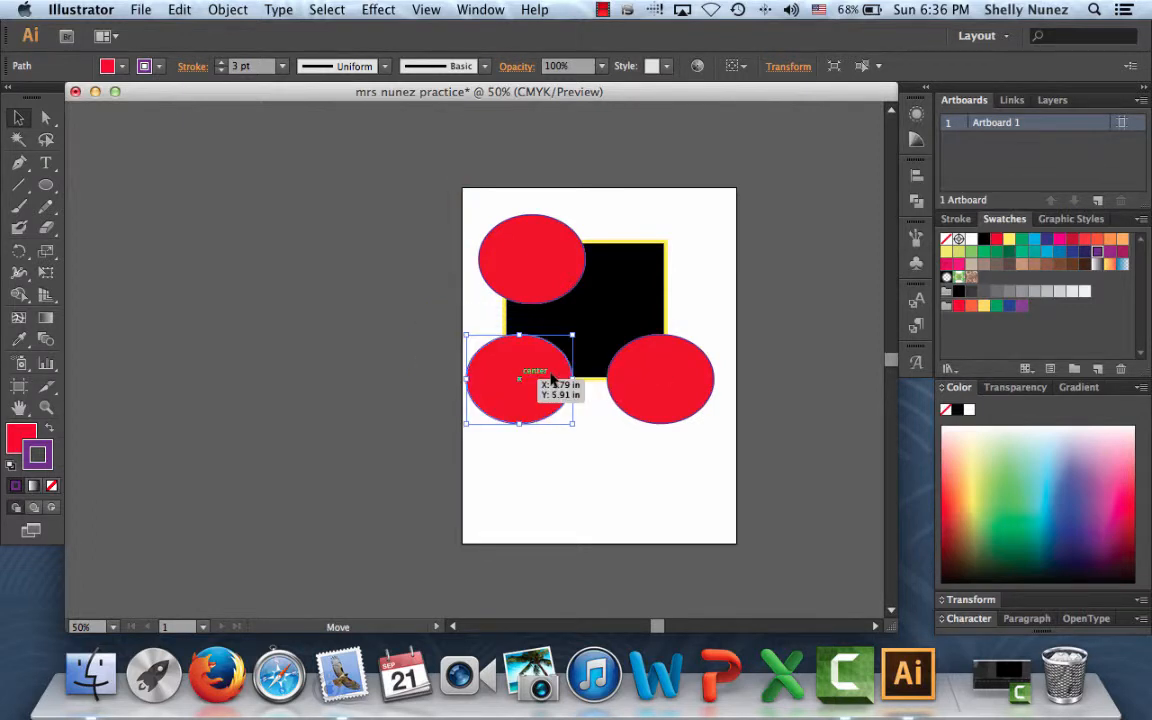
{"action": "left_click", "coordinate": [602, 455]}
{"action": "key", "text": "super+v"}
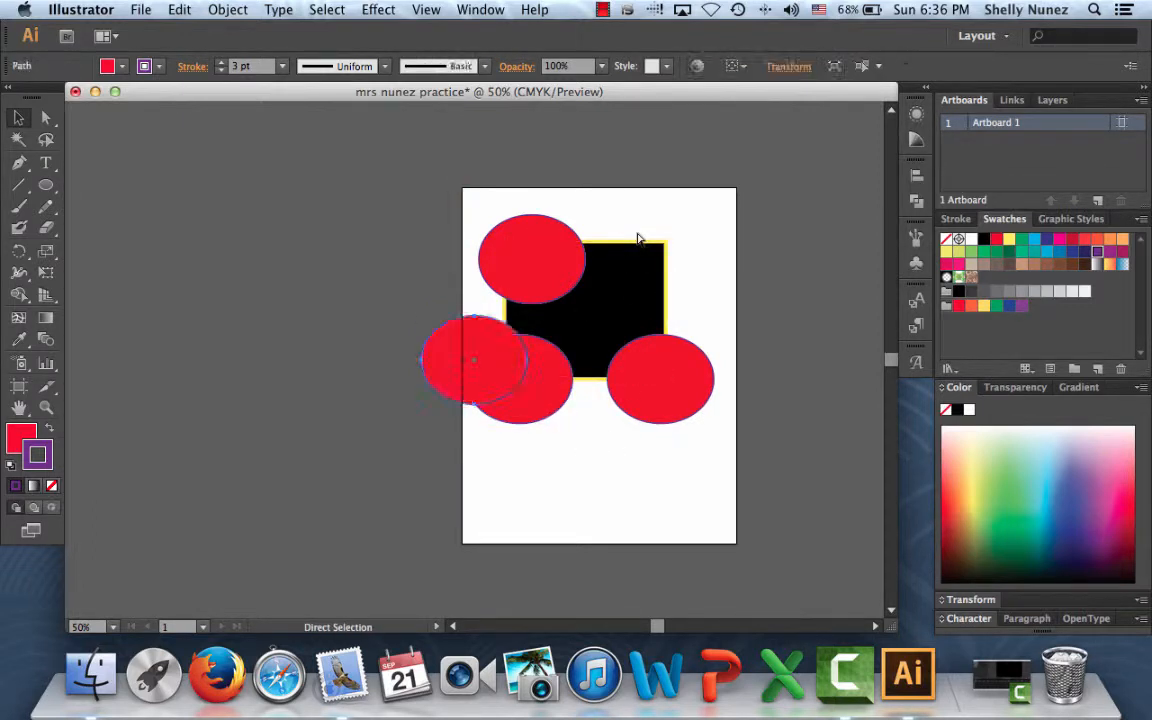
{"action": "left_click_drag", "start_coordinate": [488, 378], "coordinate": [674, 258]}
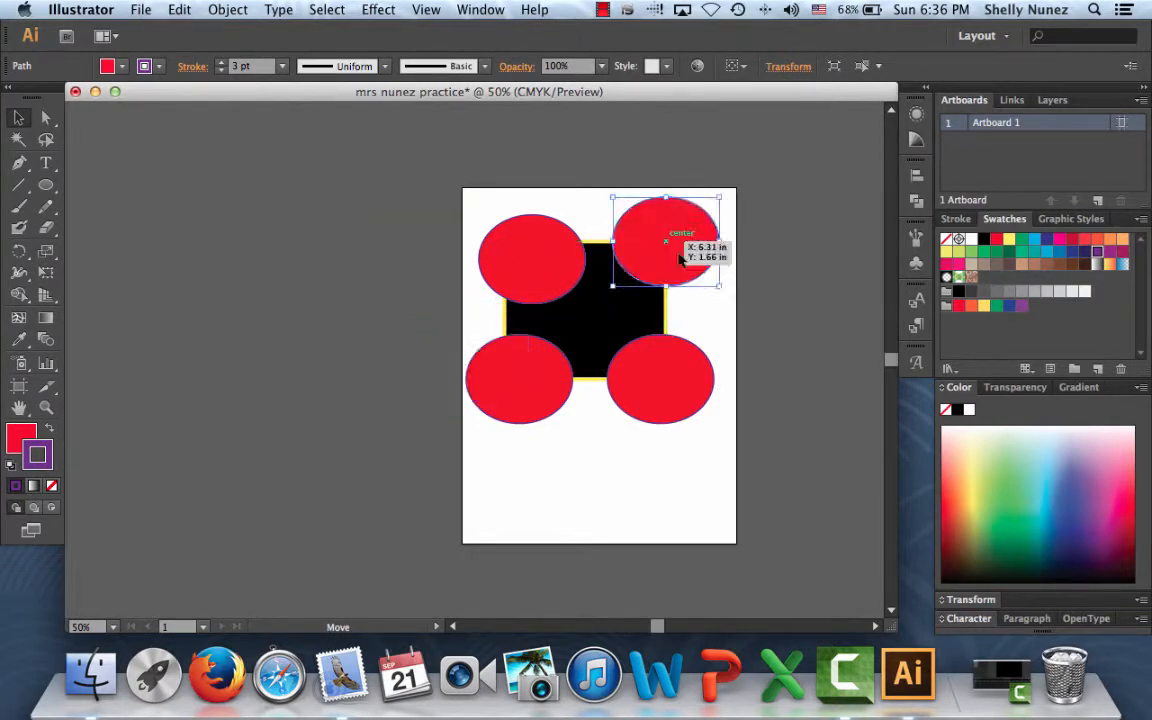
{"action": "left_click", "coordinate": [620, 514]}
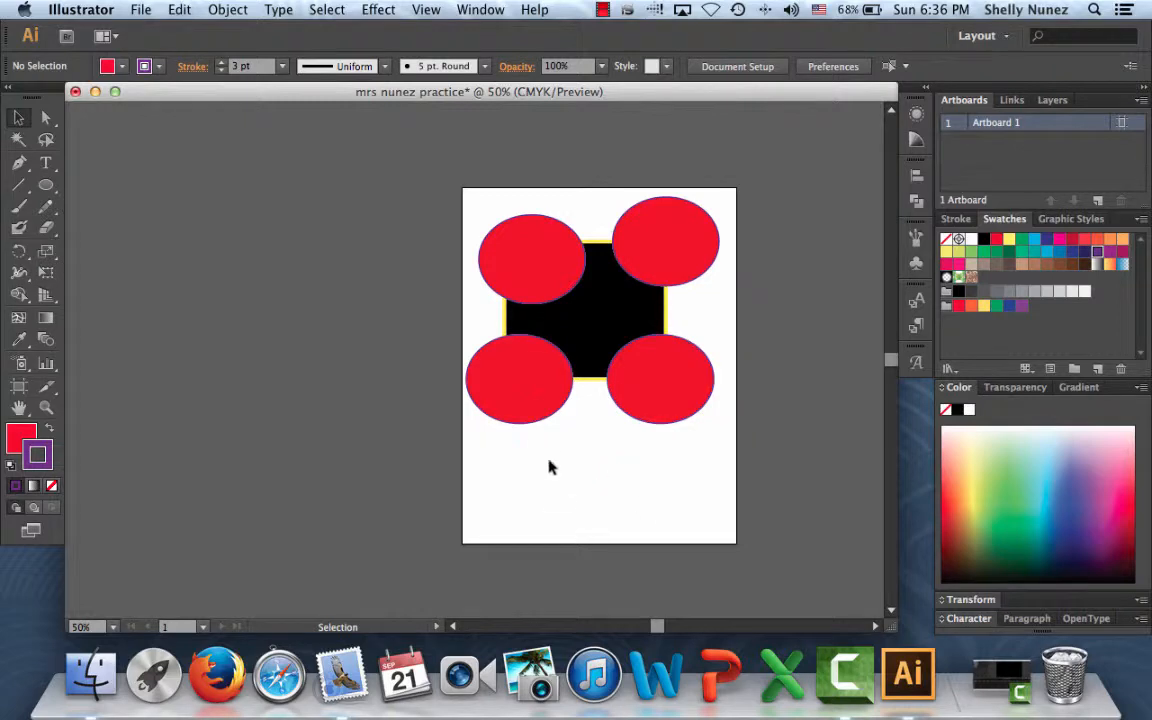
{"action": "left_click_drag", "start_coordinate": [532, 404], "coordinate": [545, 424]}
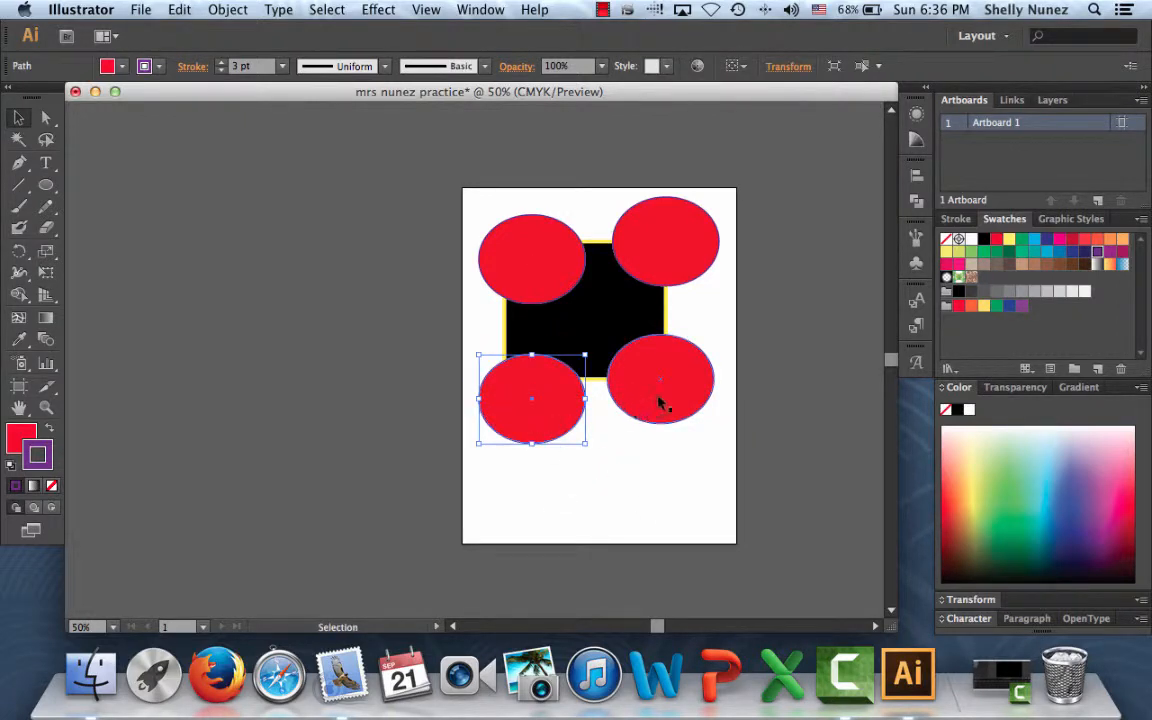
{"action": "left_click_drag", "start_coordinate": [660, 403], "coordinate": [666, 430]}
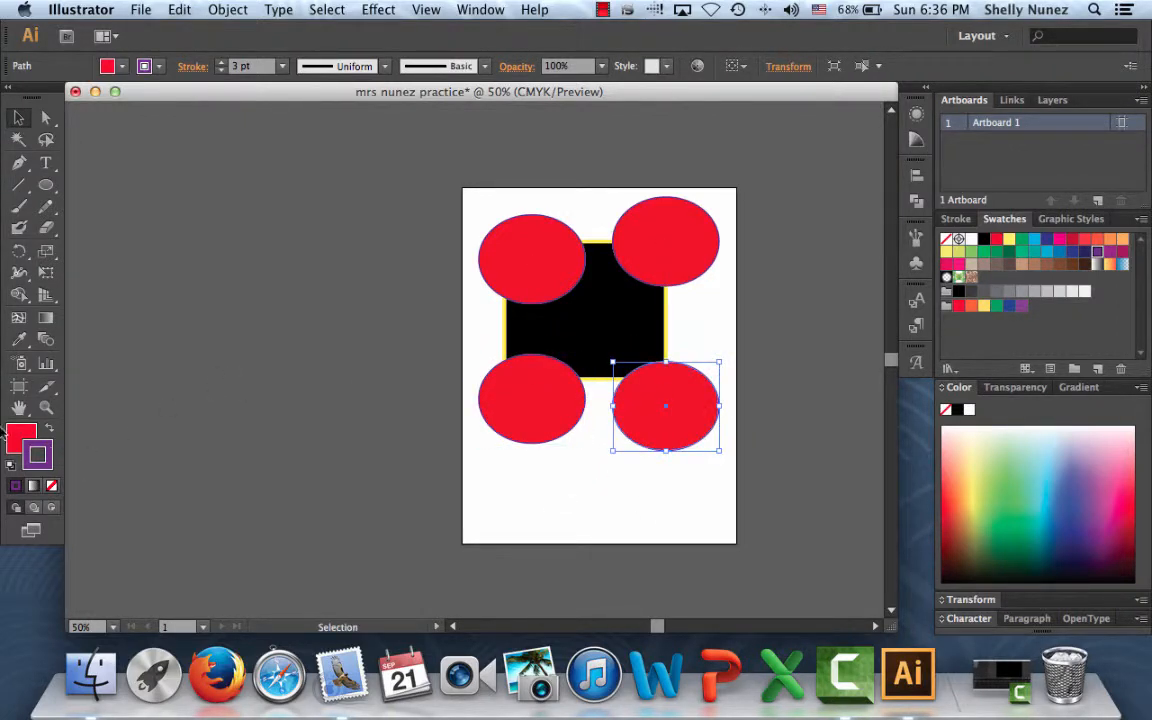
Step: Fill the lower-right ellipse with green and bring up the Gradient settings
{"action": "left_click", "coordinate": [22, 444]}
{"action": "left_click", "coordinate": [983, 253]}
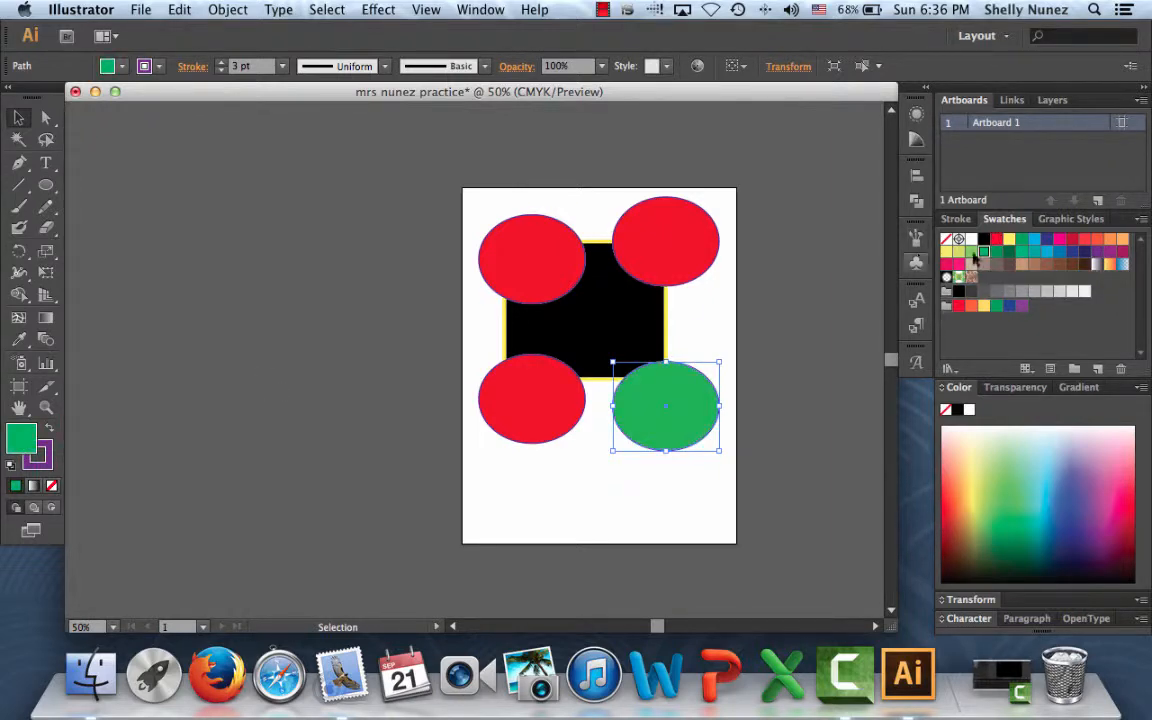
{"action": "left_click", "coordinate": [1082, 388]}
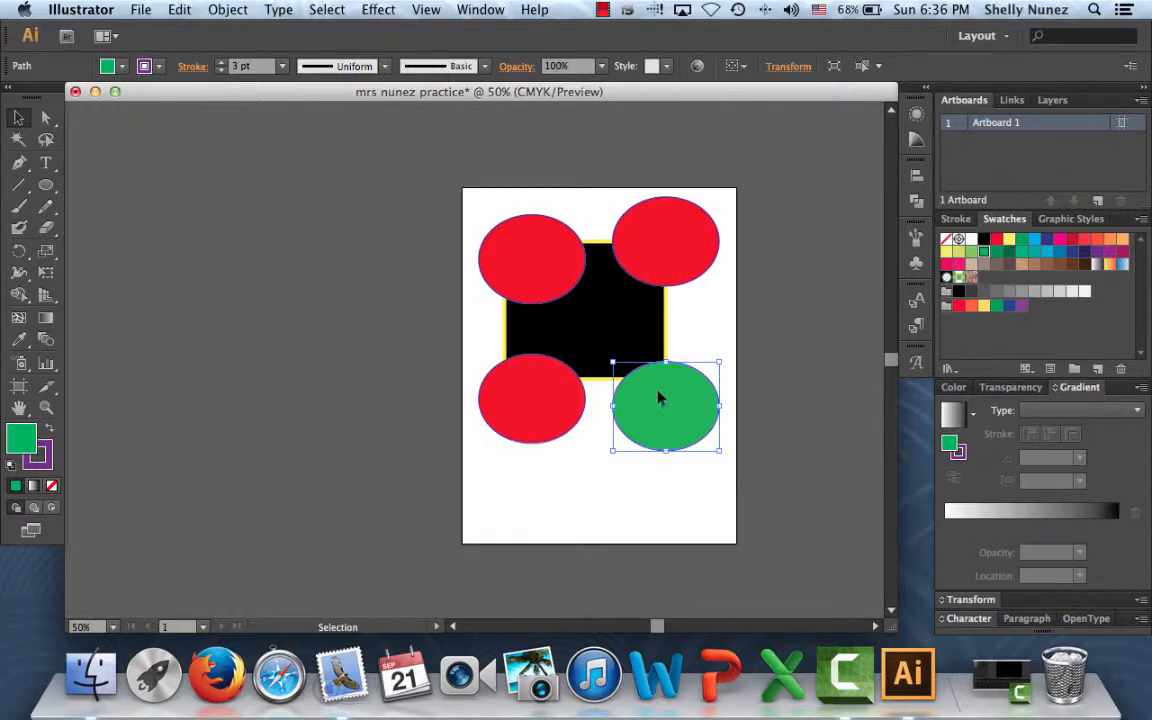
Step: Give the lower-right ellipse a linear gradient fill with magenta in the middle and orange-red replacing the black end
{"action": "key", "text": "g"}
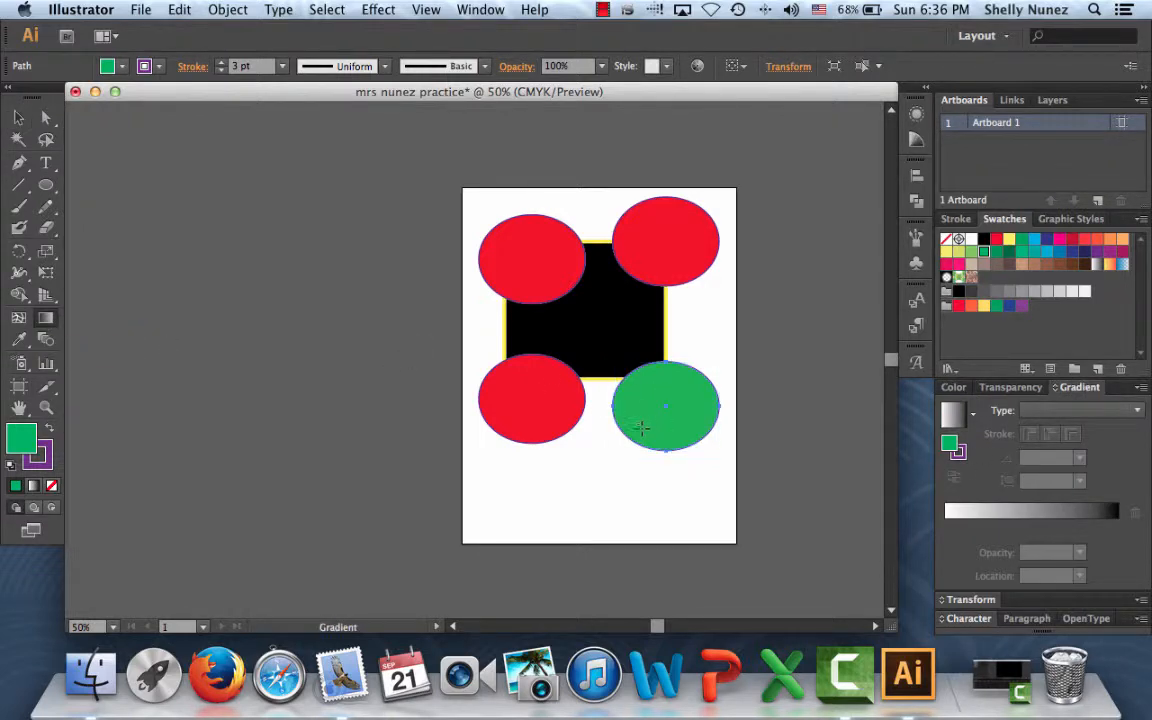
{"action": "left_click_drag", "start_coordinate": [632, 438], "coordinate": [699, 378]}
{"action": "left_click", "coordinate": [954, 415]}
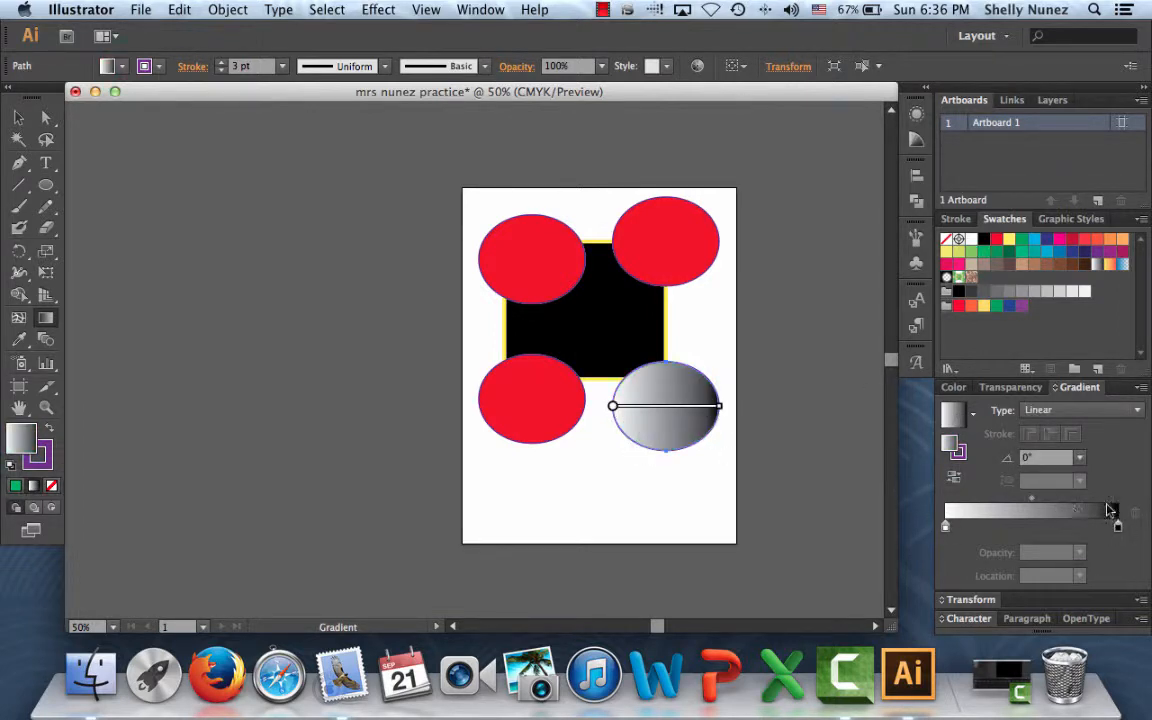
{"action": "left_click_drag", "start_coordinate": [1059, 245], "coordinate": [1033, 526]}
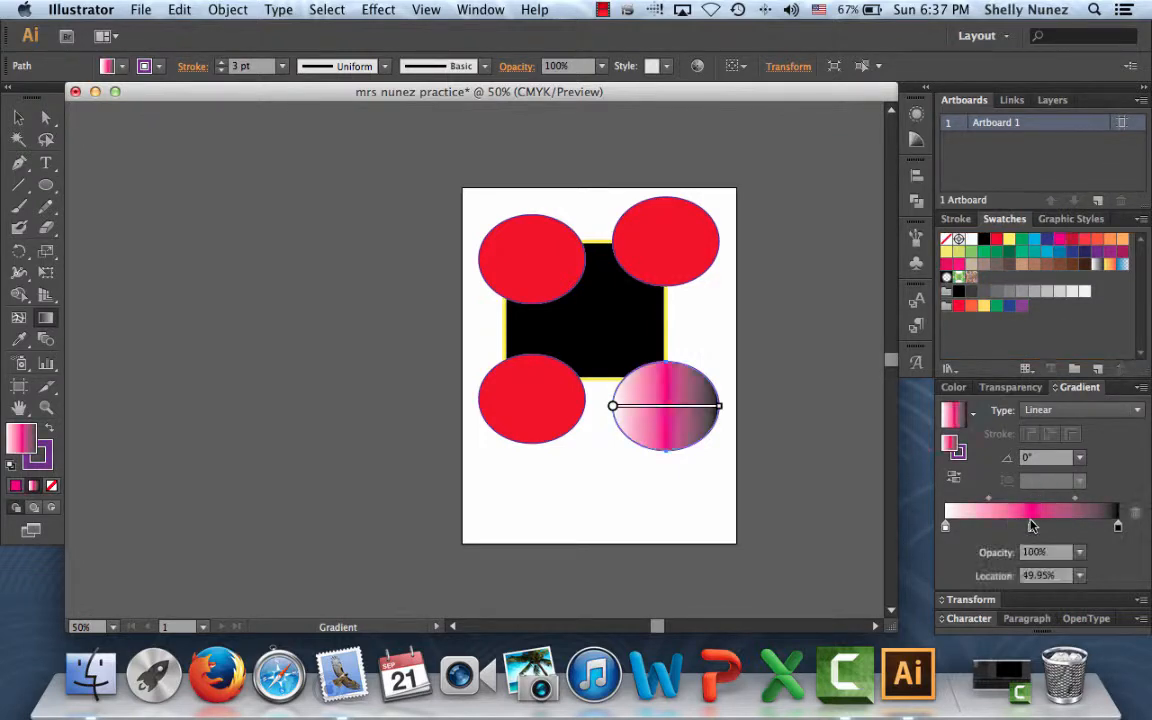
{"action": "left_click_drag", "start_coordinate": [1095, 245], "coordinate": [1118, 530]}
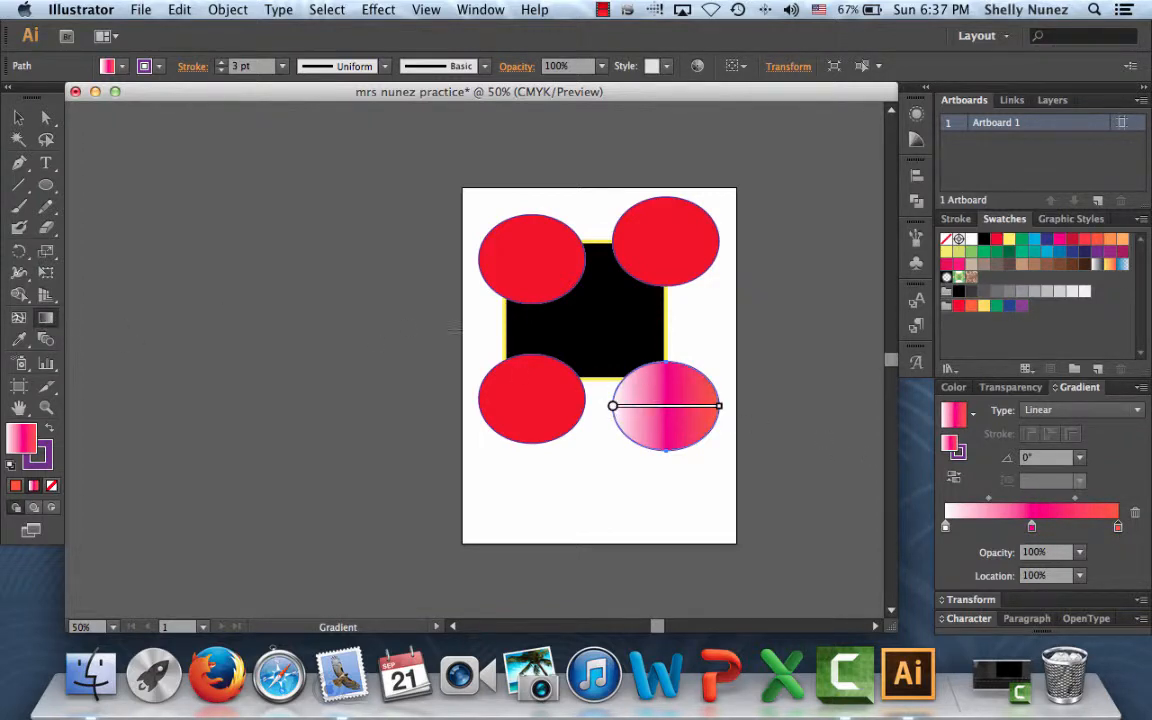
Step: Redirect the lower-right ellipse's gradient vertically from its upper edge to its lower edge at -90°, and deselect it
{"action": "left_click_drag", "start_coordinate": [632, 436], "coordinate": [665, 448]}
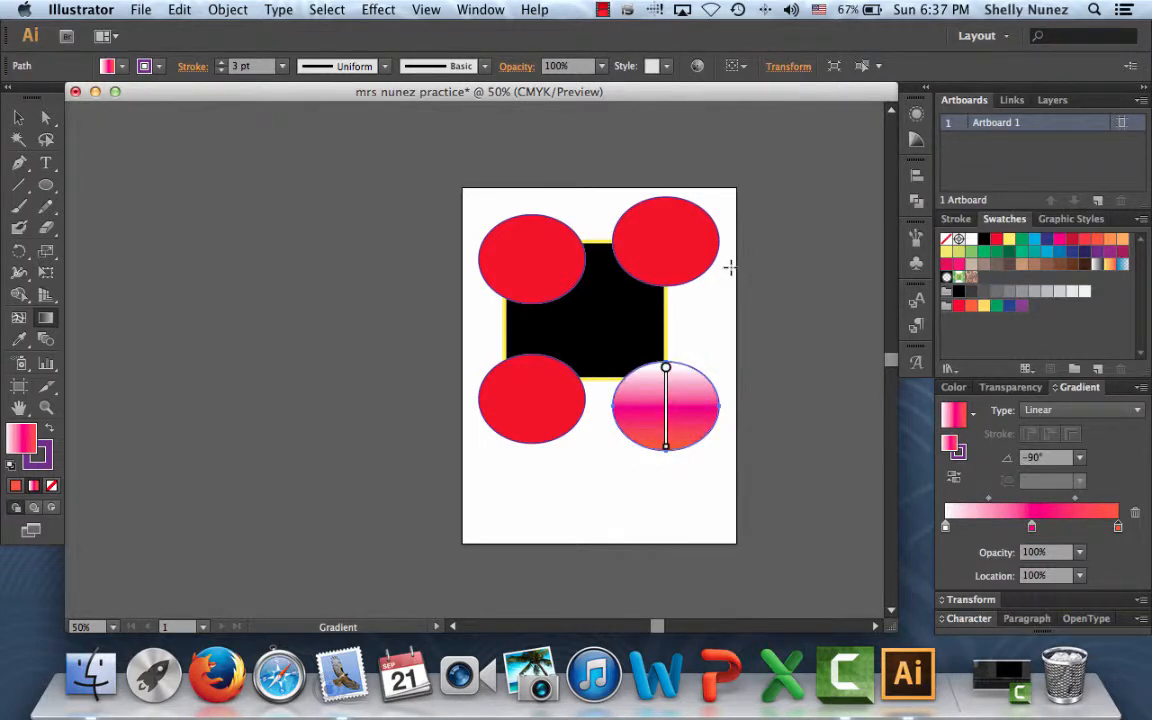
{"action": "key", "text": "v"}
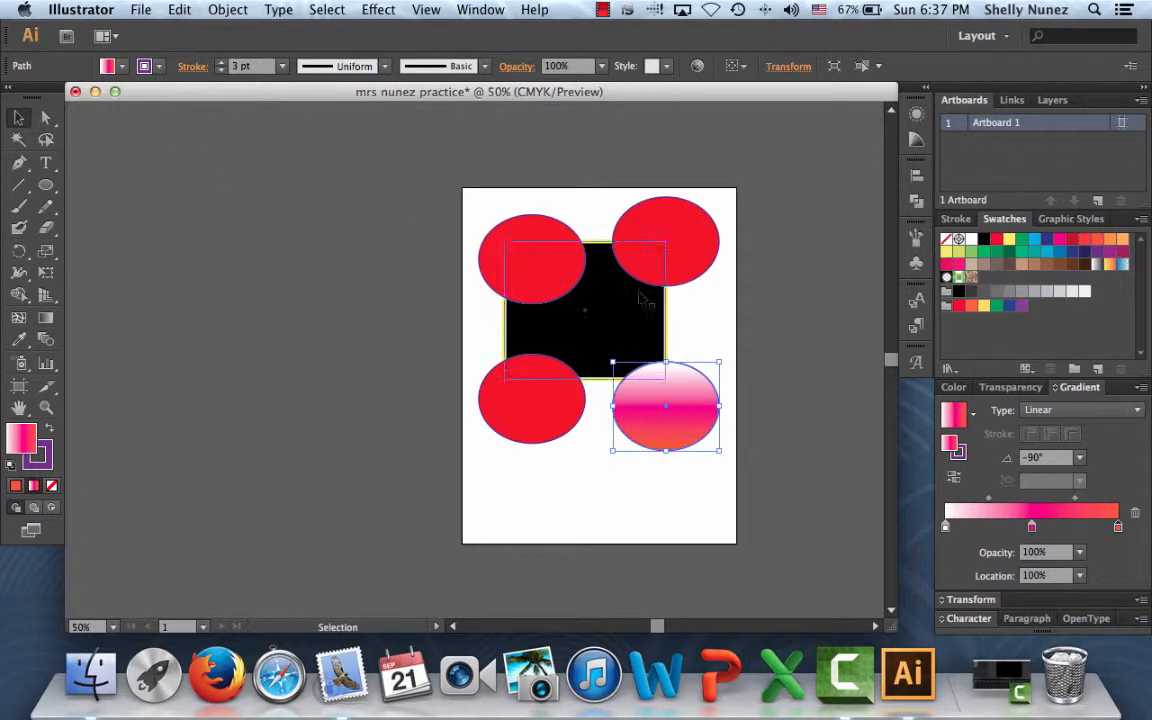
{"action": "left_click", "coordinate": [621, 492]}
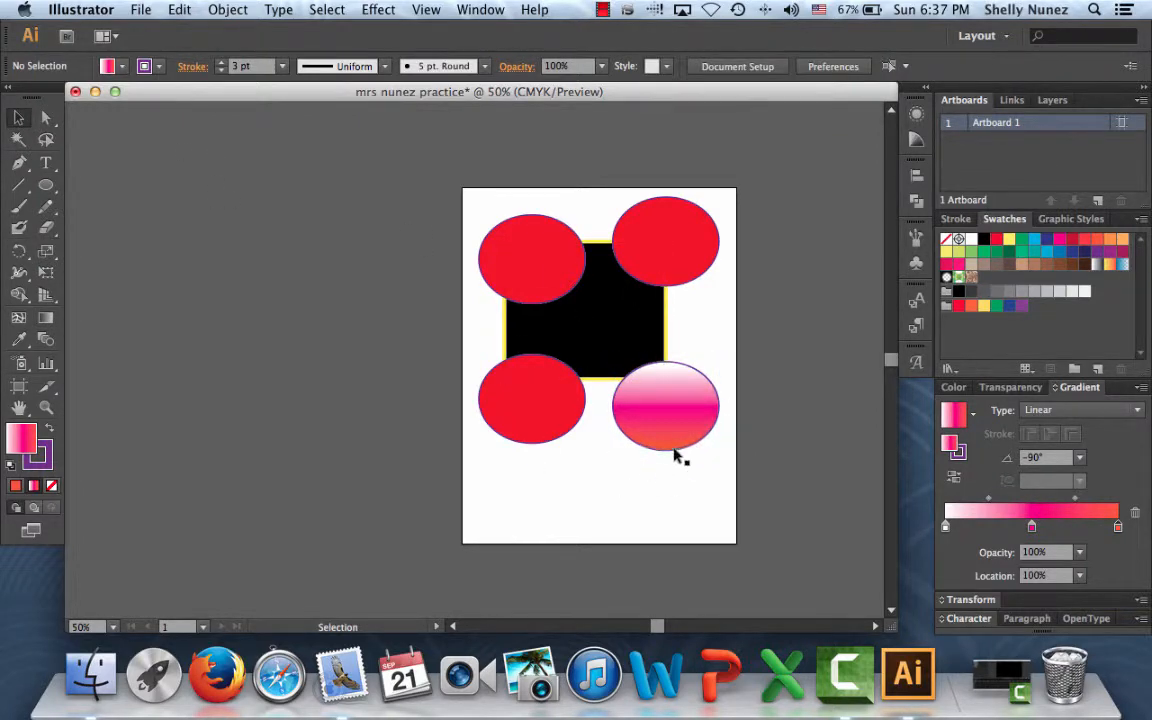
Step: Delete the two red ellipses over the rectangle's upper-left and upper-right corners
{"action": "left_click", "coordinate": [22, 208]}
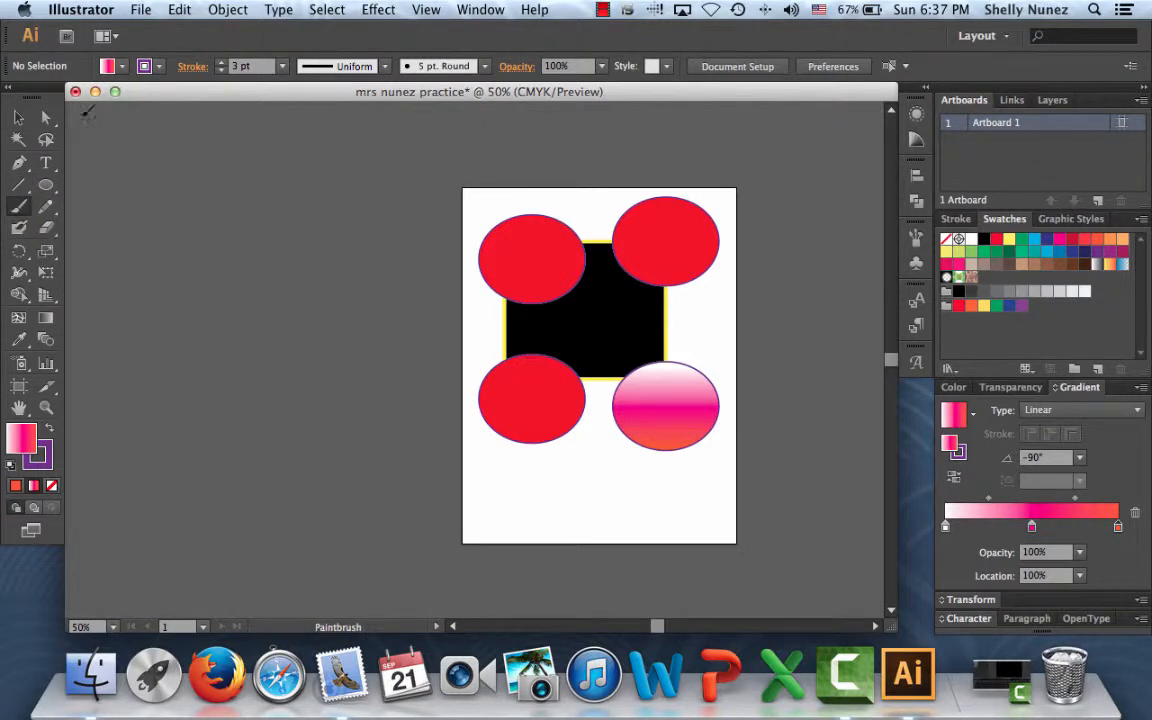
{"action": "left_click", "coordinate": [18, 117]}
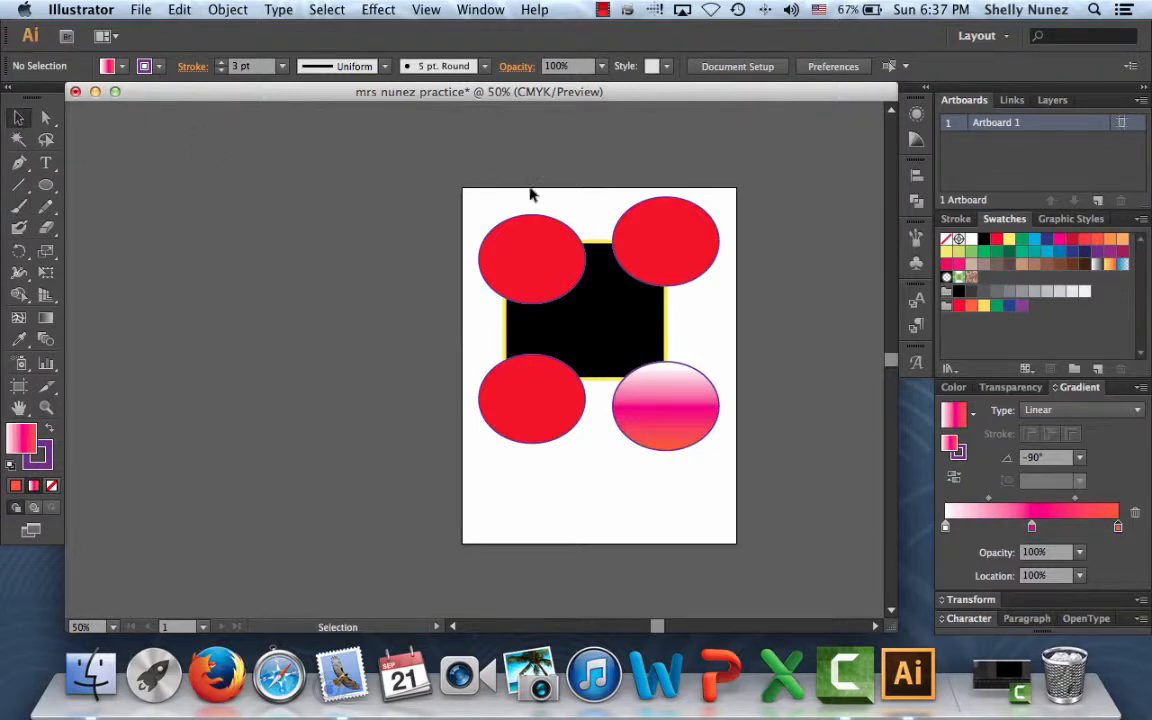
{"action": "left_click", "coordinate": [532, 240]}
{"action": "key", "text": "Delete"}
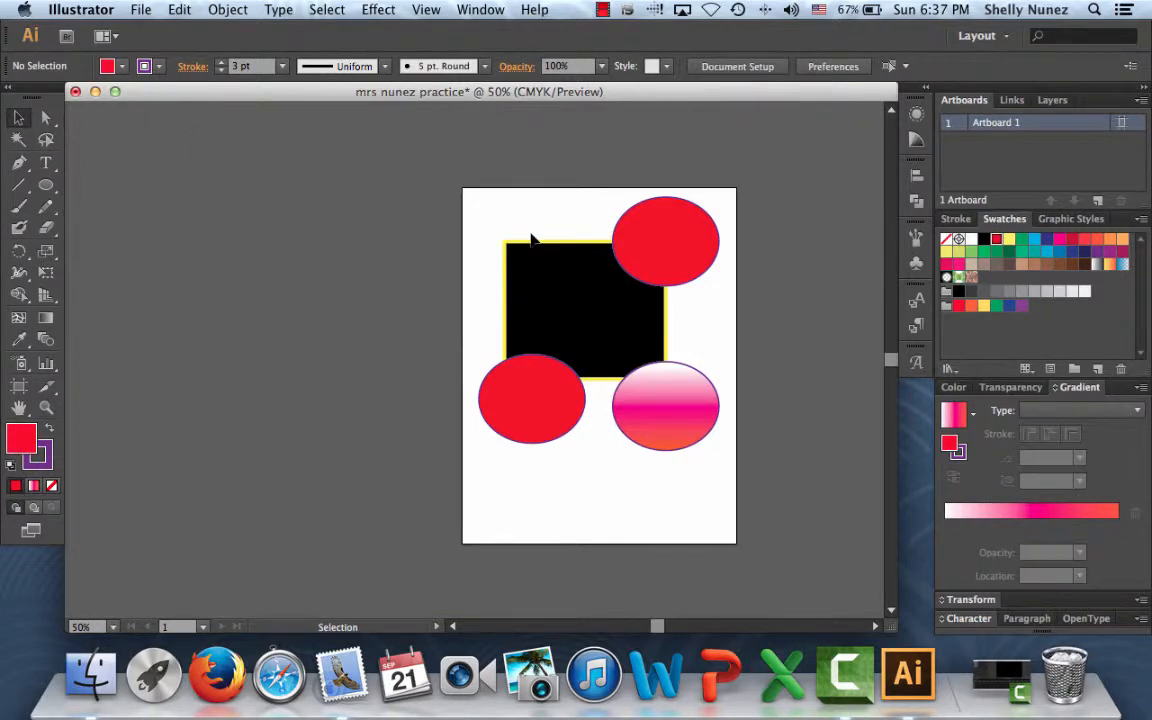
{"action": "left_click", "coordinate": [659, 236]}
{"action": "key", "text": "Delete"}
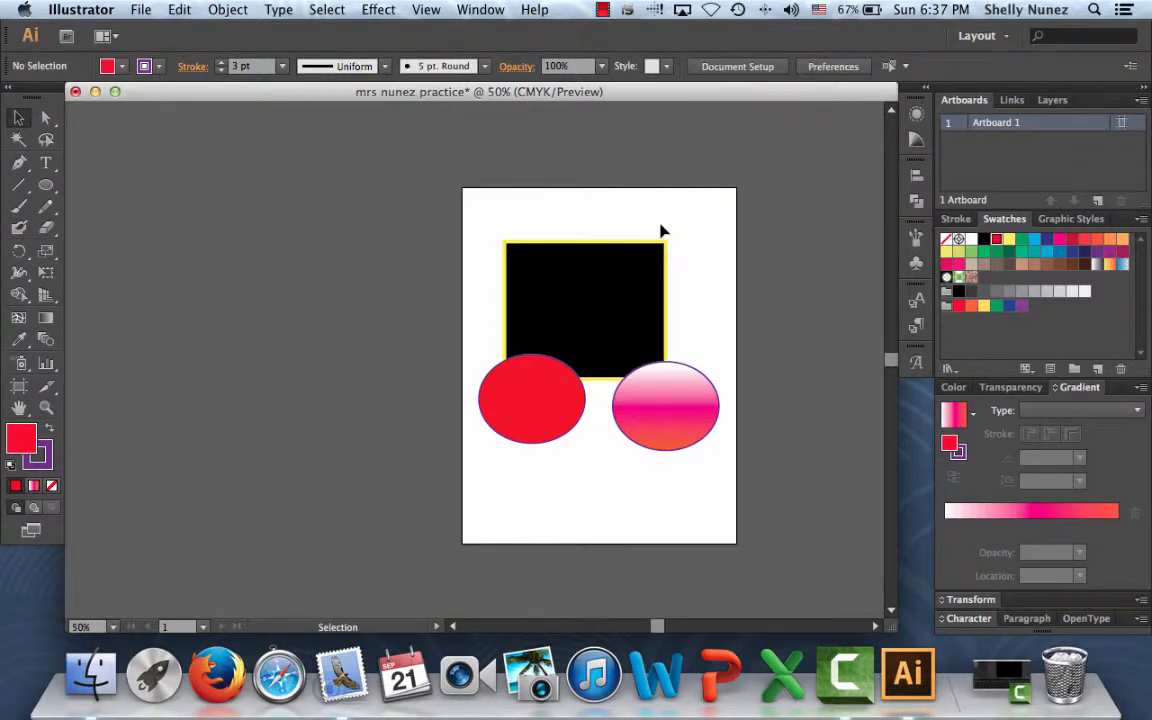
Step: Move the remaining red ellipse to the rectangle's upper-left corner and the gradient ellipse onto the rectangle's lower-right area
{"action": "left_click", "coordinate": [530, 410]}
{"action": "left_click_drag", "start_coordinate": [530, 415], "coordinate": [513, 257]}
{"action": "left_click_drag", "start_coordinate": [670, 420], "coordinate": [621, 338]}
{"action": "left_click", "coordinate": [601, 444]}
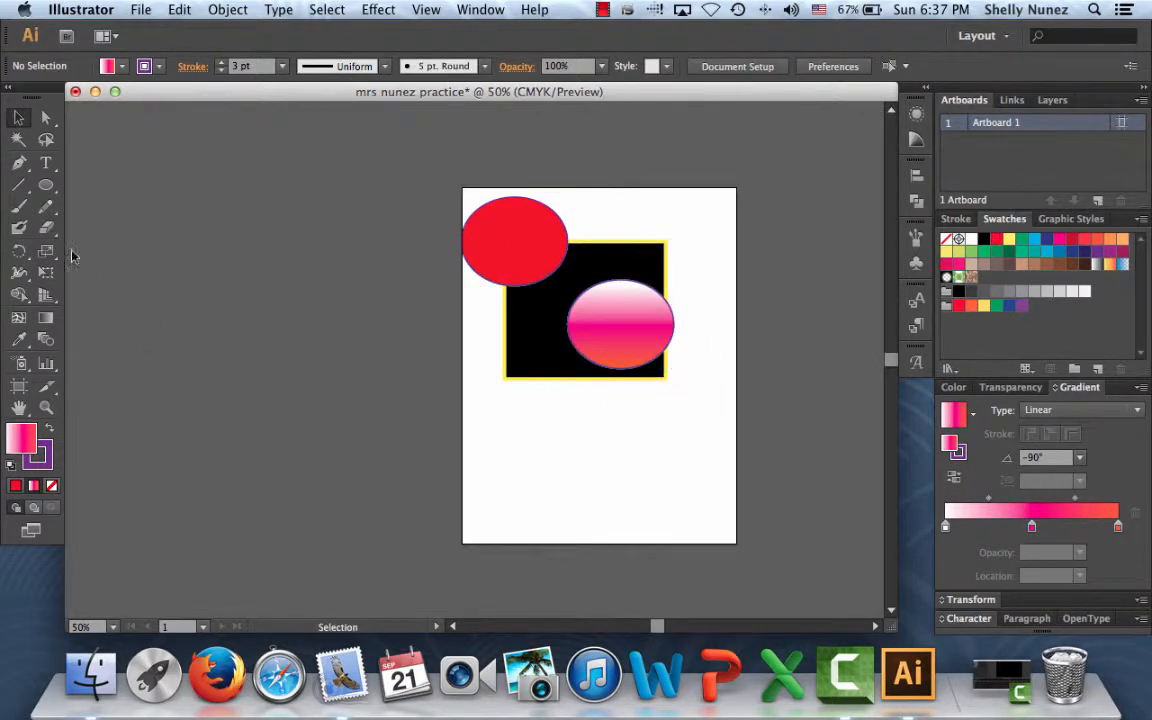
Step: Paint a curved, bean-like closed outline below the rectangle with the Paintbrush tool
{"action": "left_click", "coordinate": [19, 206]}
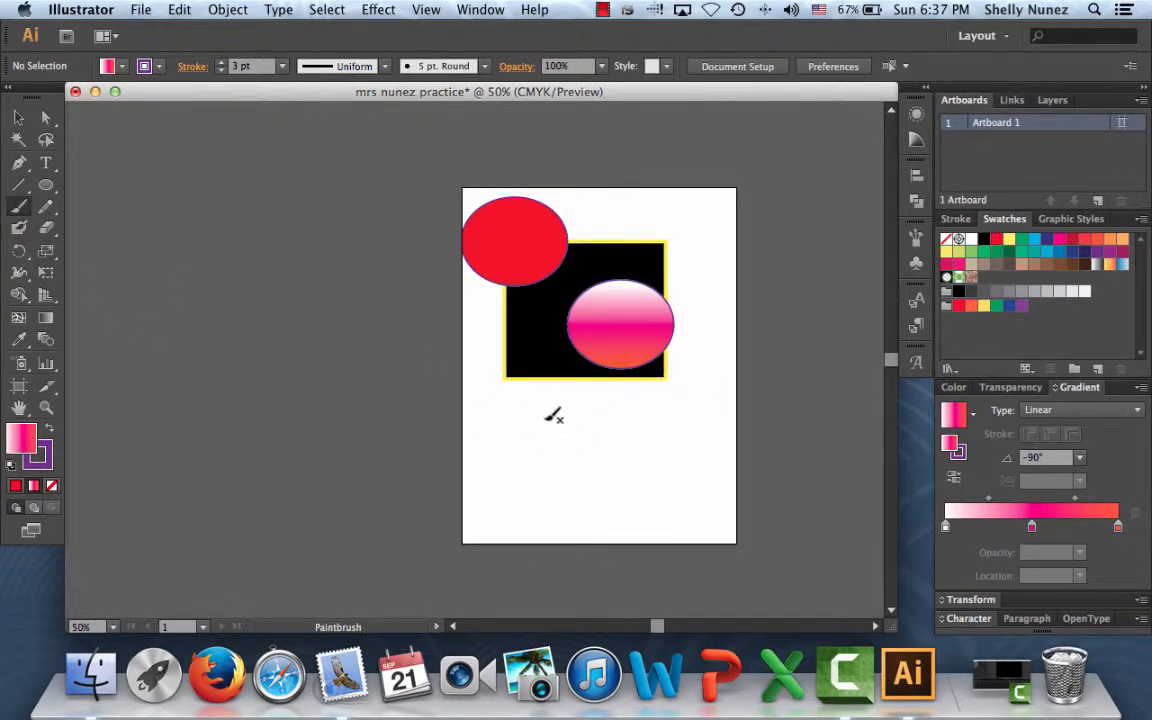
{"action": "mouse_move", "coordinate": [531, 414]}
{"action": "left_mouse_down"}
{"action": "mouse_move", "coordinate": [583, 428]}
{"action": "mouse_move", "coordinate": [585, 473]}
{"action": "mouse_move", "coordinate": [580, 497]}
{"action": "mouse_move", "coordinate": [536, 515]}
{"action": "mouse_move", "coordinate": [527, 498]}
{"action": "mouse_move", "coordinate": [551, 478]}
{"action": "mouse_move", "coordinate": [541, 408]}
{"action": "left_mouse_up"}
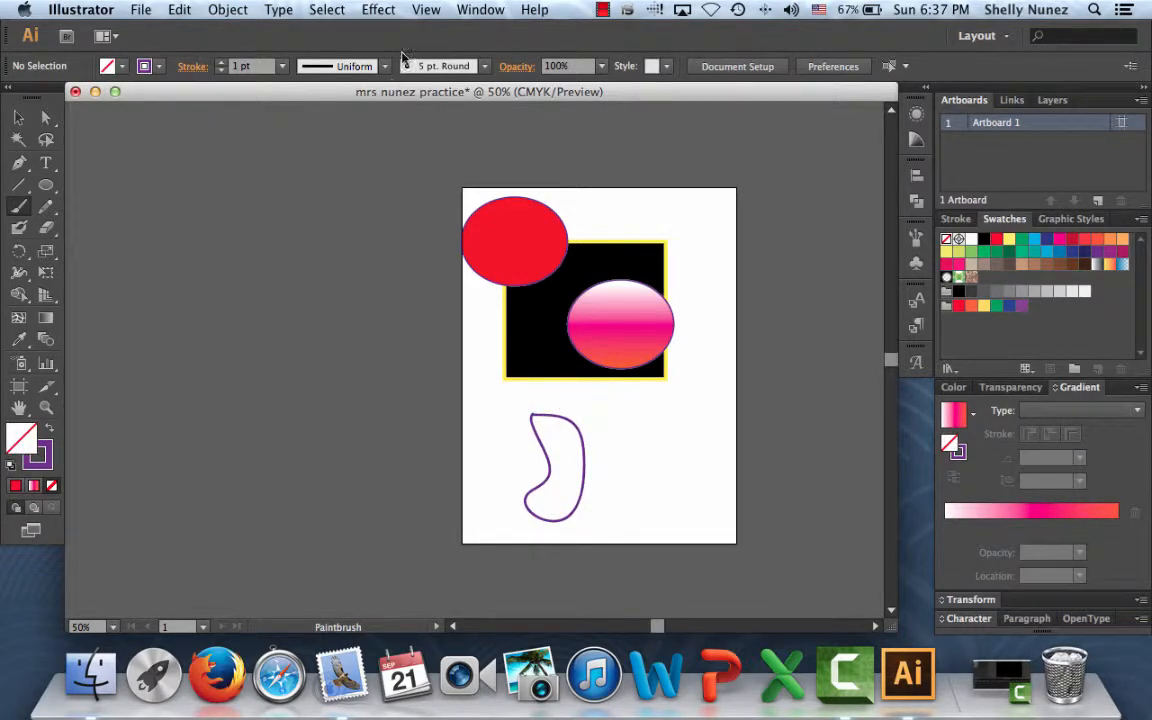
{"action": "left_click", "coordinate": [380, 12]}
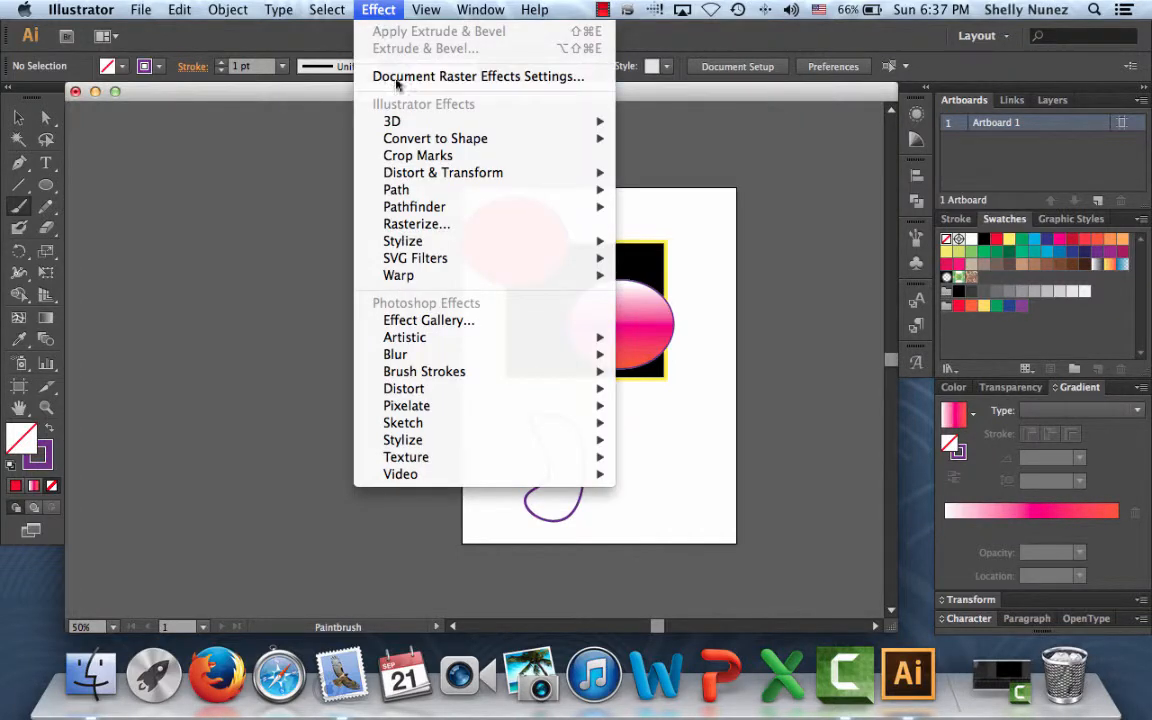
{"action": "mouse_move", "coordinate": [404, 121]}
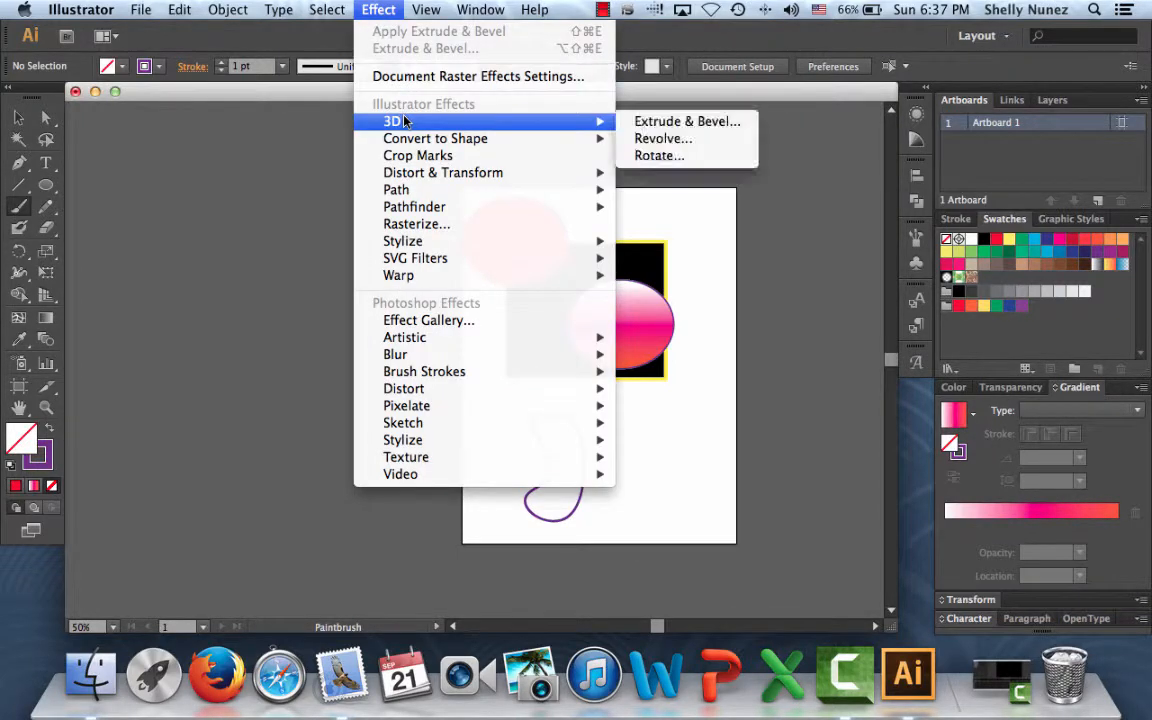
{"action": "left_click", "coordinate": [680, 139]}
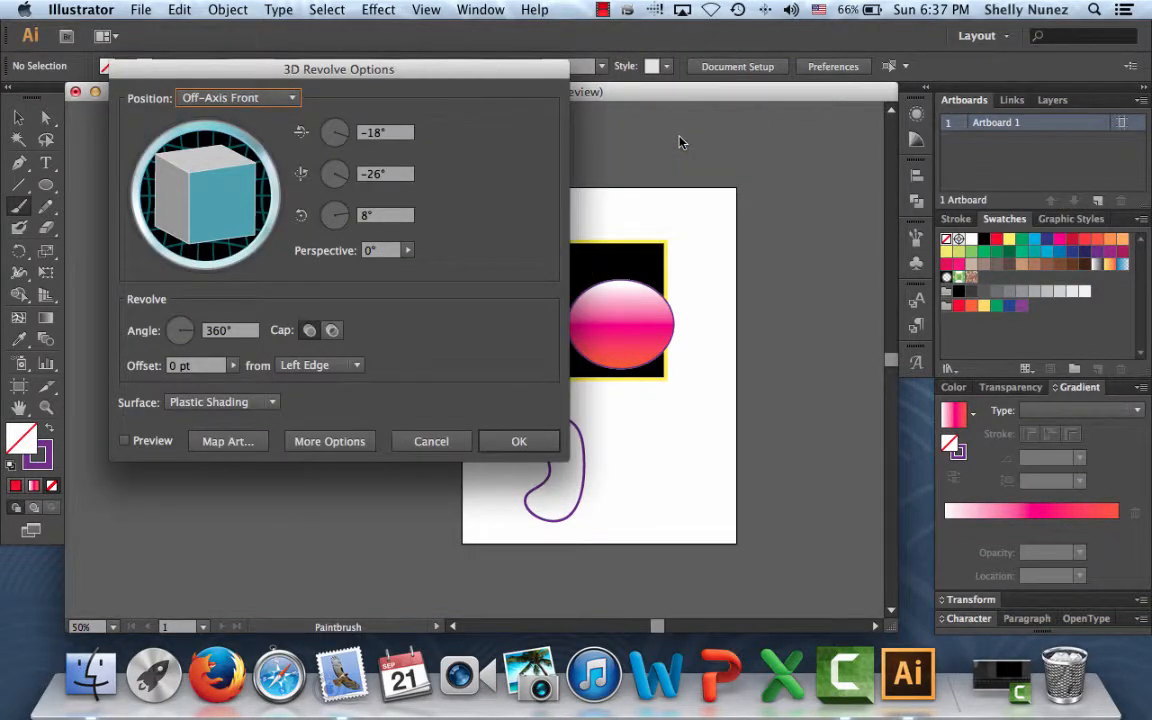
{"action": "left_click_drag", "start_coordinate": [454, 78], "coordinate": [438, 43]}
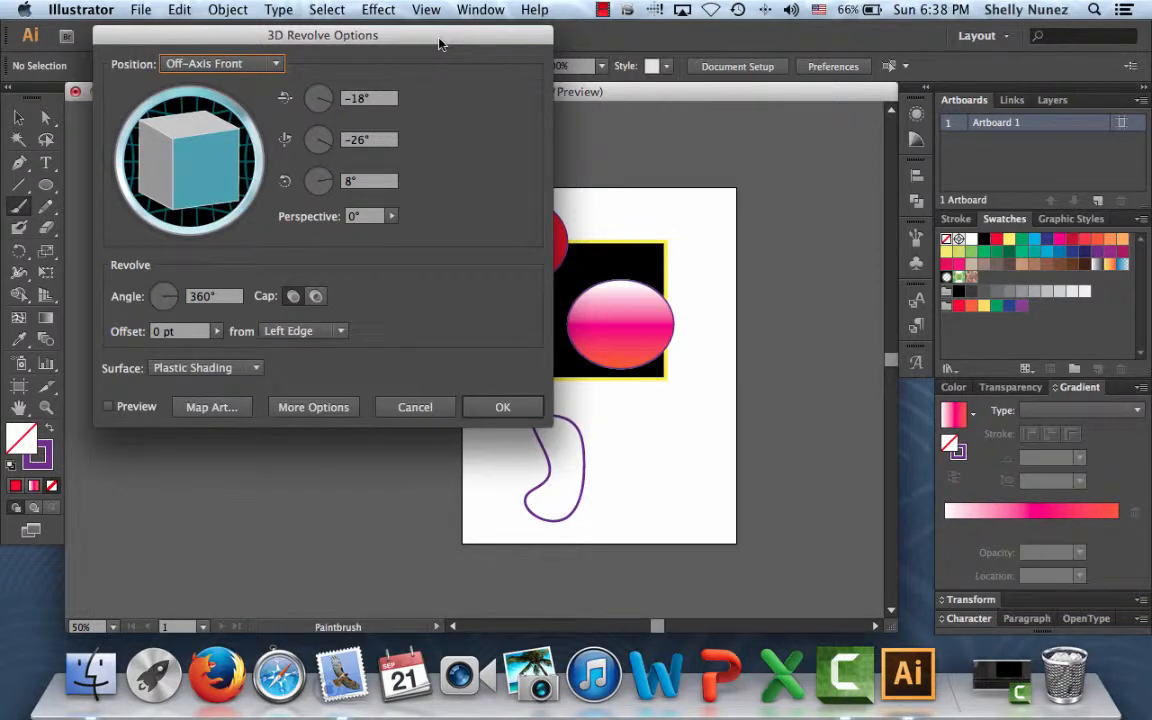
{"action": "left_click", "coordinate": [109, 407]}
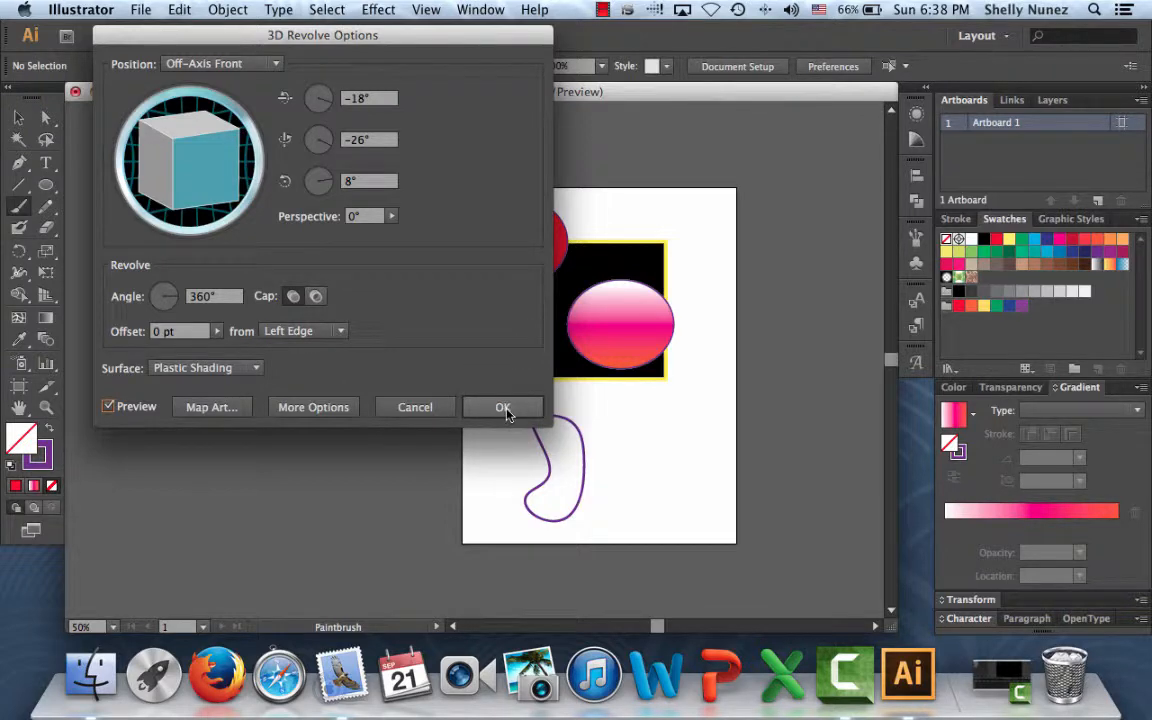
{"action": "left_click", "coordinate": [440, 407]}
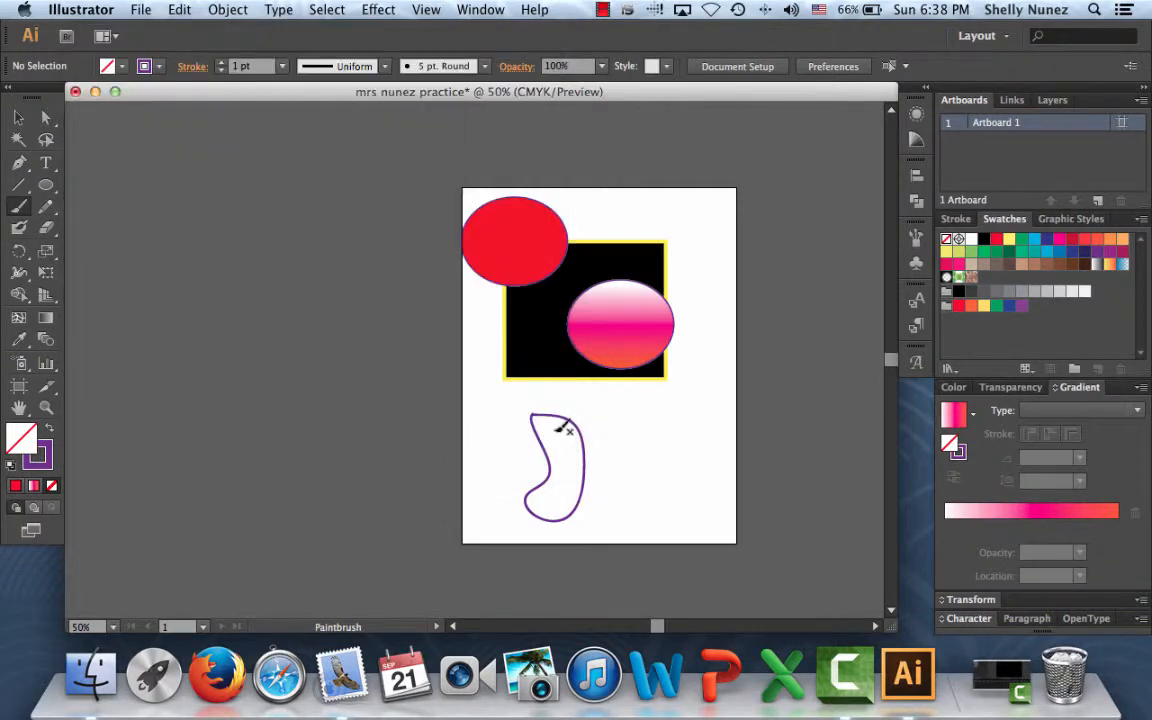
Step: Select the painted outline and preview a 360° 3D Revolve effect on it, keeping the artwork in view
{"action": "left_click", "coordinate": [18, 117]}
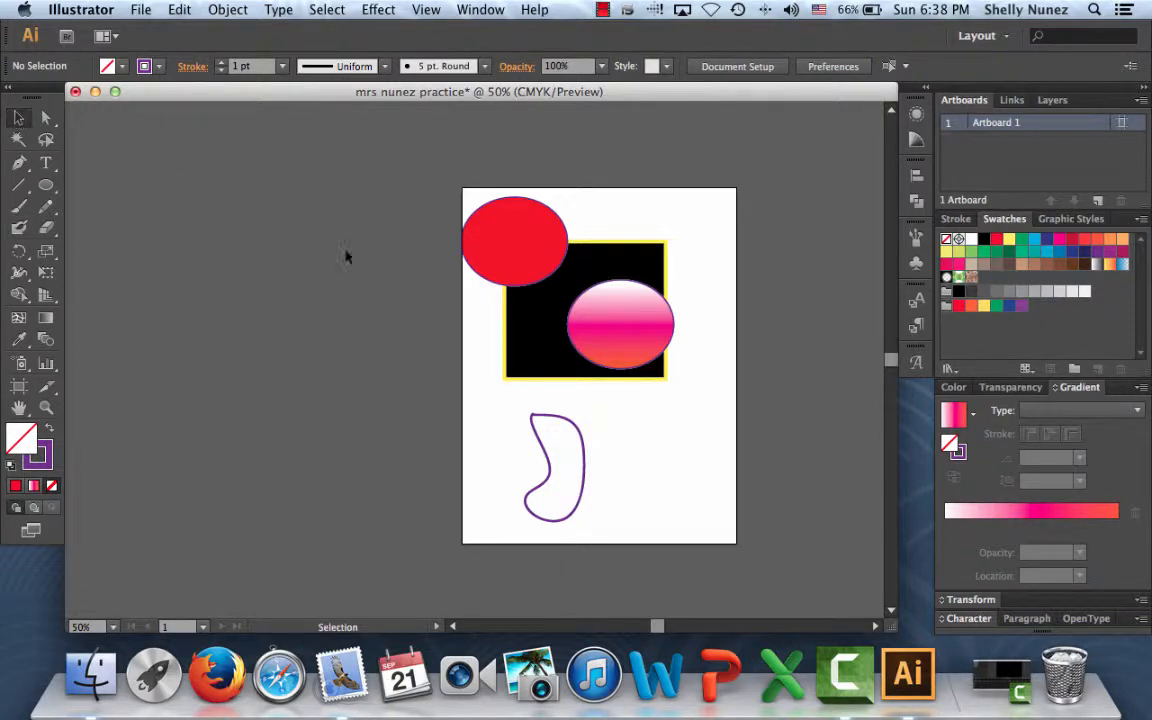
{"action": "left_click", "coordinate": [553, 416]}
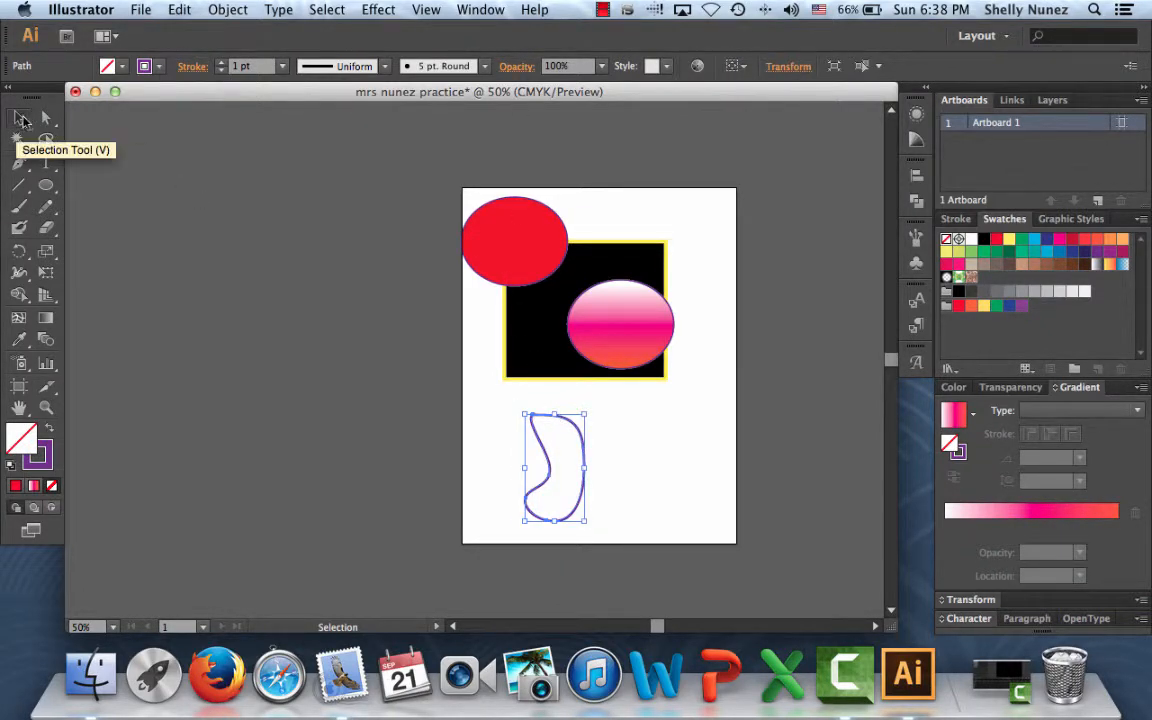
{"action": "left_click", "coordinate": [379, 9]}
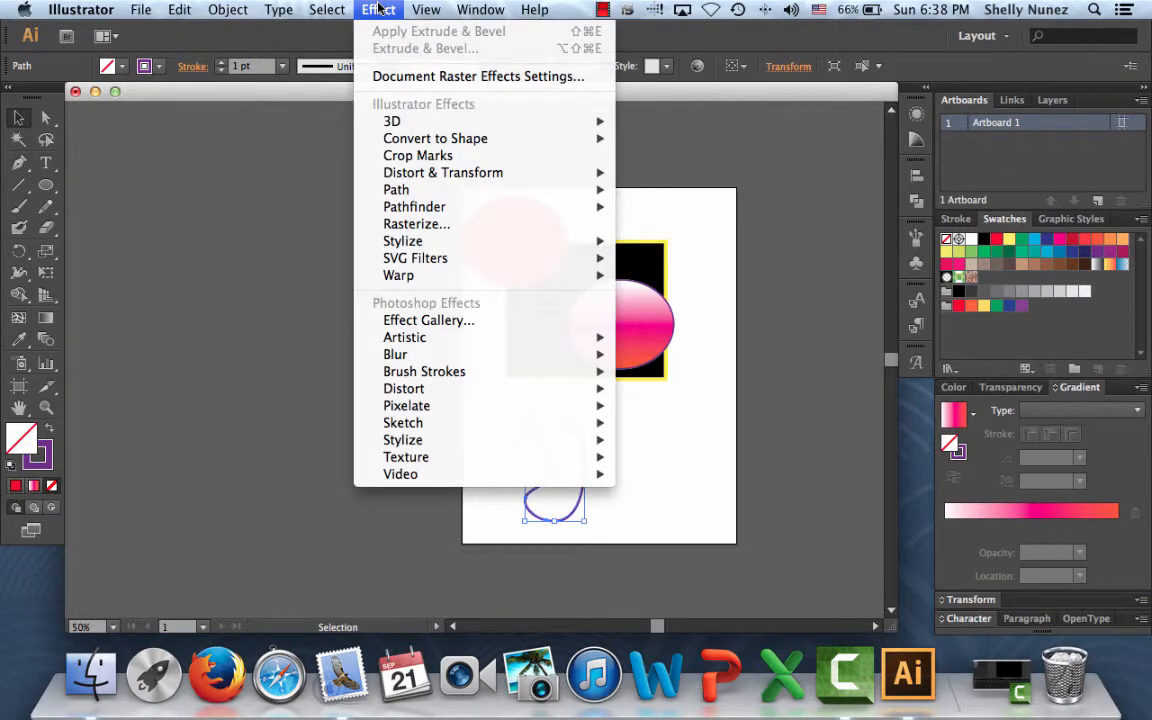
{"action": "mouse_move", "coordinate": [400, 121]}
{"action": "left_click", "coordinate": [651, 140]}
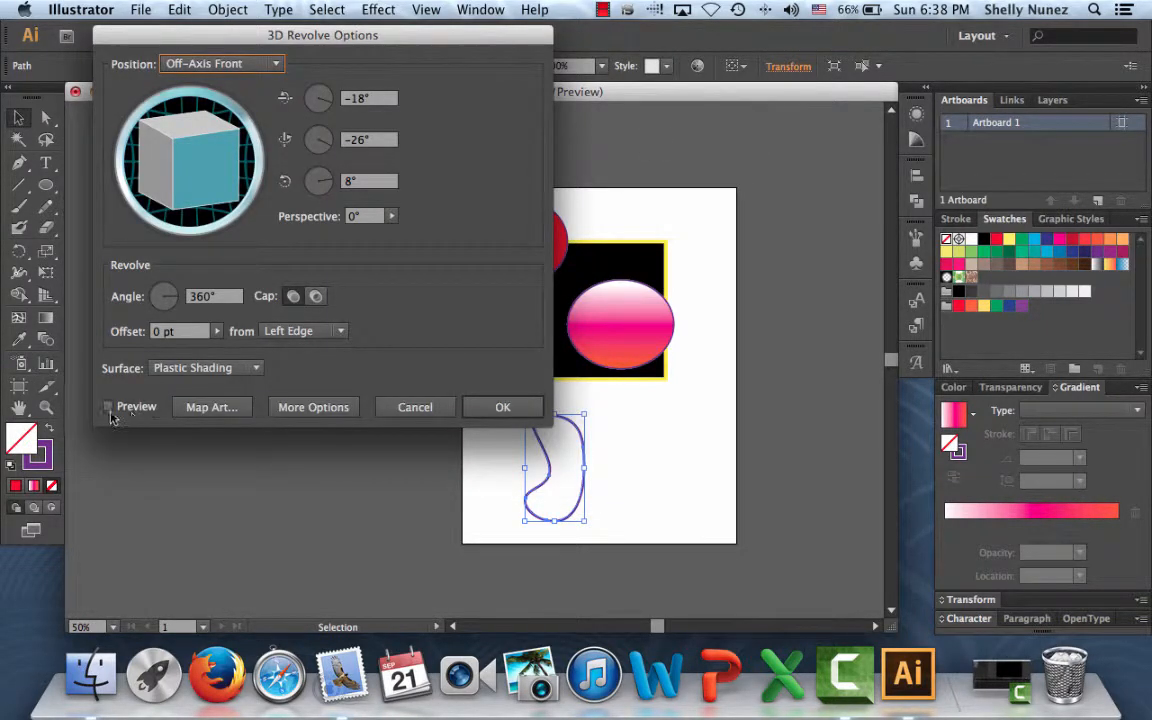
{"action": "left_click", "coordinate": [107, 408]}
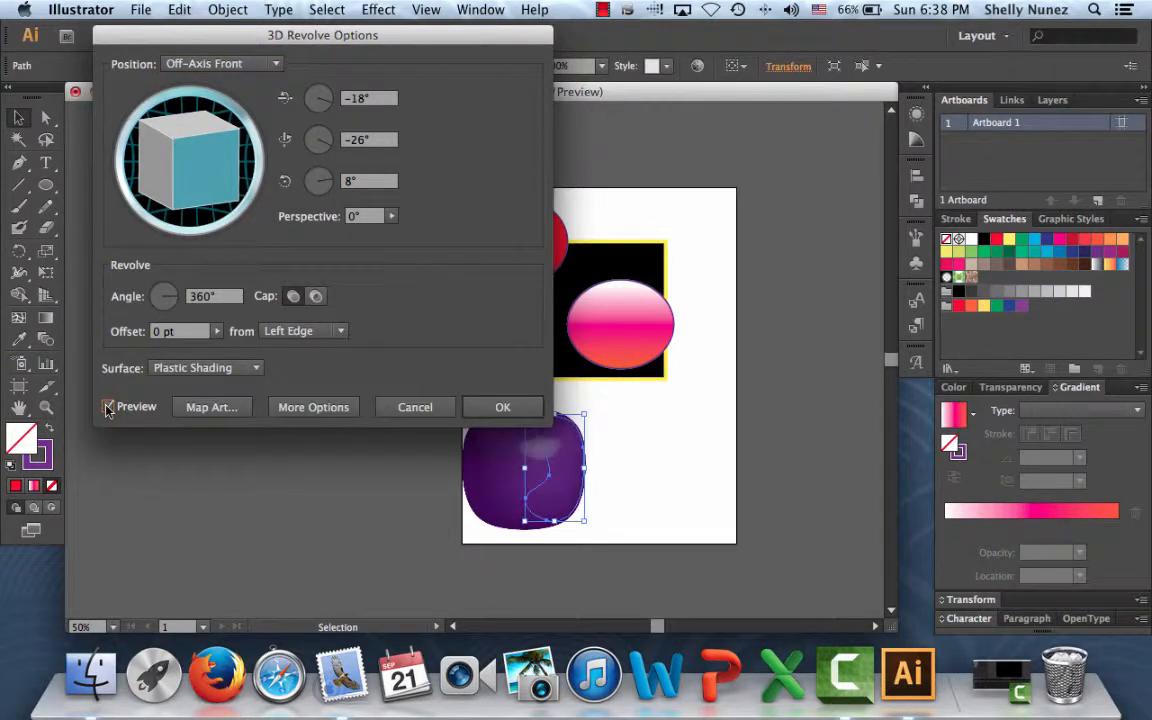
{"action": "left_click_drag", "start_coordinate": [469, 38], "coordinate": [376, 33]}
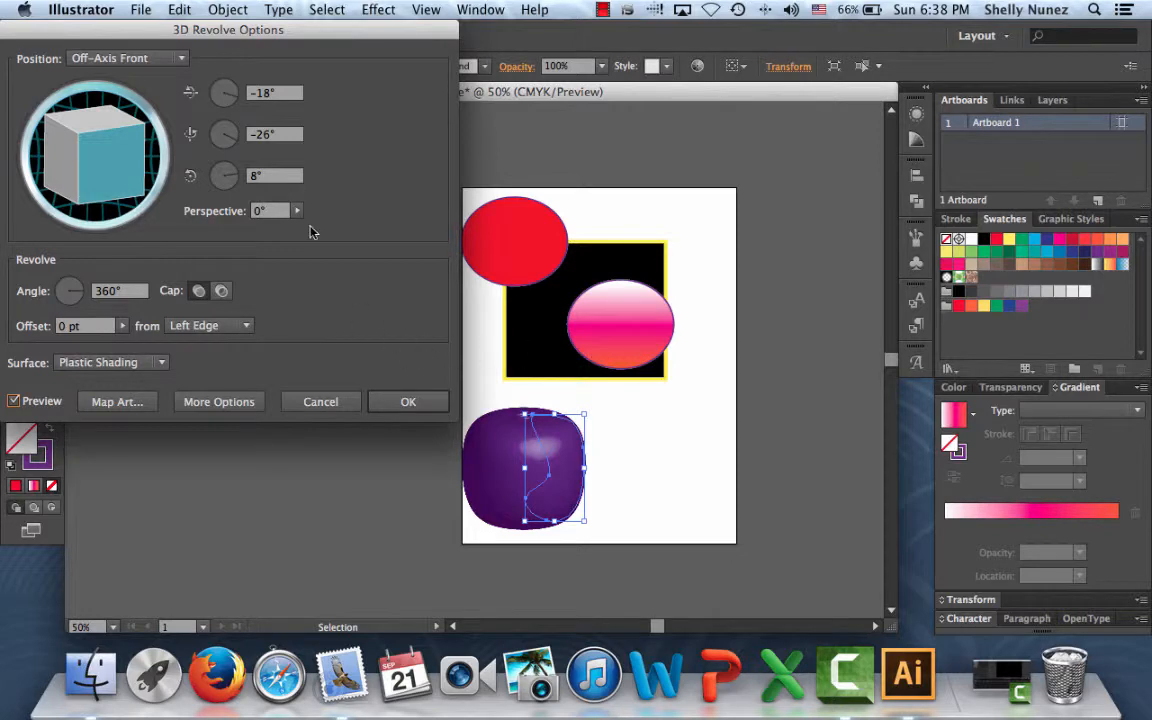
Step: Rotate the revolved shape to a custom orientation of -58°, 8° and -14°, and apply the 3D effect
{"action": "left_click_drag", "start_coordinate": [129, 175], "coordinate": [88, 144]}
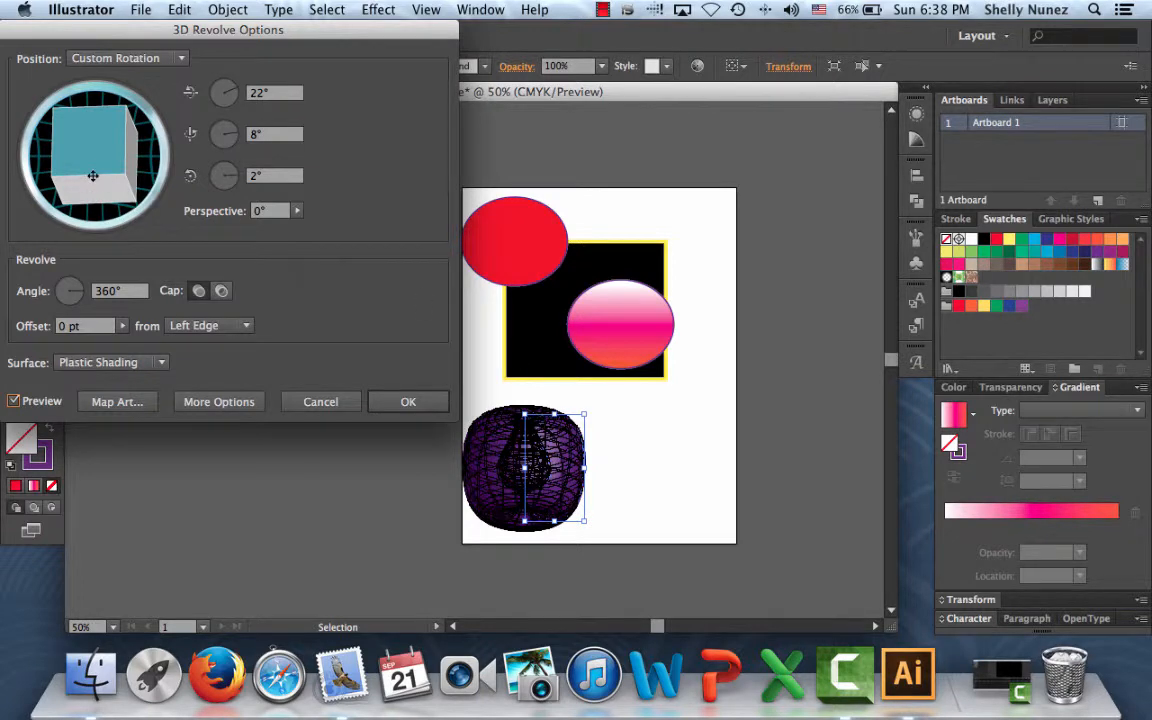
{"action": "left_click", "coordinate": [98, 152]}
{"action": "left_click_drag", "start_coordinate": [98, 152], "coordinate": [91, 188]}
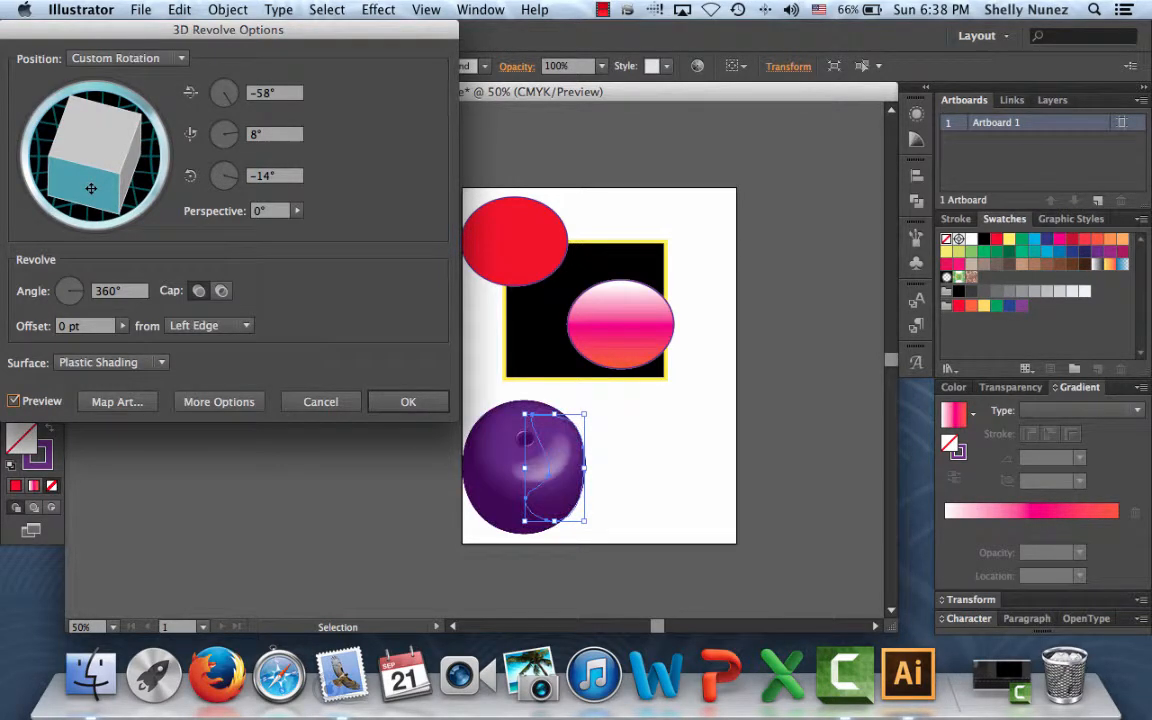
{"action": "left_click", "coordinate": [398, 406]}
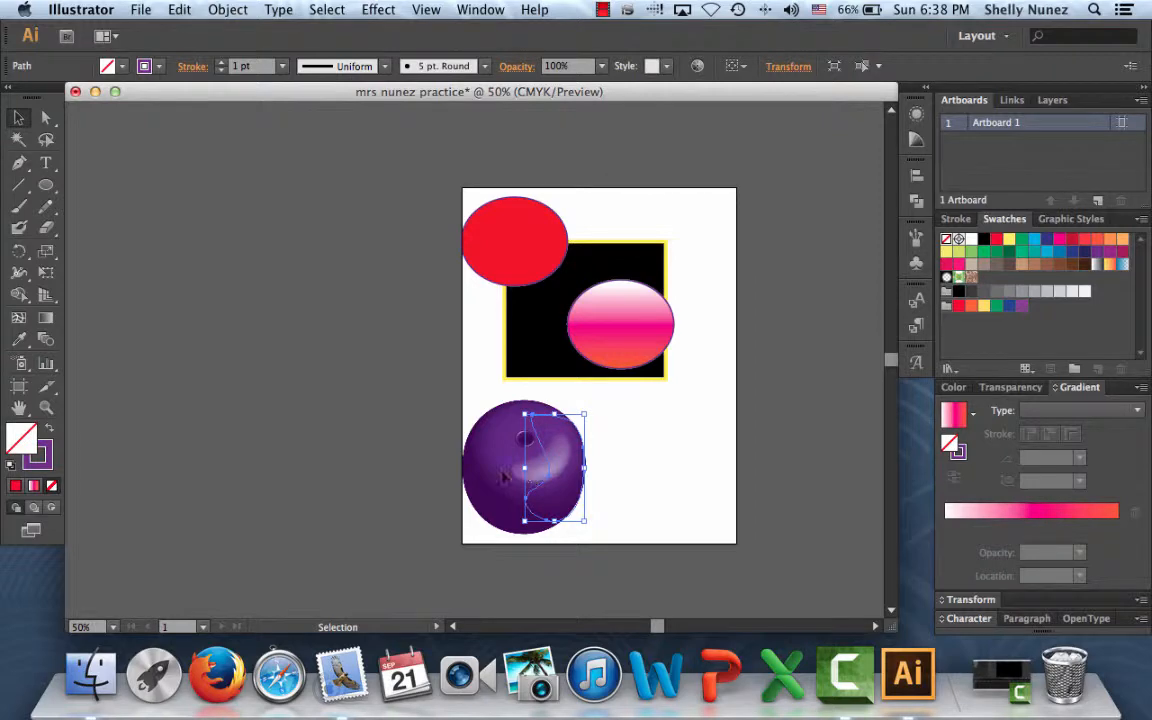
Step: Shrink the purple 3D shape and place it over the rectangle's lower-left corner
{"action": "left_click_drag", "start_coordinate": [502, 472], "coordinate": [584, 478]}
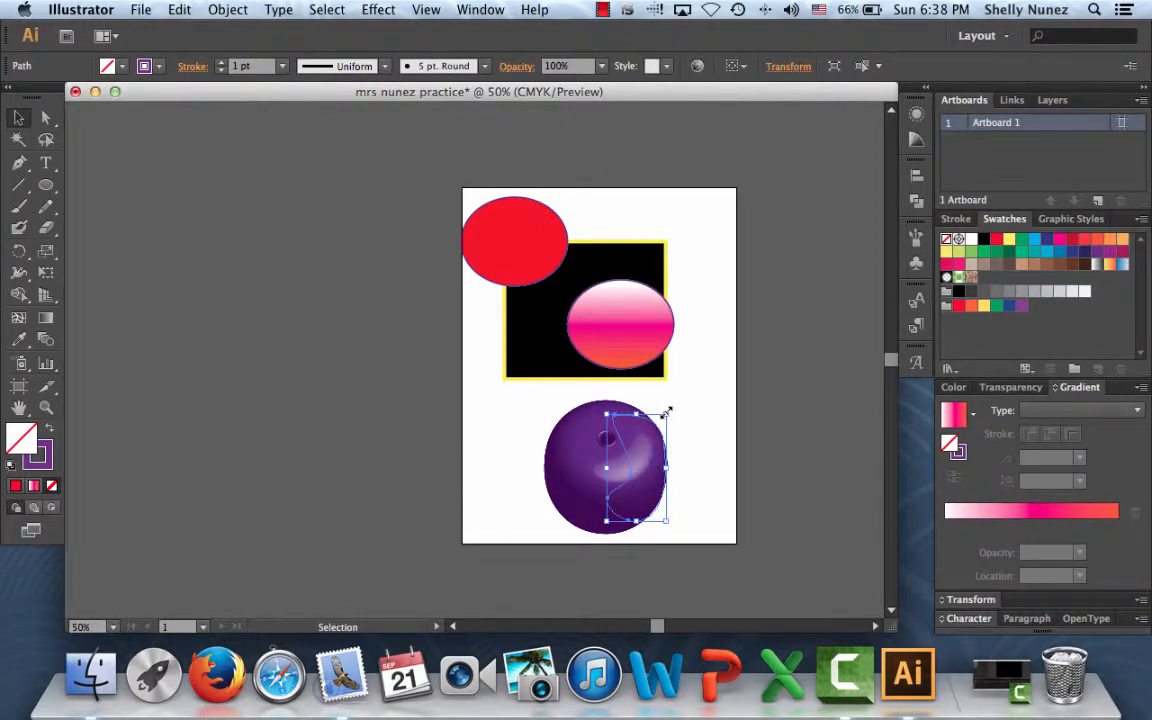
{"action": "left_click_drag", "start_coordinate": [667, 411], "coordinate": [549, 421]}
{"action": "left_click", "coordinate": [650, 455]}
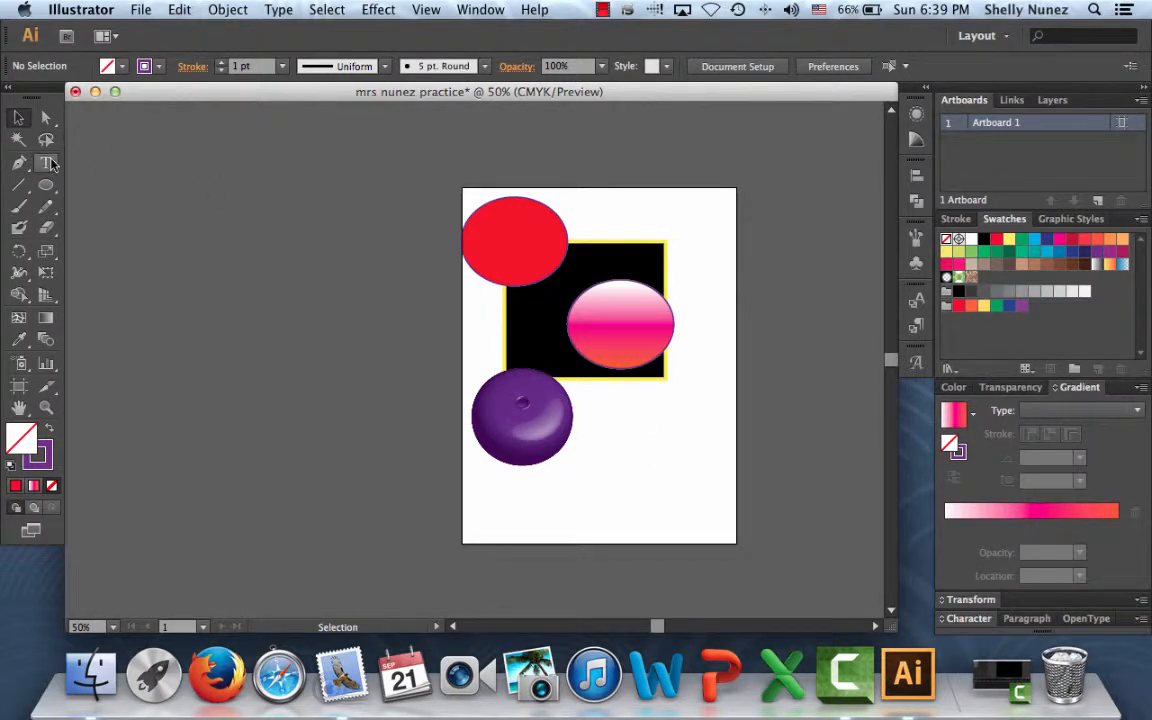
Step: Add a line of text with the teacher's title and surname below the purple 3D shape
{"action": "left_click_drag", "start_coordinate": [52, 165], "coordinate": [99, 167]}
{"action": "left_click", "coordinate": [499, 484]}
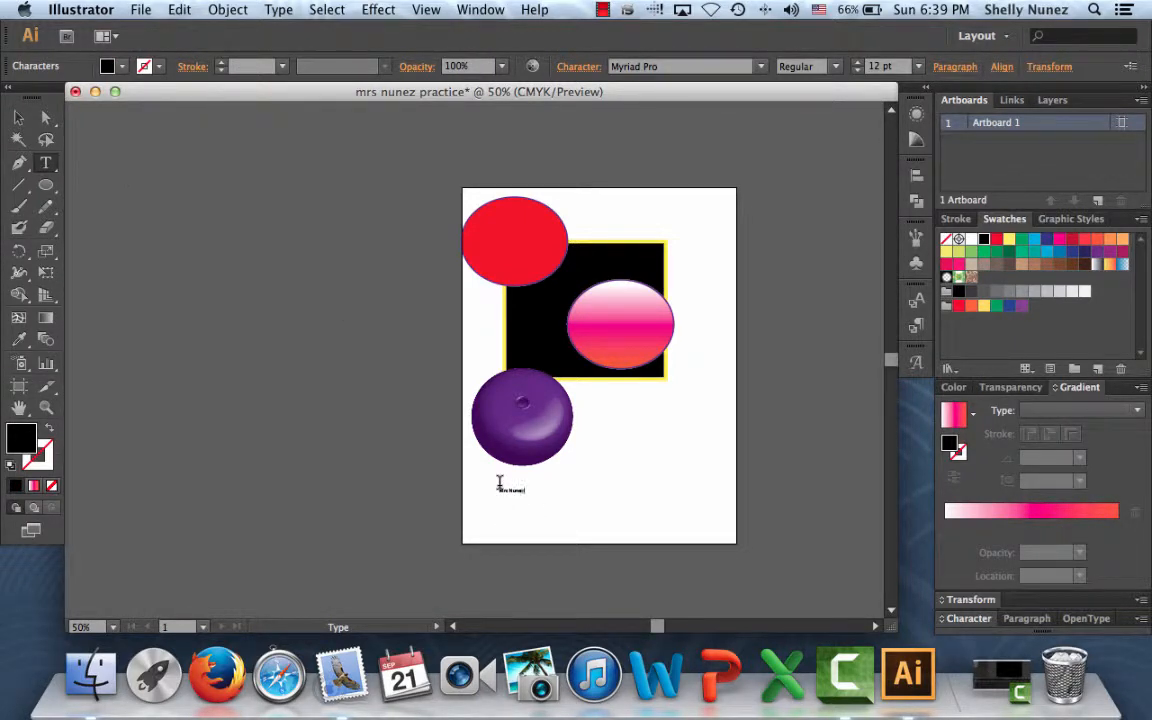
Step: Select all of the name text and step its font size up and down, ending at 52 pt
{"action": "key", "text": "super+a"}
{"action": "key", "text": "super+shift+period"}
{"action": "key", "text": "super+shift+period"}
{"action": "key", "text": "super+shift+period"}
{"action": "key", "text": "super+shift+period"}
{"action": "key", "text": "super+shift+period"}
{"action": "key", "text": "super+shift+period"}
{"action": "key", "text": "super+shift+period"}
{"action": "key", "text": "super+shift+period"}
{"action": "key", "text": "super+shift+period"}
{"action": "key", "text": "super+shift+period"}
{"action": "key", "text": "super+shift+period"}
{"action": "key", "text": "super+shift+period"}
{"action": "key", "text": "super+shift+period"}
{"action": "key", "text": "super+shift+period"}
{"action": "key", "text": "super+shift+period"}
{"action": "key", "text": "super+shift+period"}
{"action": "key", "text": "super+shift+period"}
{"action": "key", "text": "super+shift+period"}
{"action": "key", "text": "super+shift+period"}
{"action": "key", "text": "super+shift+period"}
{"action": "key", "text": "super+shift+period"}
{"action": "key", "text": "super+shift+period"}
{"action": "key", "text": "super+shift+period"}
{"action": "key", "text": "super+shift+period"}
{"action": "key", "text": "super+shift+period"}
{"action": "key", "text": "super+shift+period"}
{"action": "key", "text": "super+shift+period"}
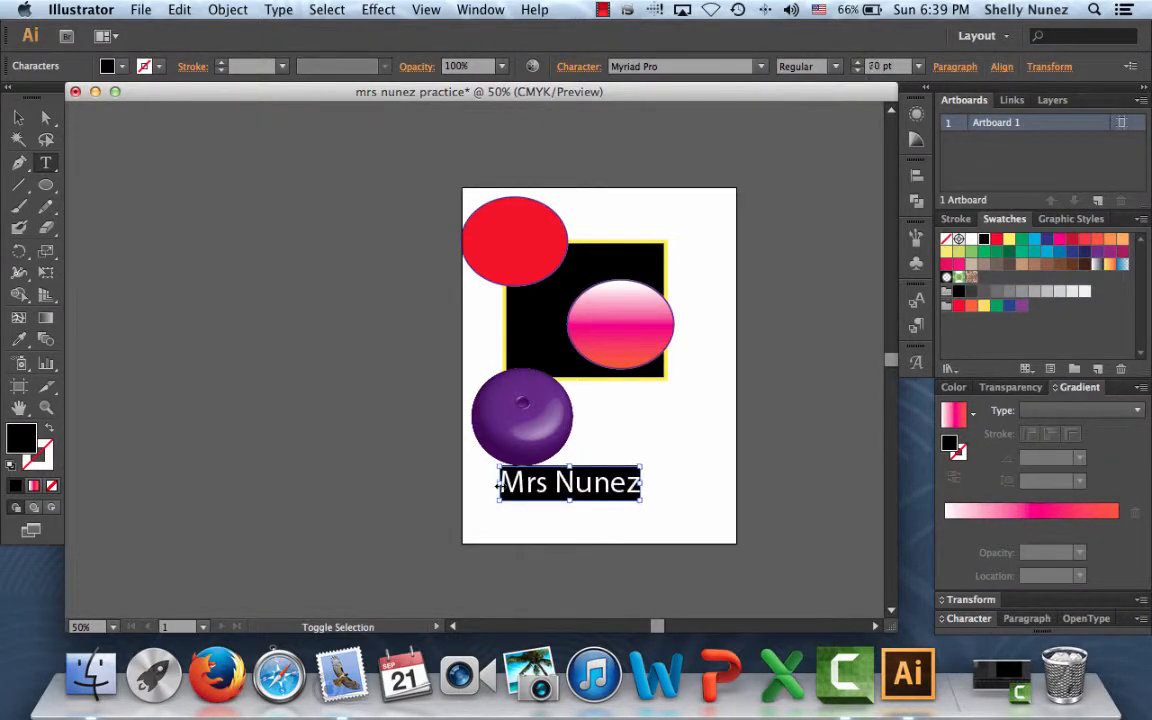
{"action": "key", "text": "super+shift+comma"}
{"action": "key", "text": "super+shift+comma"}
{"action": "key", "text": "super+shift+comma"}
{"action": "key", "text": "super+shift+comma"}
{"action": "key", "text": "super+shift+comma"}
{"action": "key", "text": "super+shift+comma"}
{"action": "key", "text": "super+shift+comma"}
{"action": "key", "text": "super+shift+comma"}
{"action": "key", "text": "super+shift+comma"}
{"action": "key", "text": "super+shift+comma"}
{"action": "key", "text": "super+shift+comma"}
{"action": "key", "text": "super+shift+comma"}
{"action": "key", "text": "super+shift+comma"}
{"action": "key", "text": "super+shift+comma"}
{"action": "key", "text": "super+shift+comma"}
{"action": "key", "text": "super+shift+comma"}
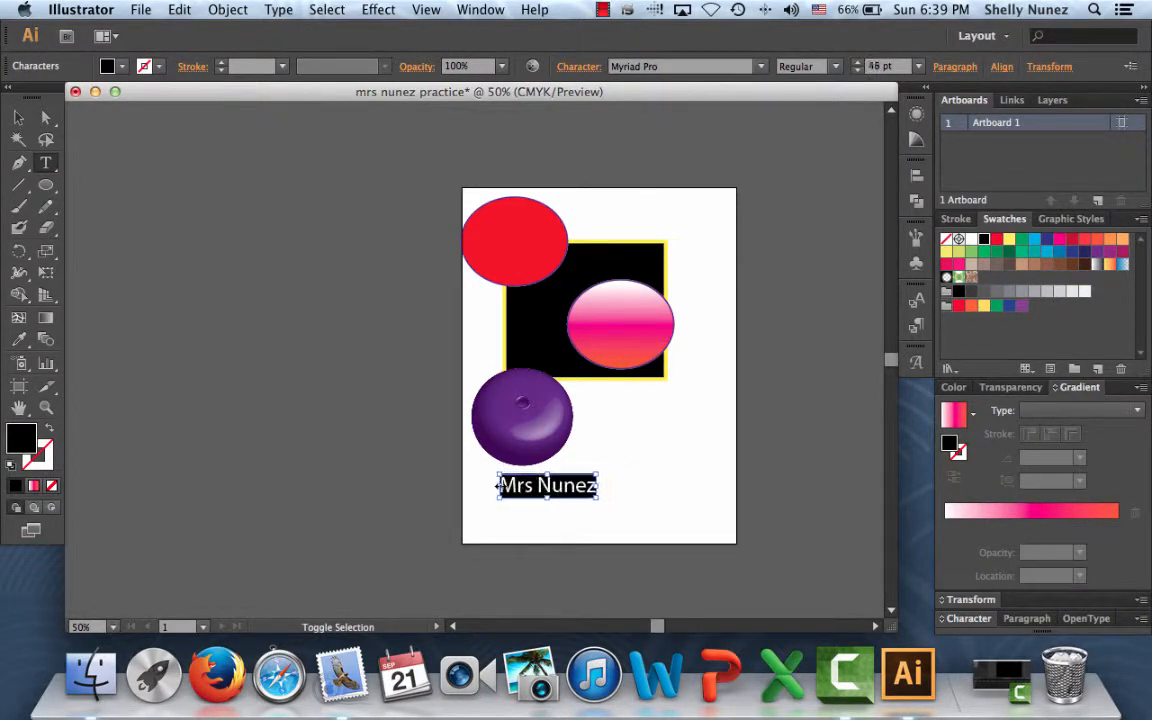
{"action": "key", "text": "super+shift+period"}
{"action": "key", "text": "super+shift+period"}
{"action": "key", "text": "super+shift+period"}
{"action": "key", "text": "super+shift+period"}
{"action": "key", "text": "super+shift+period"}
{"action": "key", "text": "super+shift+period"}
{"action": "key", "text": "super+shift+period"}
{"action": "key", "text": "super+shift+period"}
{"action": "key", "text": "super+shift+period"}
{"action": "key", "text": "super+shift+period"}
{"action": "key", "text": "super+shift+period"}
{"action": "key", "text": "super+shift+period"}
{"action": "key", "text": "super+shift+period"}
{"action": "key", "text": "super+shift+period"}
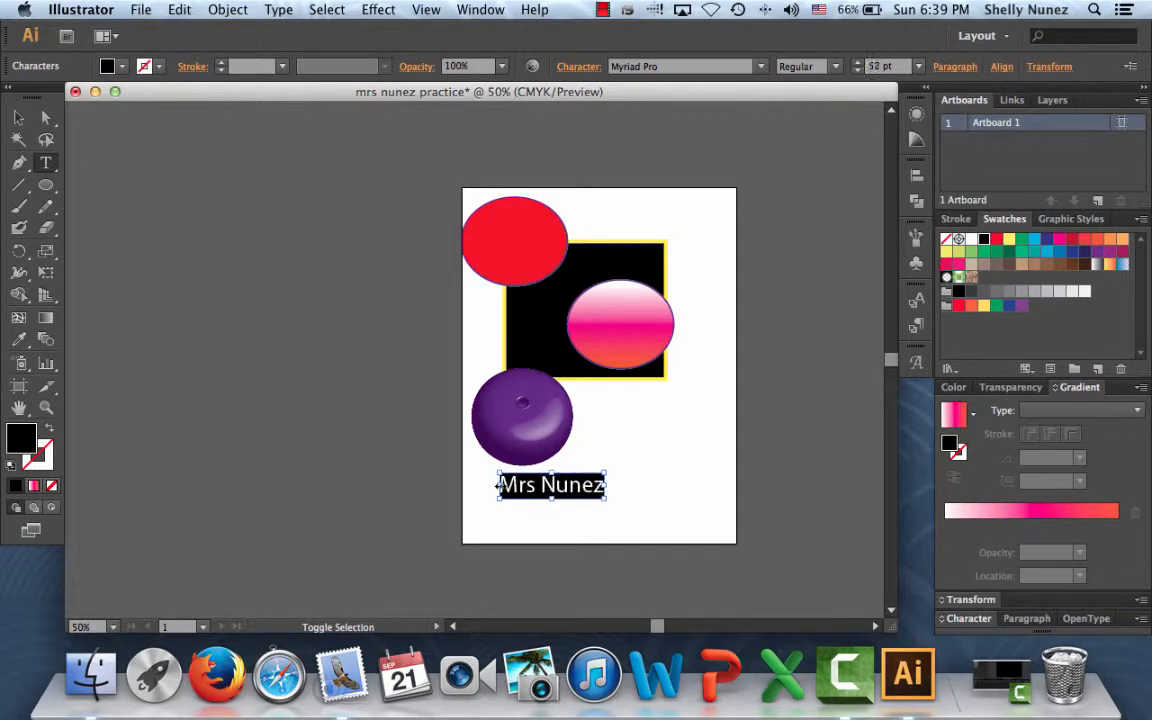
Step: Set the selected name text to 48 pt in the Cooper Black font
{"action": "left_click", "coordinate": [918, 67]}
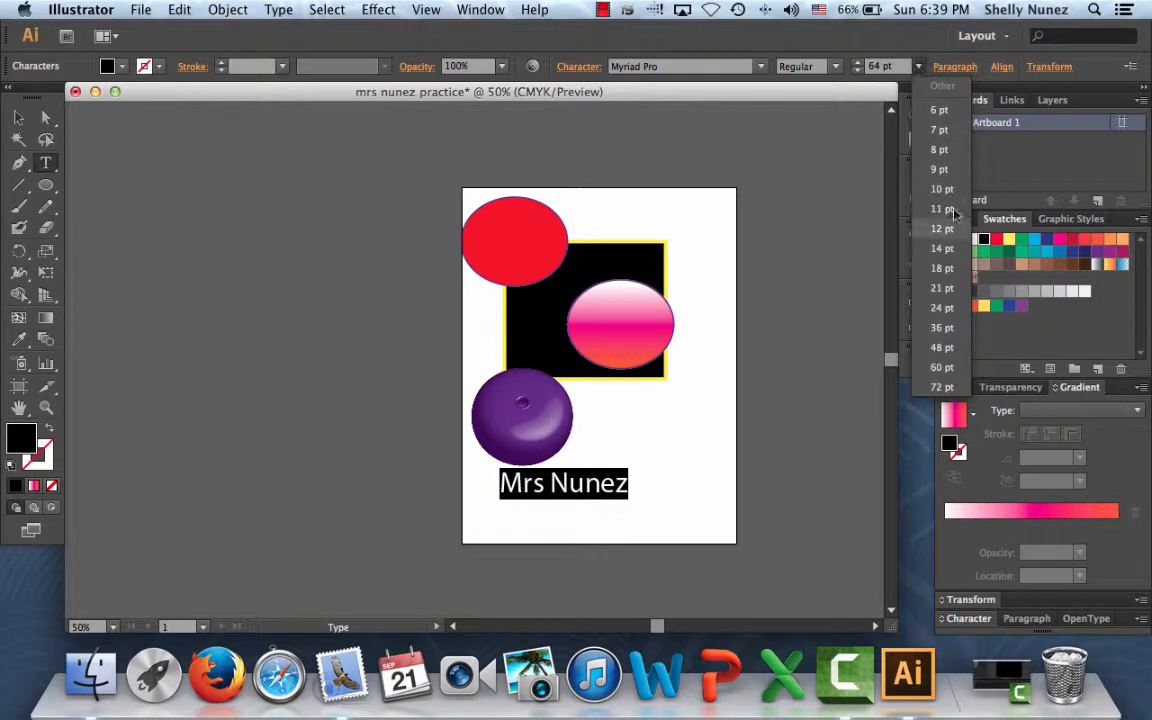
{"action": "left_click", "coordinate": [966, 348]}
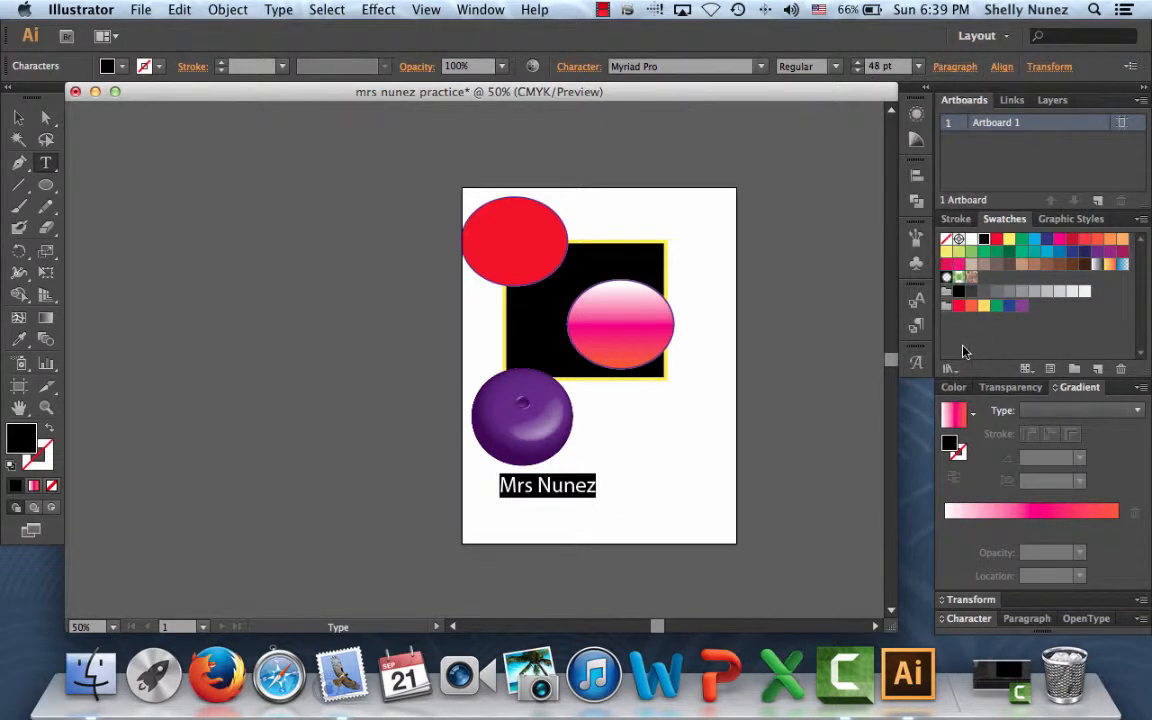
{"action": "left_click", "coordinate": [760, 66]}
{"action": "scroll", "coordinate": [710, 275], "scroll_direction": "up", "scroll_amount": 10}
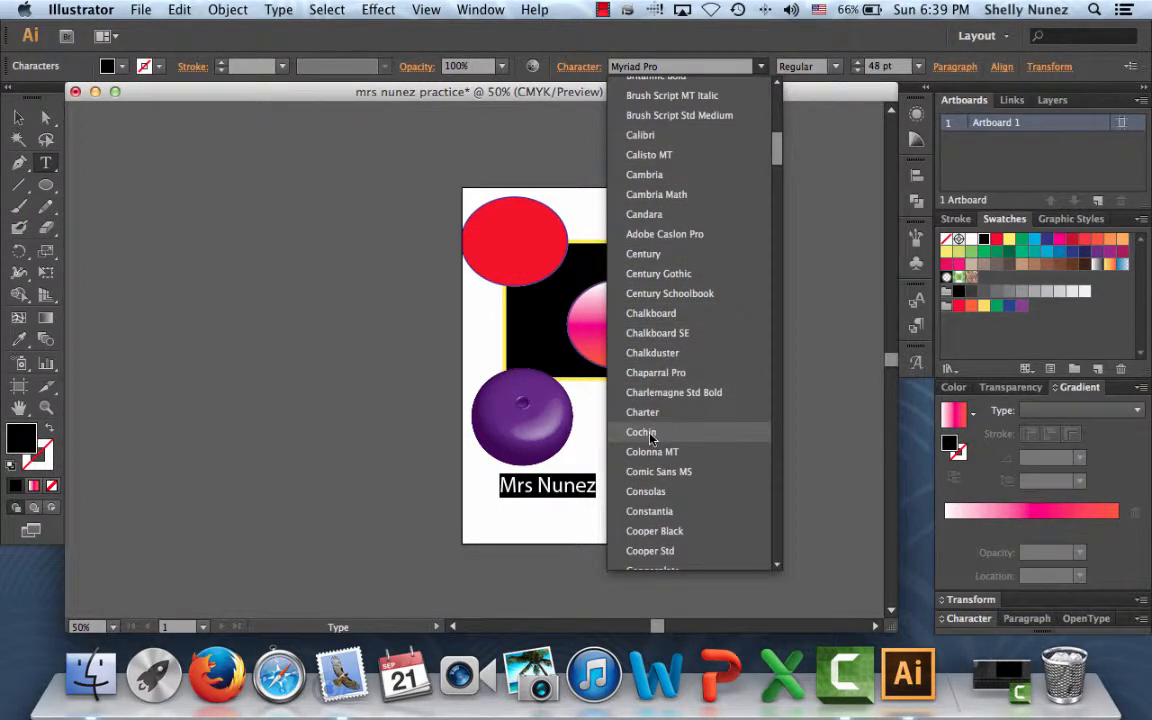
{"action": "left_click", "coordinate": [675, 535]}
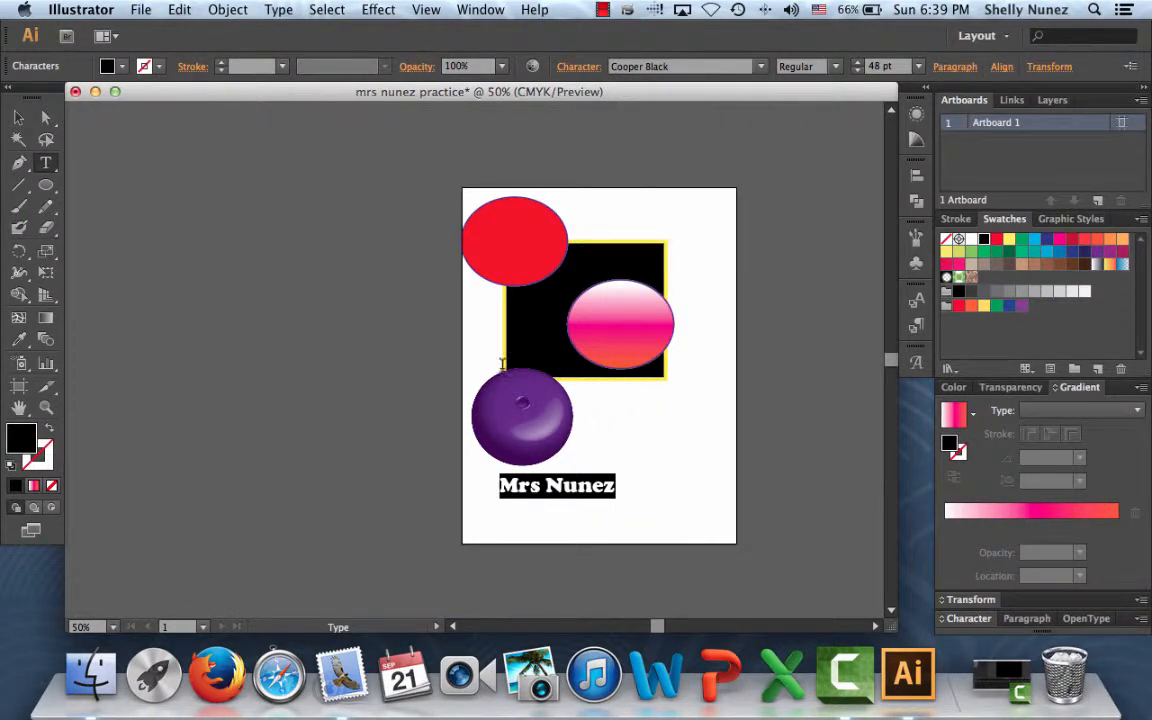
Step: Stretch the name text taller and wider with the Selection tool until it overlaps the base of the purple 3D shape
{"action": "left_click", "coordinate": [21, 120]}
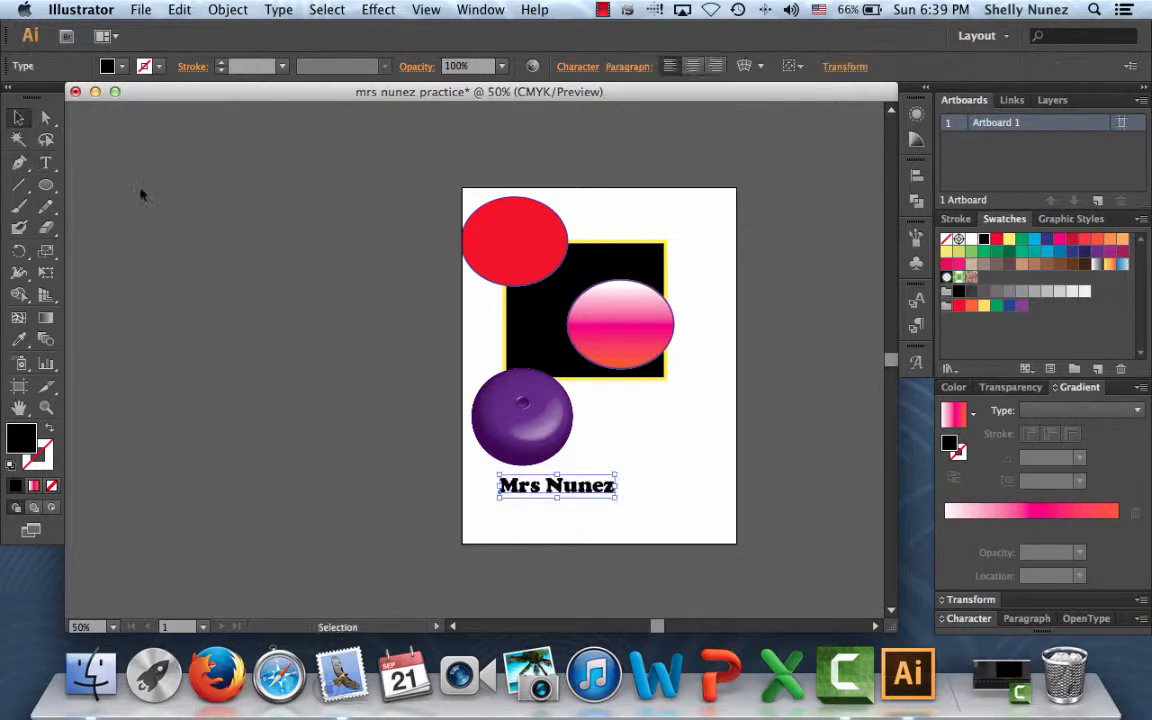
{"action": "left_click_drag", "start_coordinate": [557, 497], "coordinate": [557, 521]}
{"action": "left_click_drag", "start_coordinate": [616, 473], "coordinate": [685, 447]}
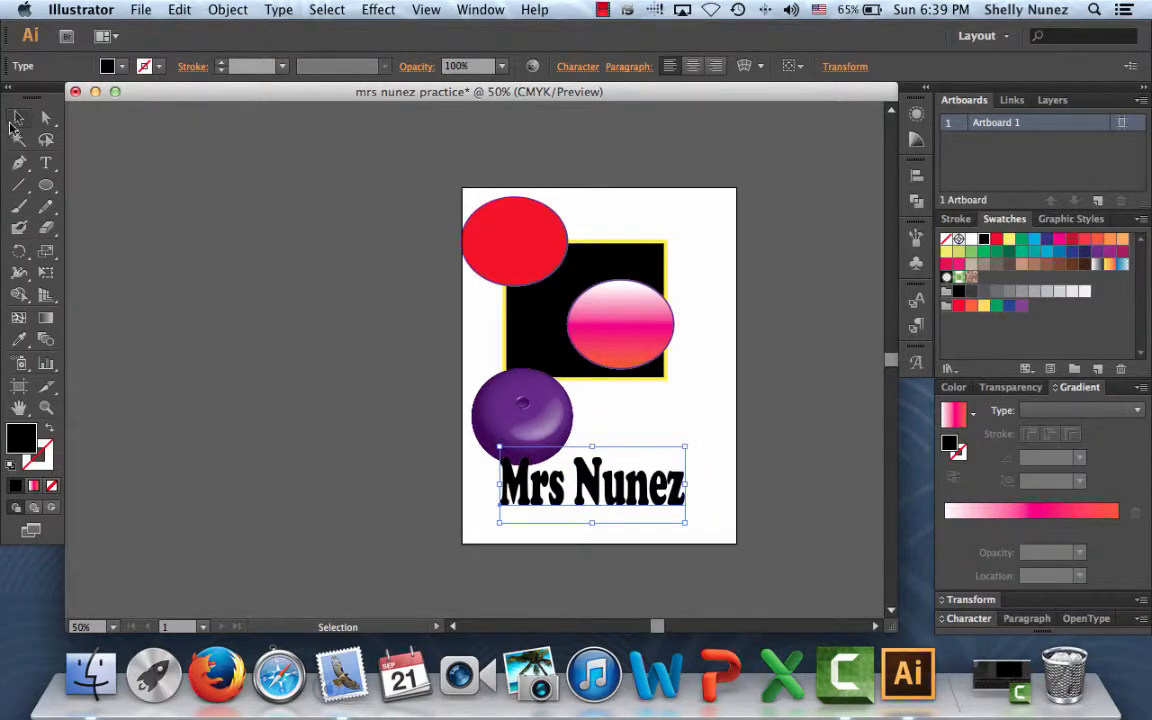
{"action": "left_click", "coordinate": [686, 450]}
{"action": "left_click", "coordinate": [628, 490]}
Step: Give the name text a yellow-green stroke, then swap fill and stroke for yellow-green letters with a black outline
{"action": "left_click", "coordinate": [40, 458]}
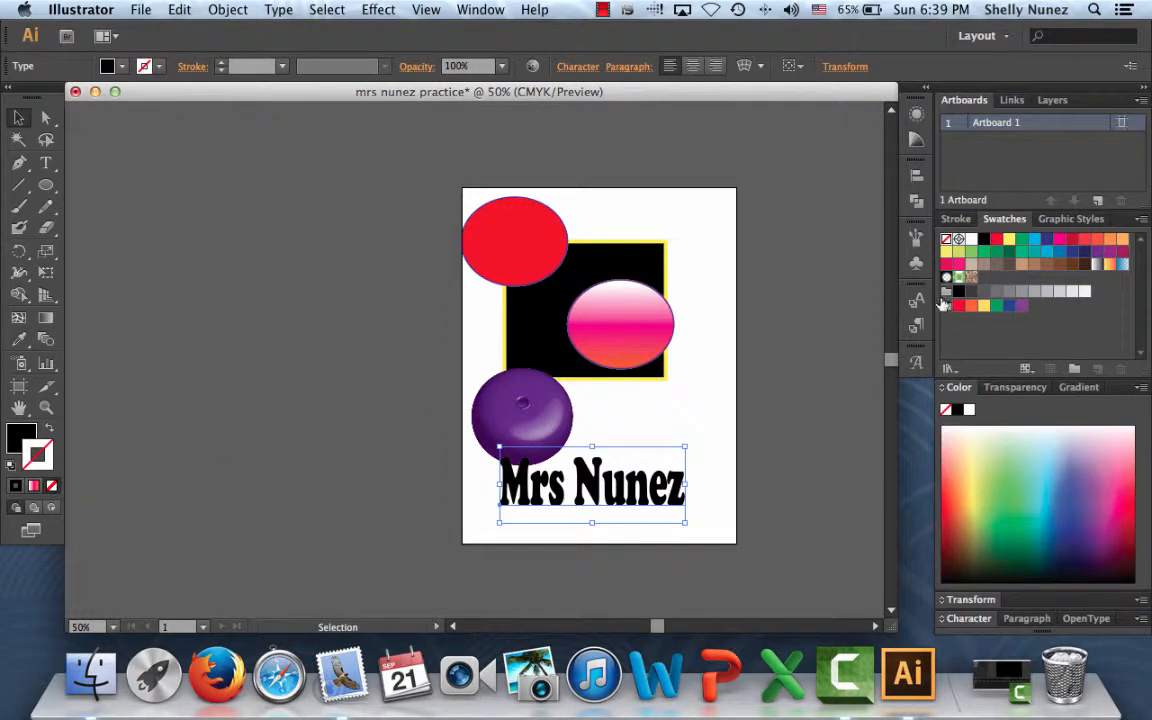
{"action": "left_click", "coordinate": [959, 251]}
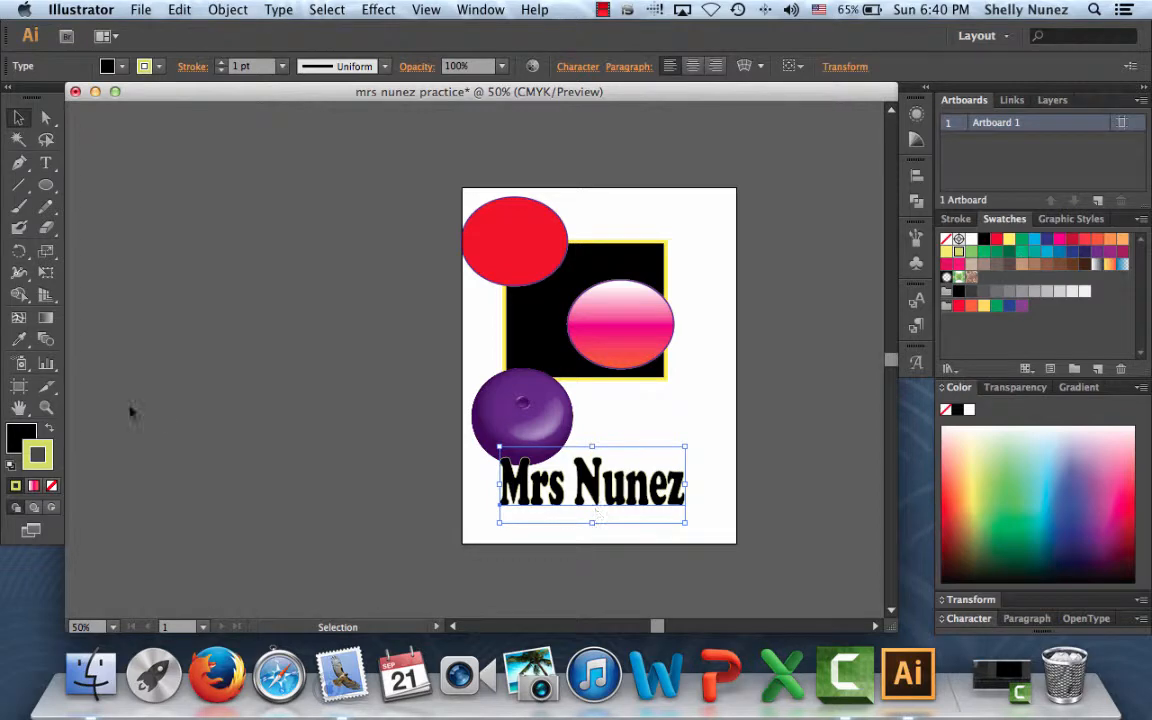
{"action": "left_click", "coordinate": [50, 433]}
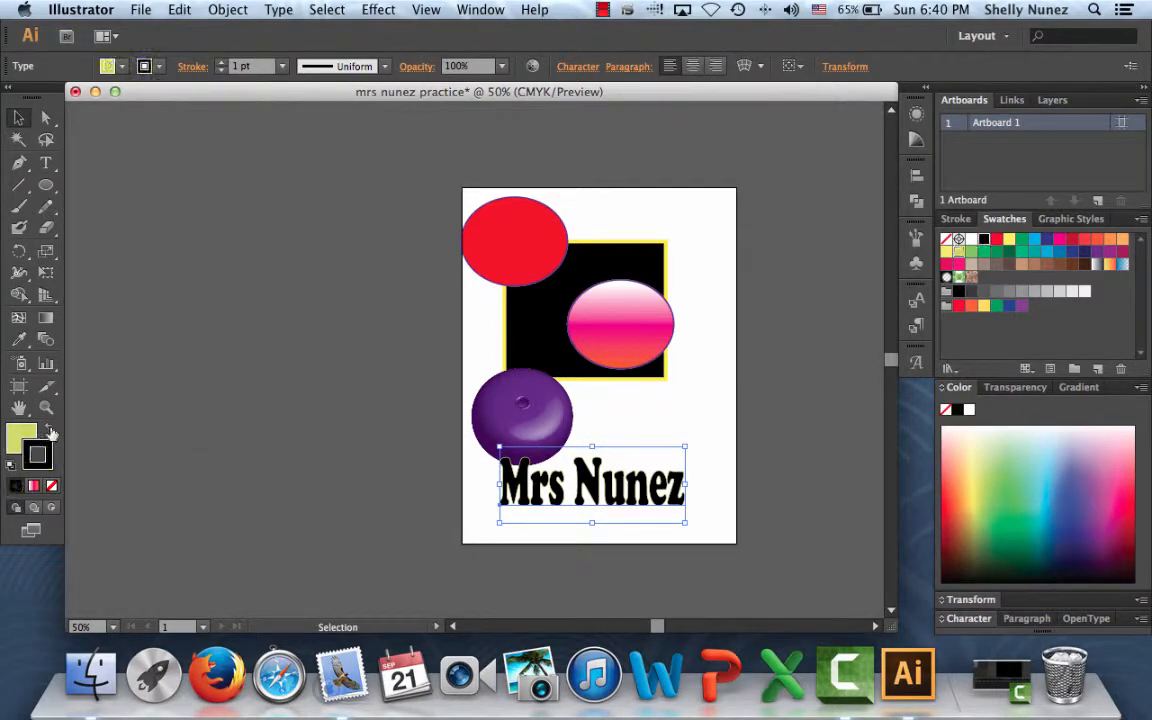
Step: Move the name text up beside the purple 3D shape, overlapping its right edge, and deselect it
{"action": "left_click", "coordinate": [627, 428]}
{"action": "left_click_drag", "start_coordinate": [613, 503], "coordinate": [655, 428]}
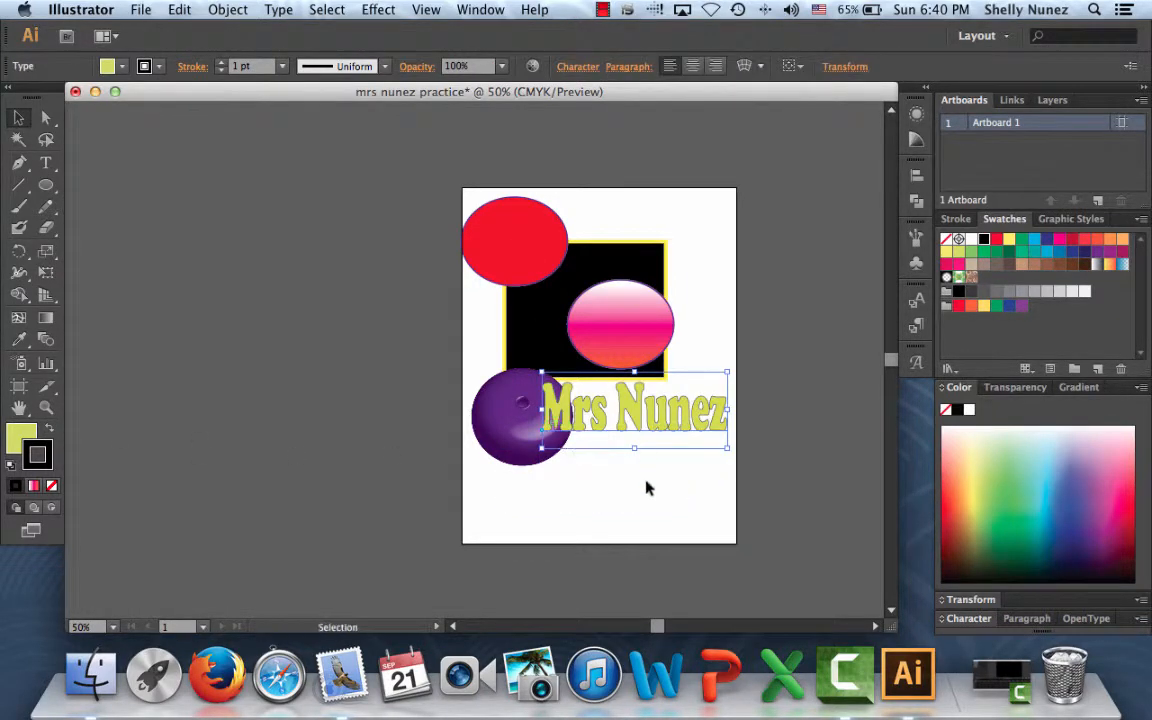
{"action": "left_click", "coordinate": [649, 495]}
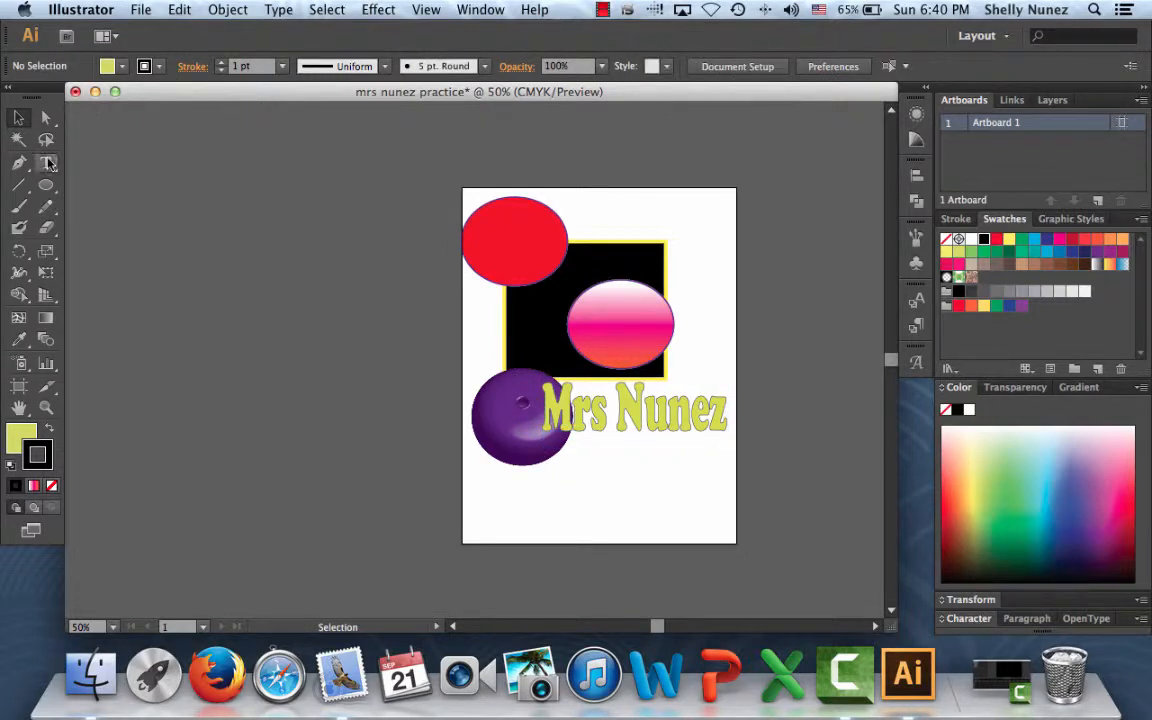
Step: Paint a wavy line below the name text and add type along it with the teacher's title and surname followed by "Loves this class"
{"action": "left_click", "coordinate": [18, 206]}
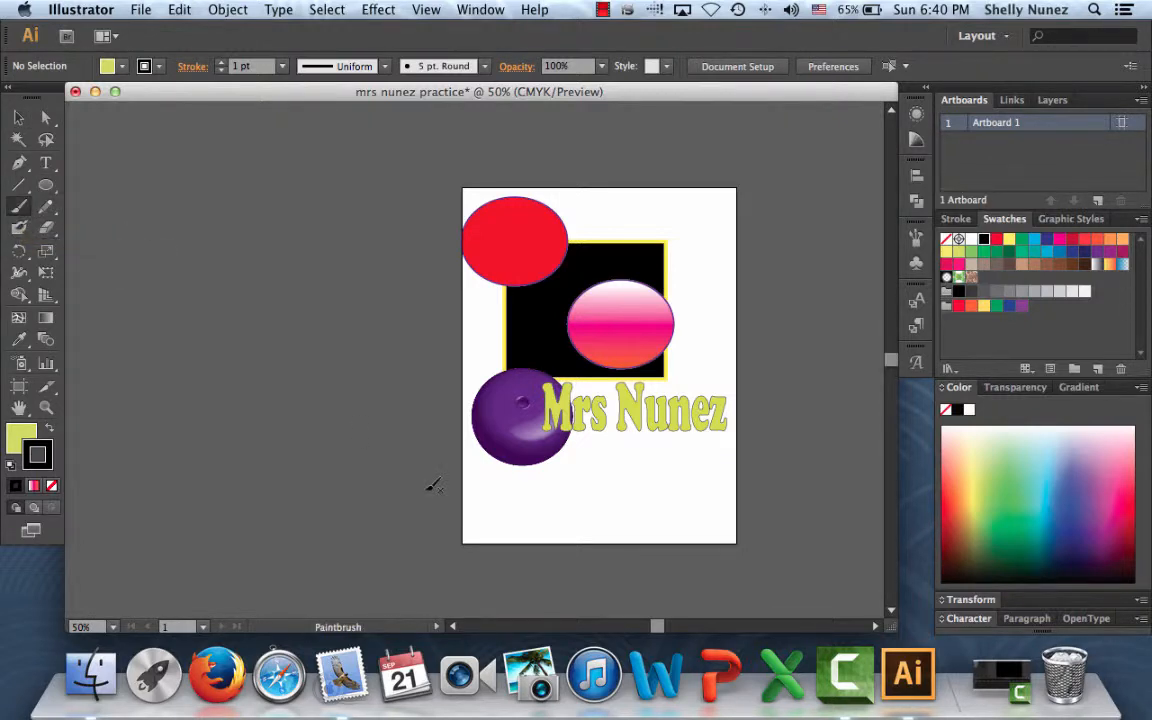
{"action": "mouse_move", "coordinate": [488, 505]}
{"action": "left_mouse_down"}
{"action": "mouse_move", "coordinate": [537, 469]}
{"action": "mouse_move", "coordinate": [654, 483]}
{"action": "mouse_move", "coordinate": [715, 428]}
{"action": "left_mouse_up"}
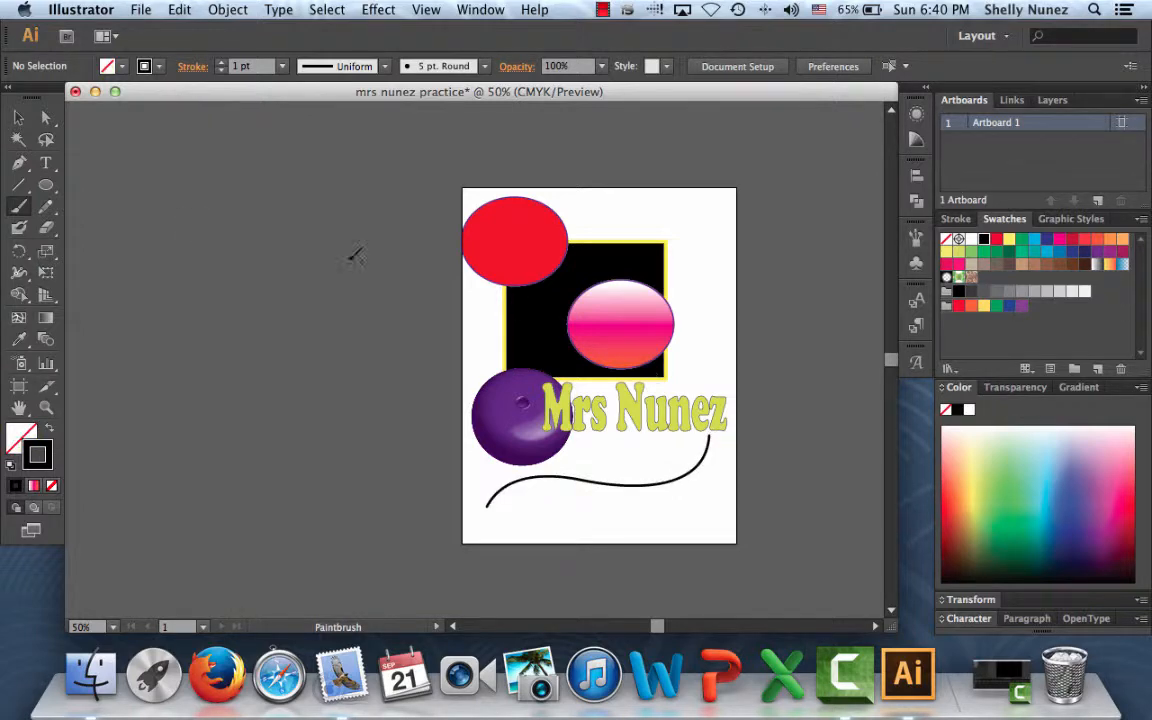
{"action": "left_click", "coordinate": [46, 162]}
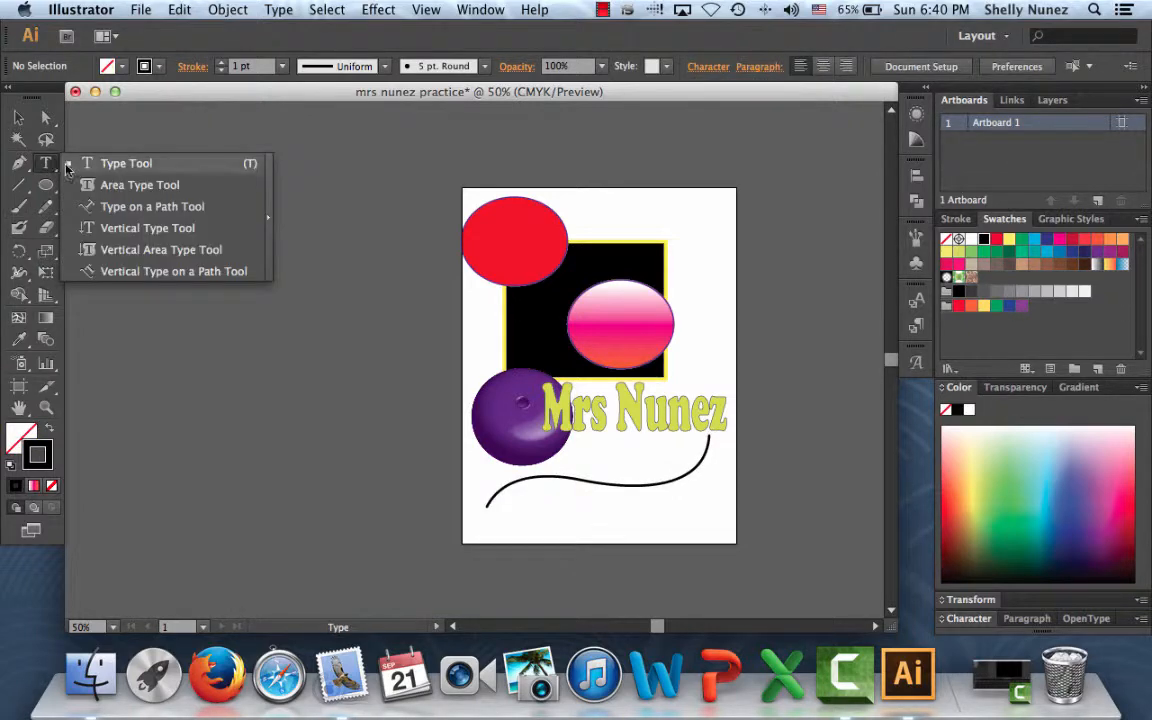
{"action": "left_click", "coordinate": [105, 207]}
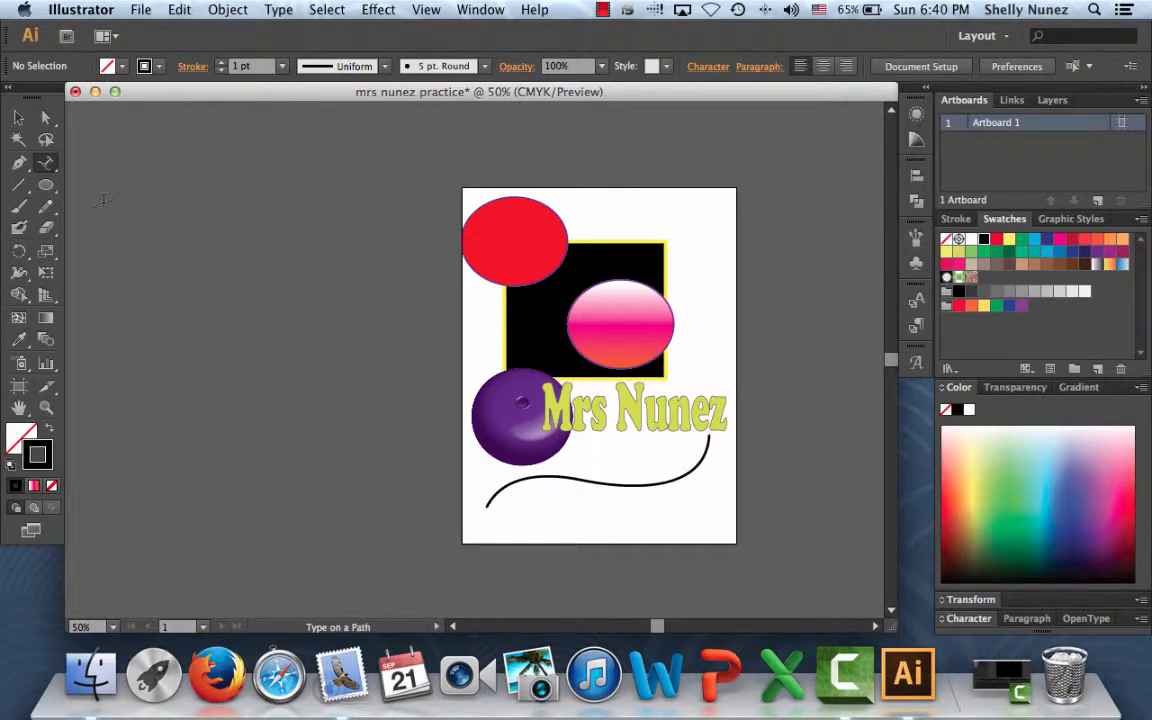
{"action": "left_click", "coordinate": [494, 489]}
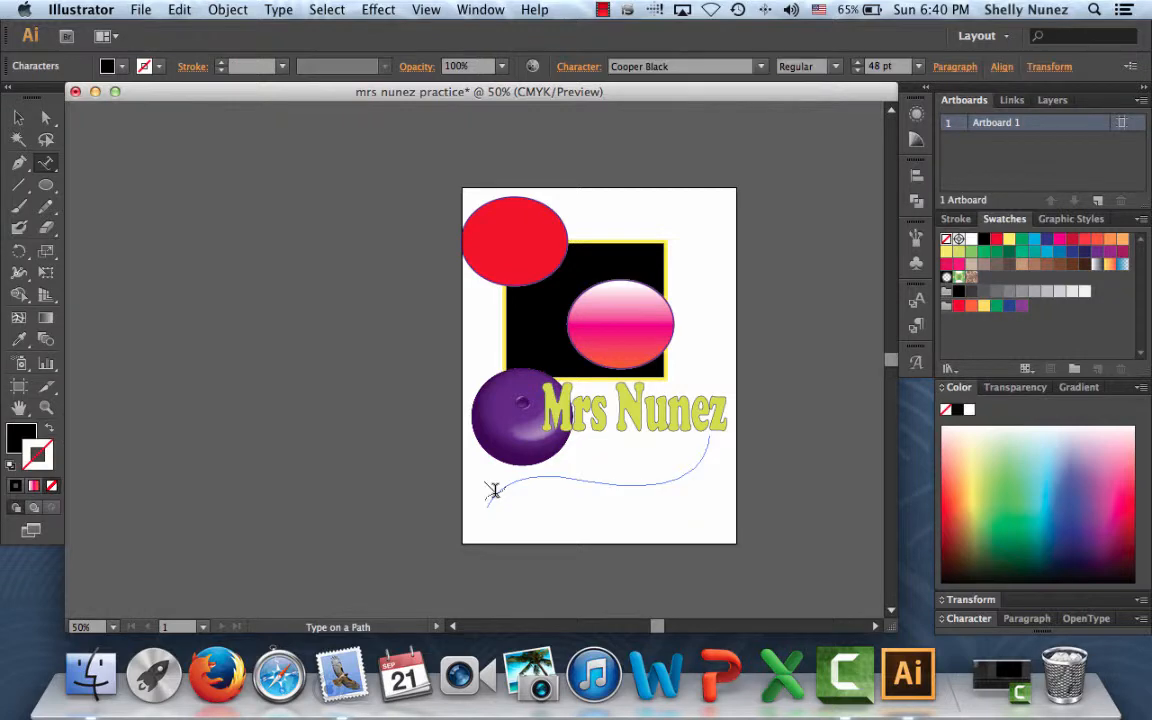
{"action": "type", "text": "Mrs Nunez"}
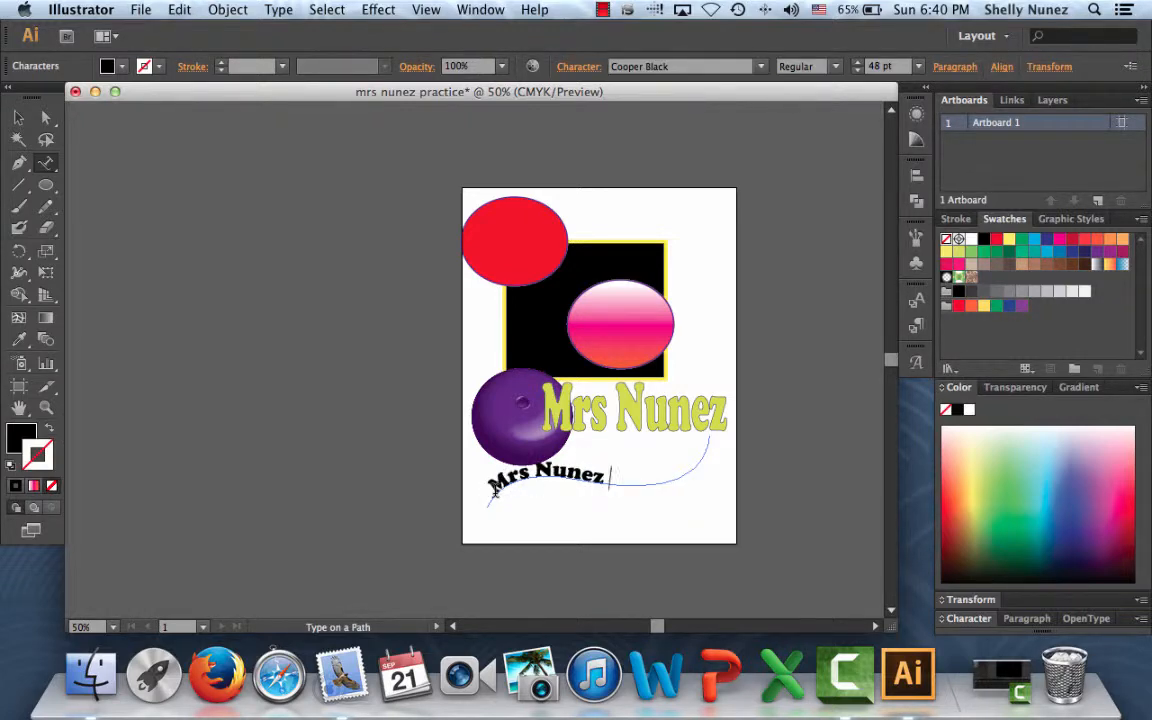
{"action": "type", "text": " Loves this"}
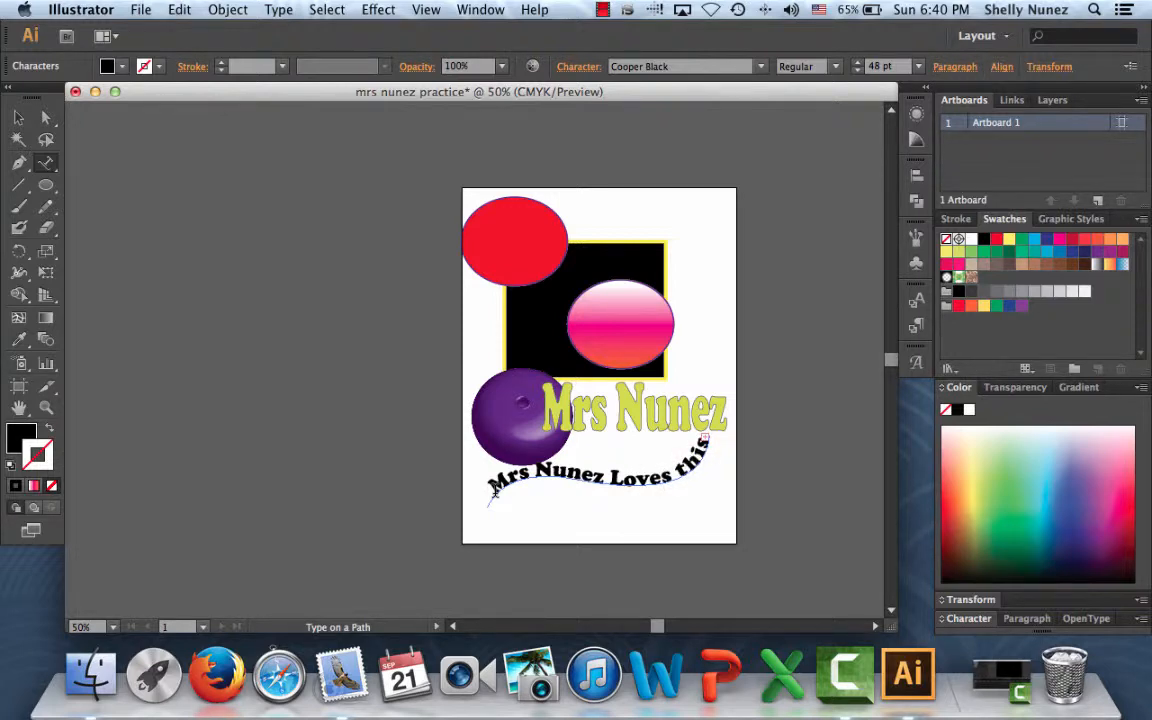
{"action": "key", "text": "Escape"}
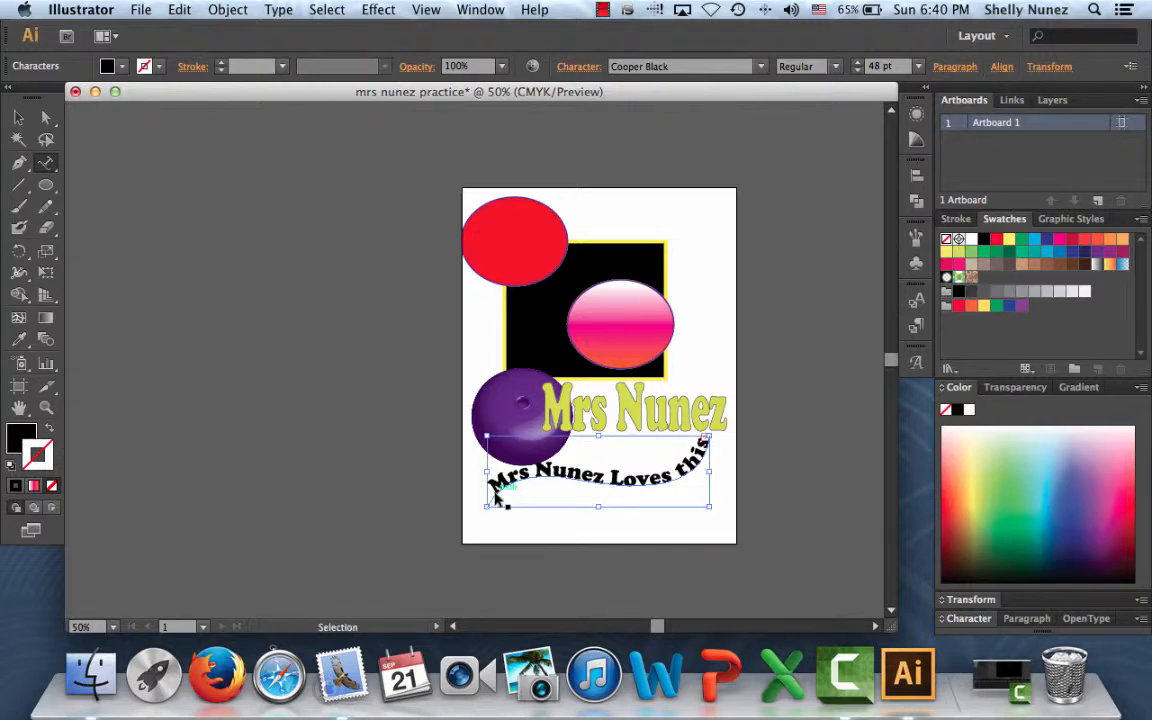
Step: Set all of the curved text to 36 pt and move it slightly down the page
{"action": "triple_click", "coordinate": [497, 500]}
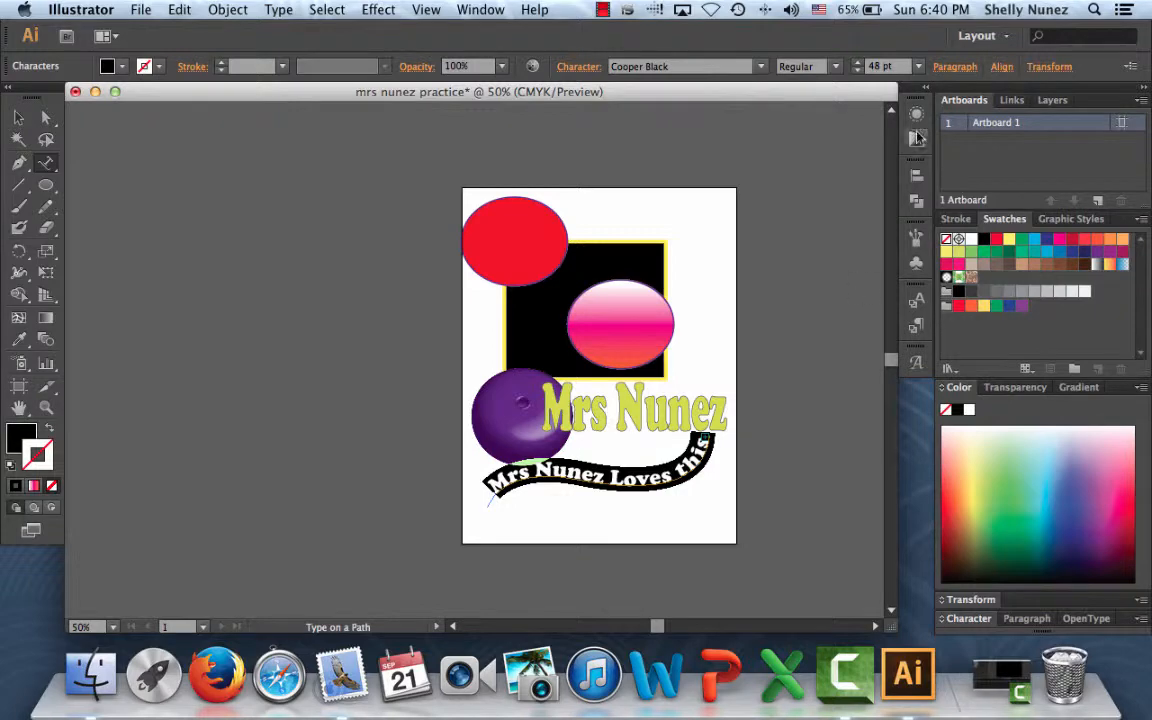
{"action": "left_click", "coordinate": [920, 67]}
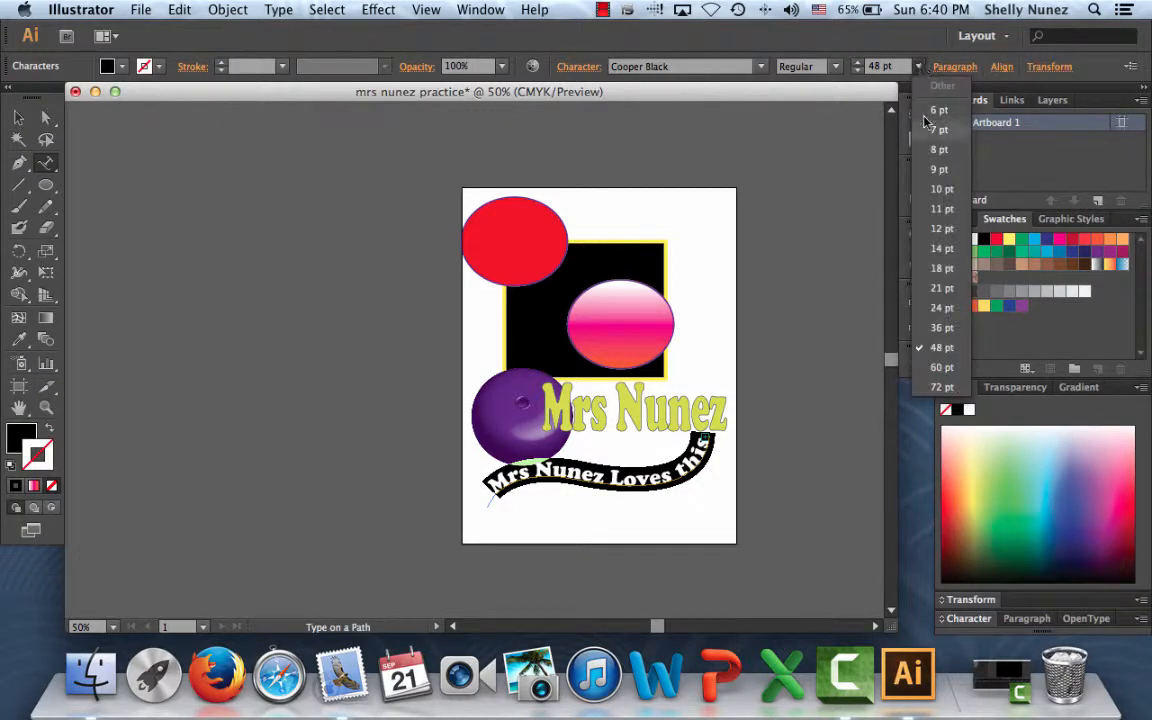
{"action": "left_click", "coordinate": [941, 328]}
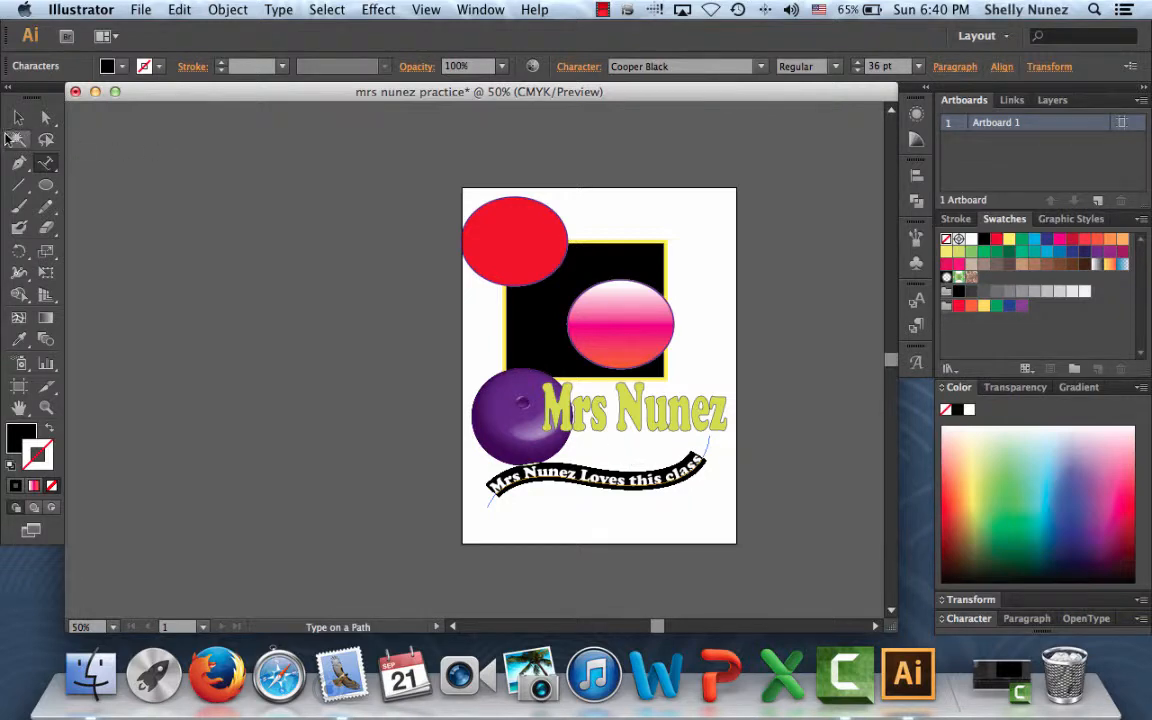
{"action": "left_click", "coordinate": [18, 120]}
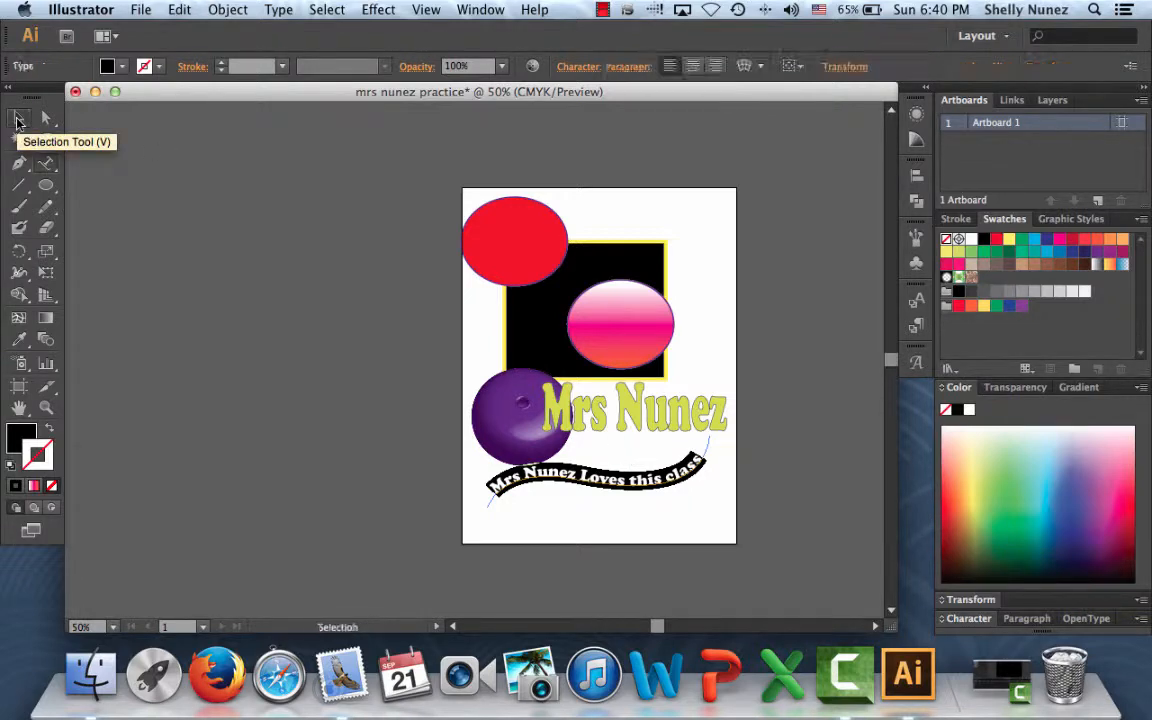
{"action": "left_click", "coordinate": [677, 260]}
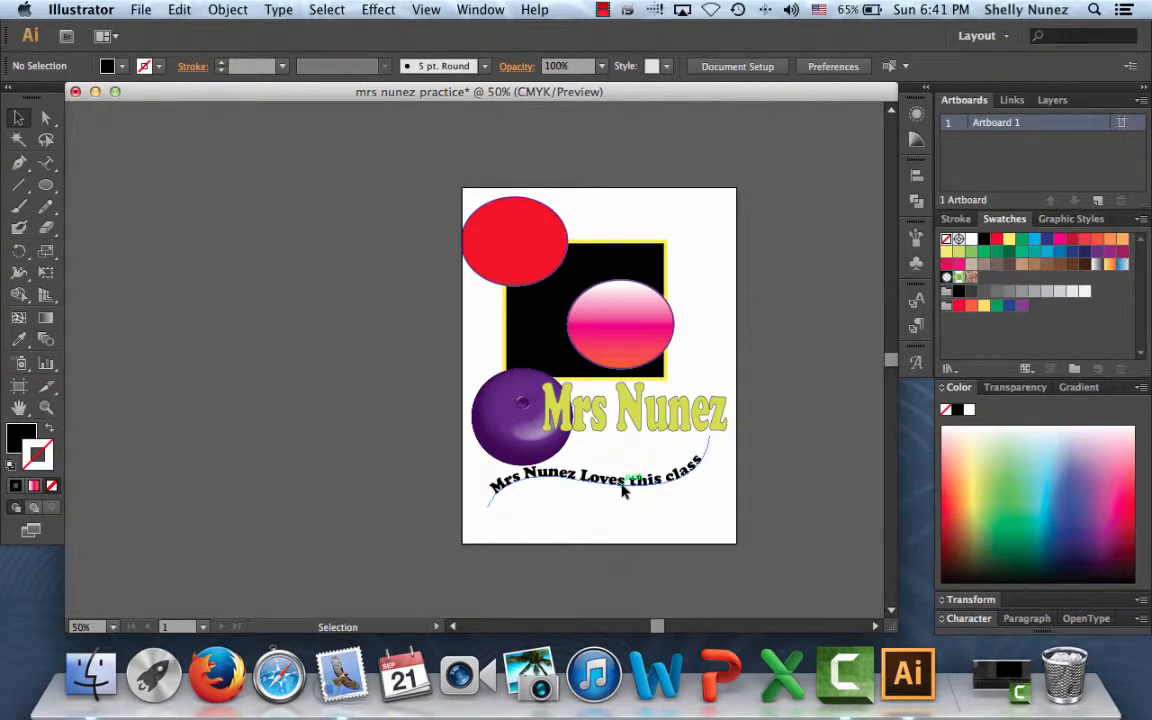
{"action": "left_click_drag", "start_coordinate": [622, 488], "coordinate": [624, 501]}
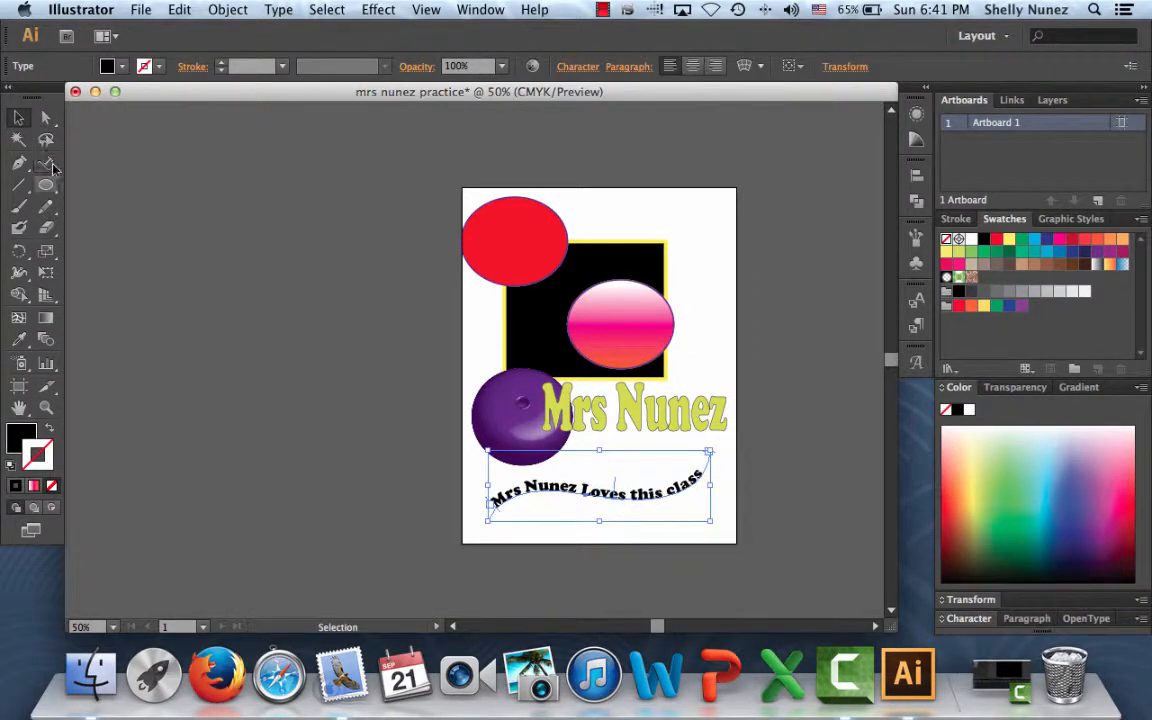
Step: Zoom in to 150% on the curved text, deselect it, and inspect the artwork from there up to the red ellipse
{"action": "left_click", "coordinate": [46, 407]}
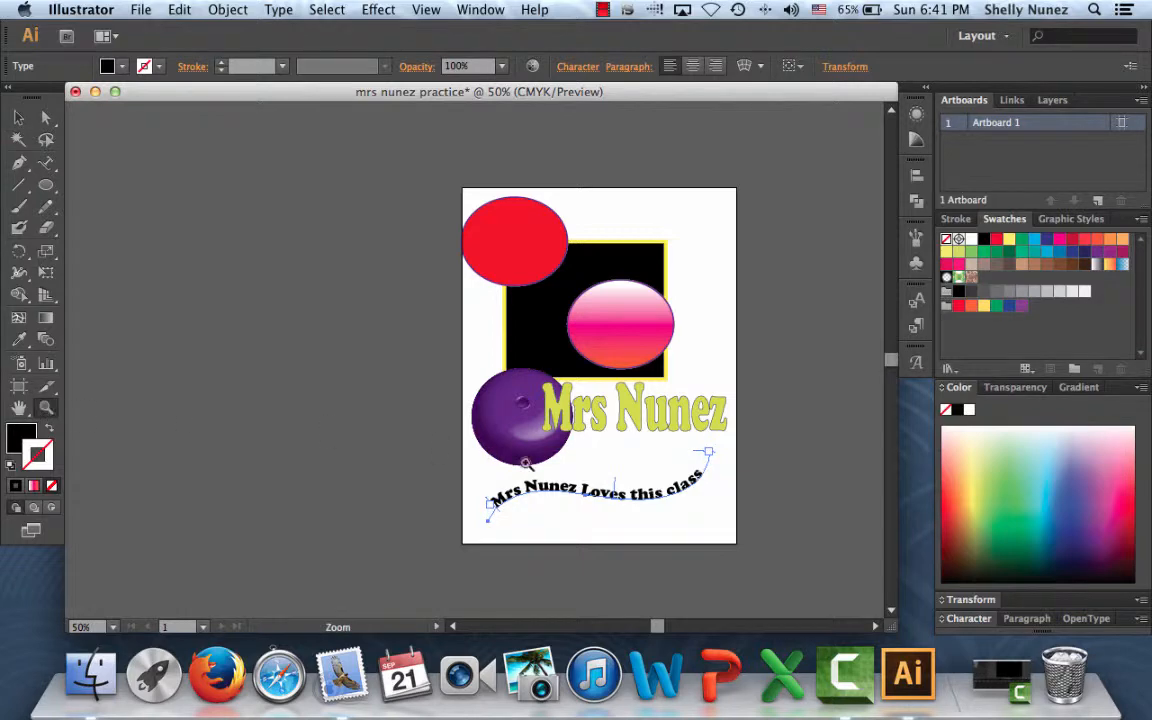
{"action": "left_click", "coordinate": [607, 500]}
{"action": "left_click", "coordinate": [610, 503]}
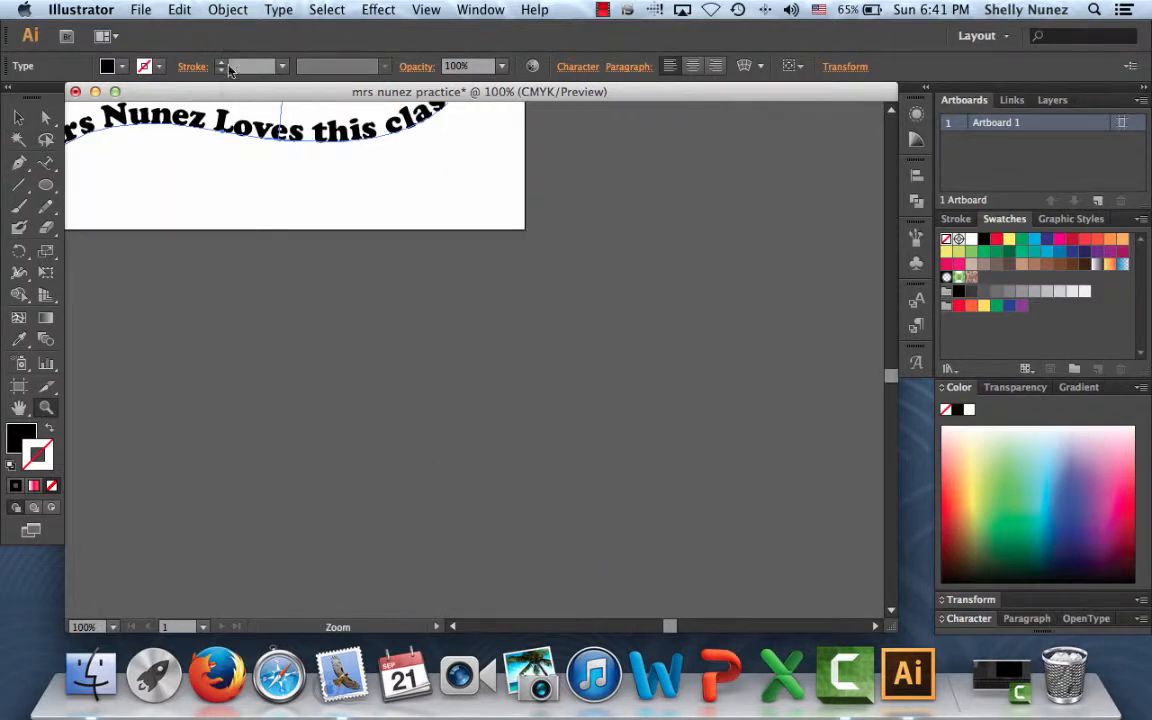
{"action": "left_click", "coordinate": [242, 120]}
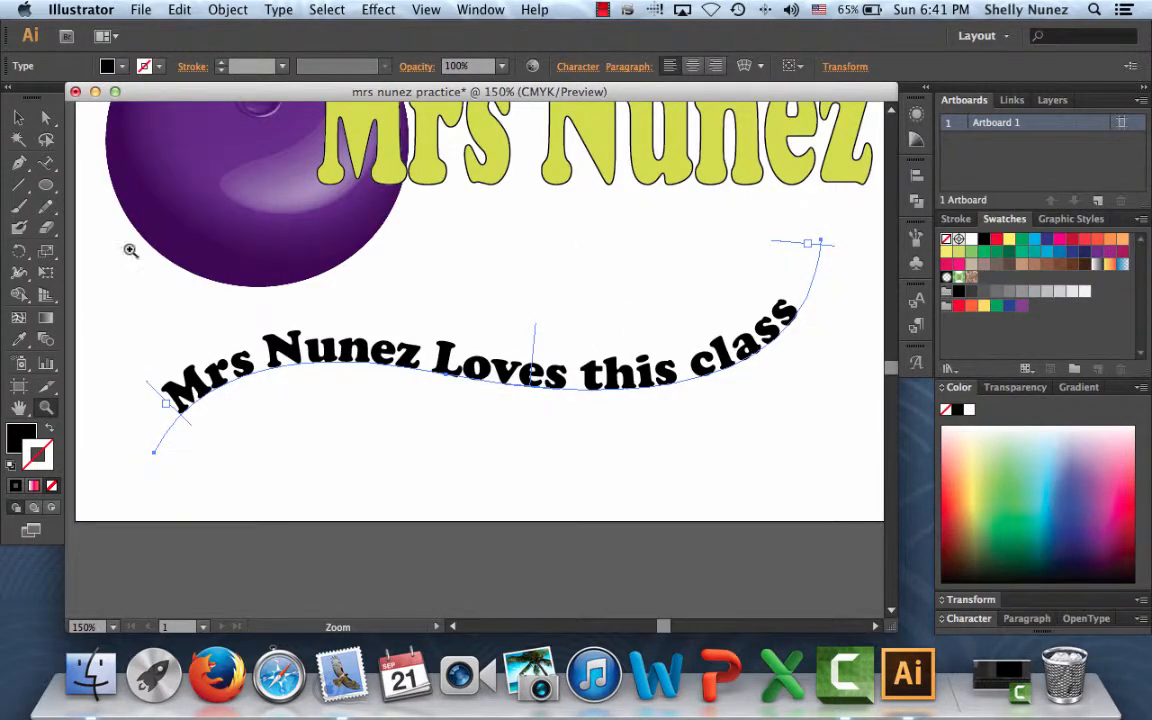
{"action": "left_click", "coordinate": [16, 118]}
{"action": "left_click", "coordinate": [113, 298]}
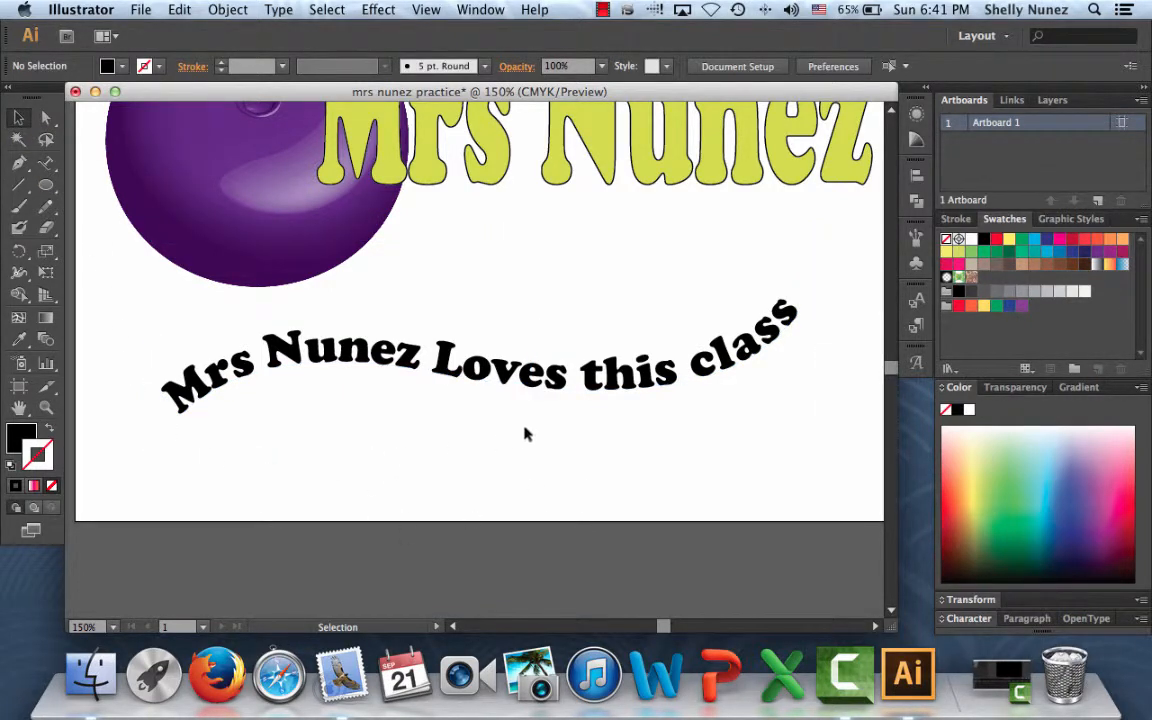
{"action": "scroll", "coordinate": [527, 433], "scroll_direction": "up", "scroll_amount": 4}
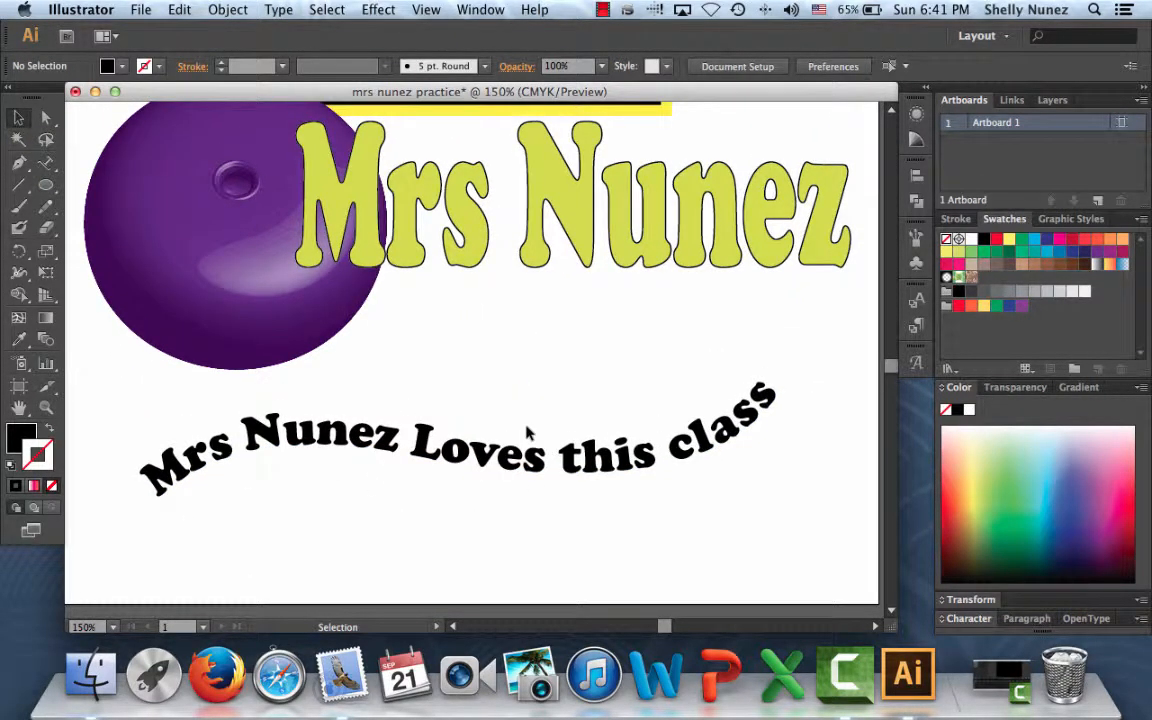
{"action": "scroll", "coordinate": [527, 433], "scroll_direction": "up", "scroll_amount": 18}
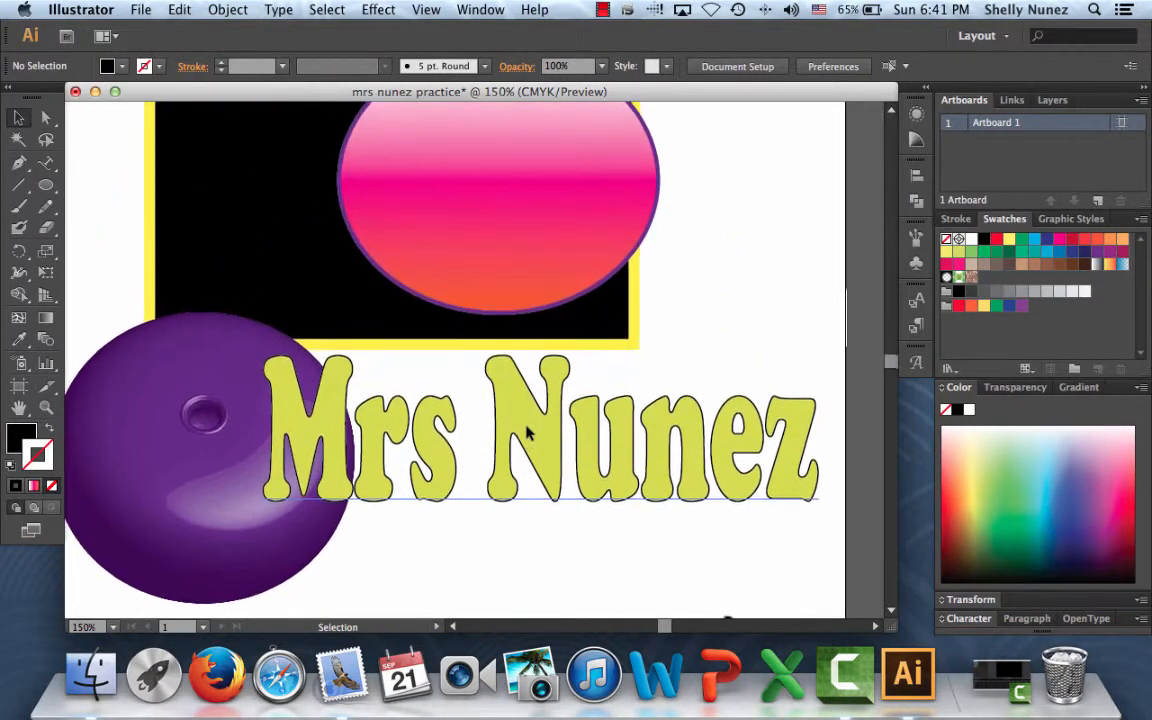
{"action": "scroll", "coordinate": [527, 433], "scroll_direction": "left", "scroll_amount": 4}
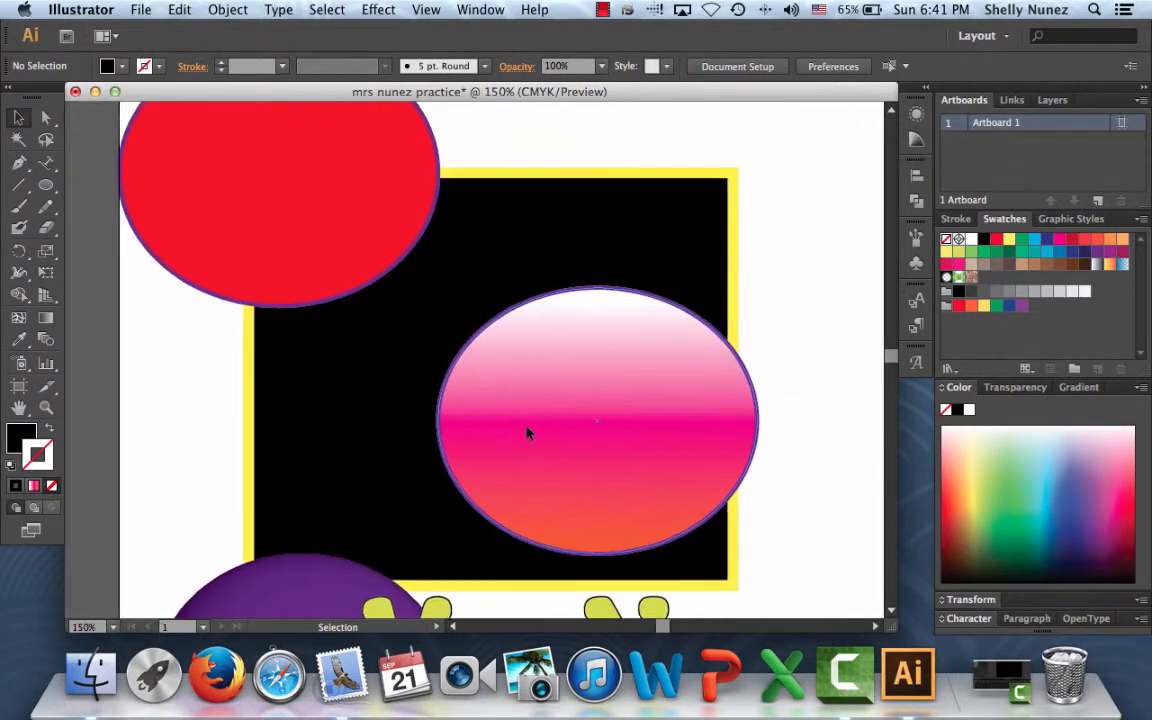
{"action": "scroll", "coordinate": [527, 433], "scroll_direction": "up", "scroll_amount": 6}
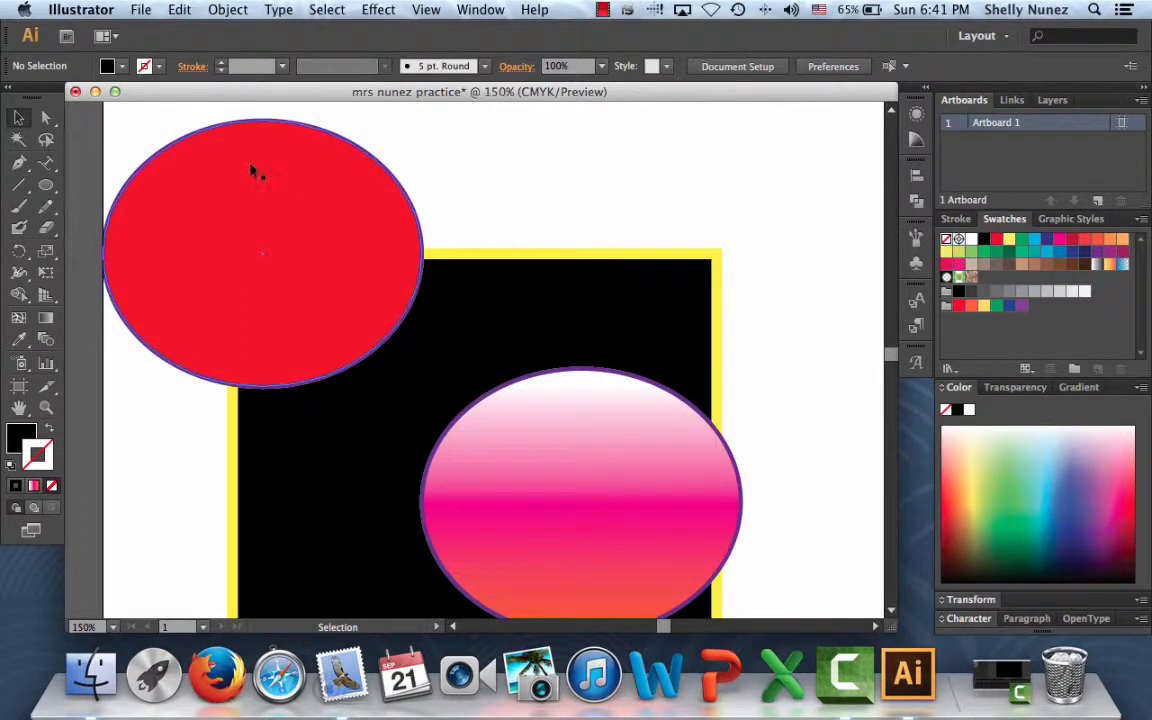
Step: Select the yellow-bordered black rectangle with Direct Selection and with Selection to compare its anchor points with its bounding box
{"action": "left_click", "coordinate": [48, 118]}
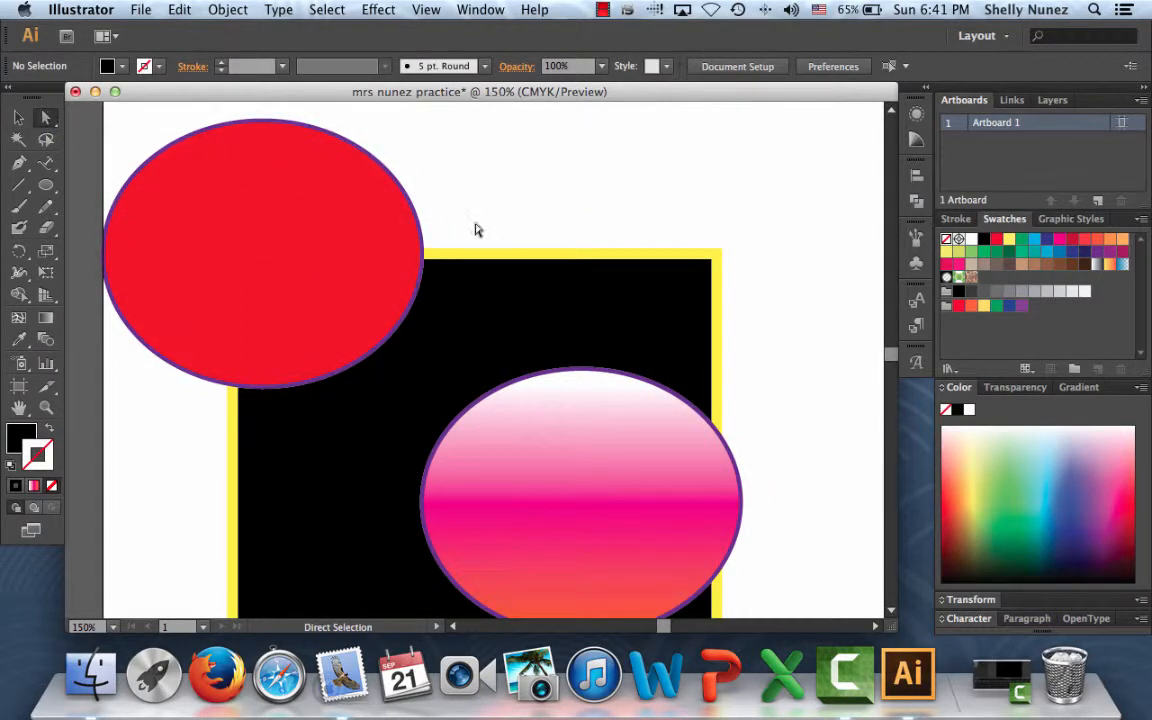
{"action": "left_click", "coordinate": [594, 262]}
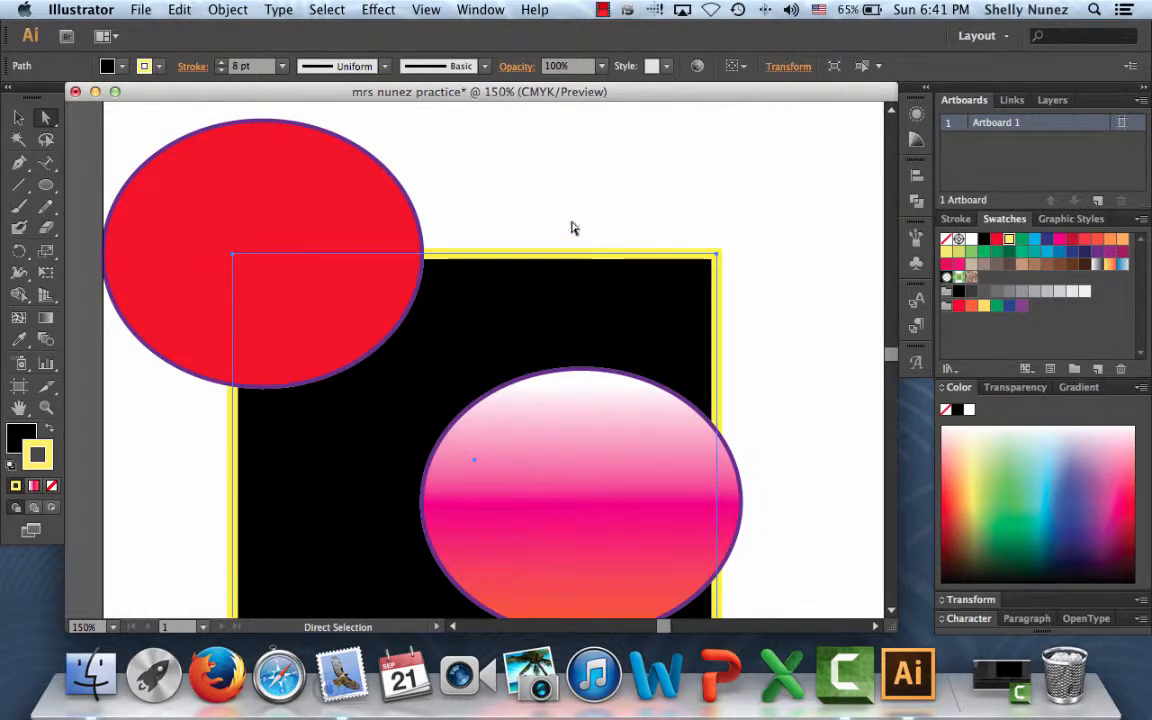
{"action": "left_click", "coordinate": [717, 253]}
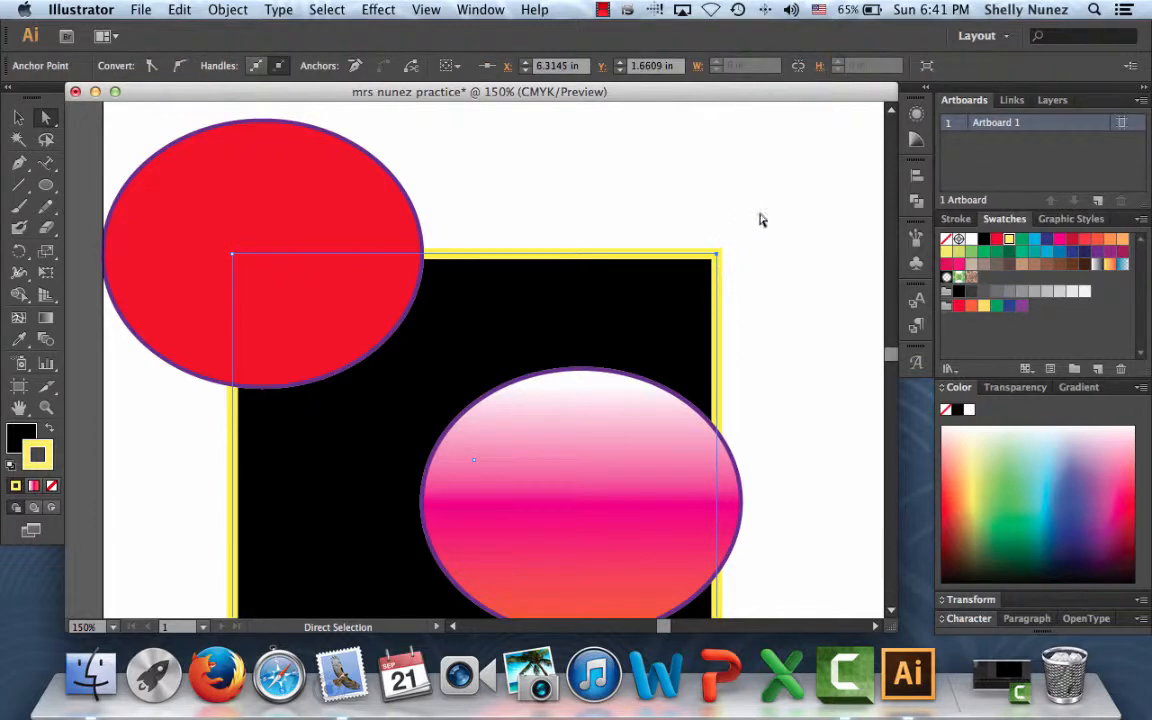
{"action": "left_click", "coordinate": [704, 221]}
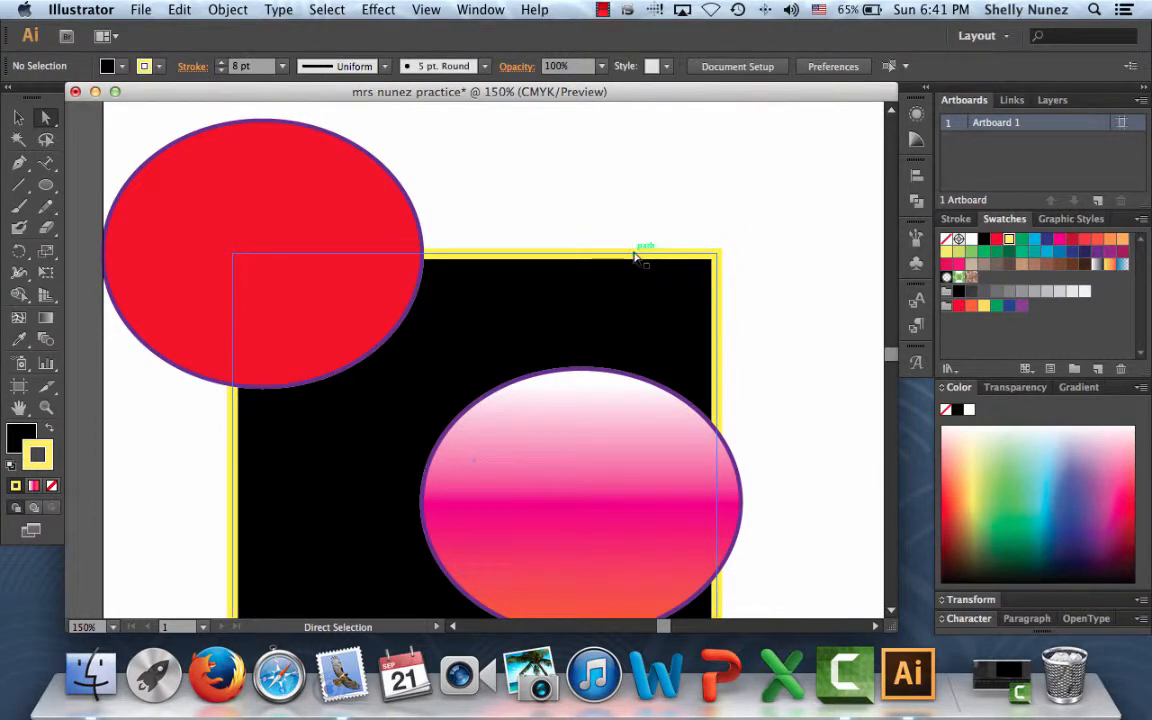
{"action": "left_click", "coordinate": [18, 118]}
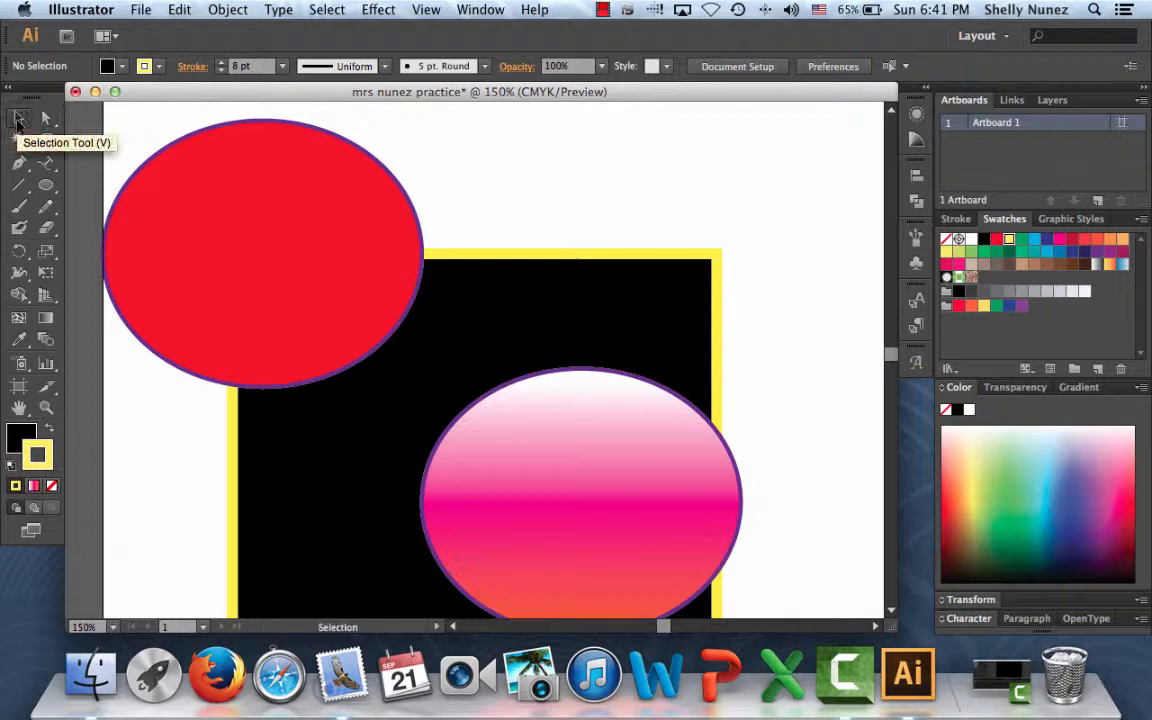
{"action": "left_click", "coordinate": [540, 258]}
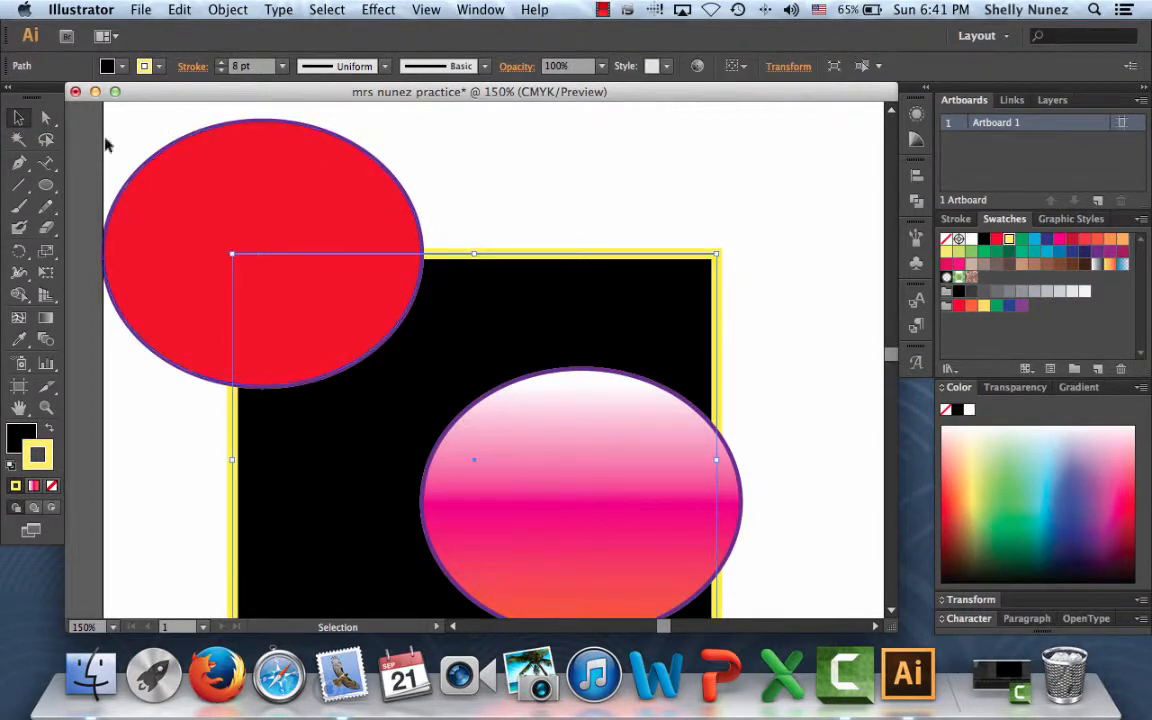
{"action": "left_click", "coordinate": [45, 117]}
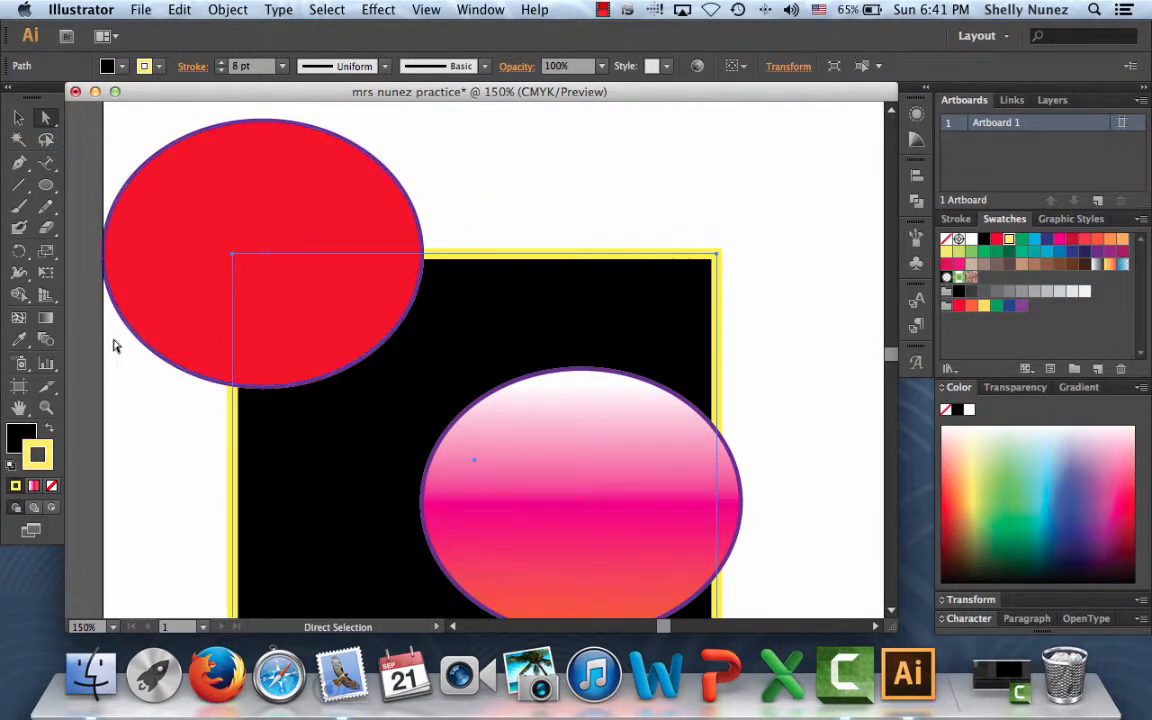
Step: Move the whole yellow-bordered black rectangle slightly up and to the right by its upper-right corner, and deselect it
{"action": "left_click", "coordinate": [46, 408]}
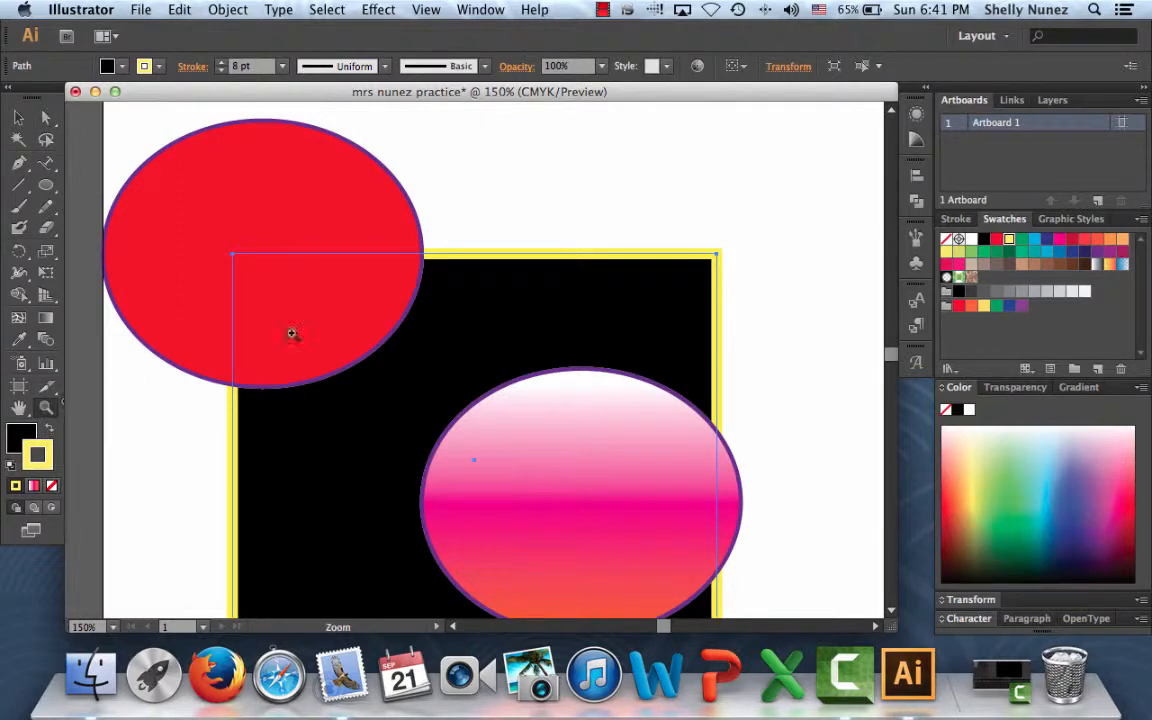
{"action": "left_click_drag", "start_coordinate": [680, 234], "coordinate": [712, 265]}
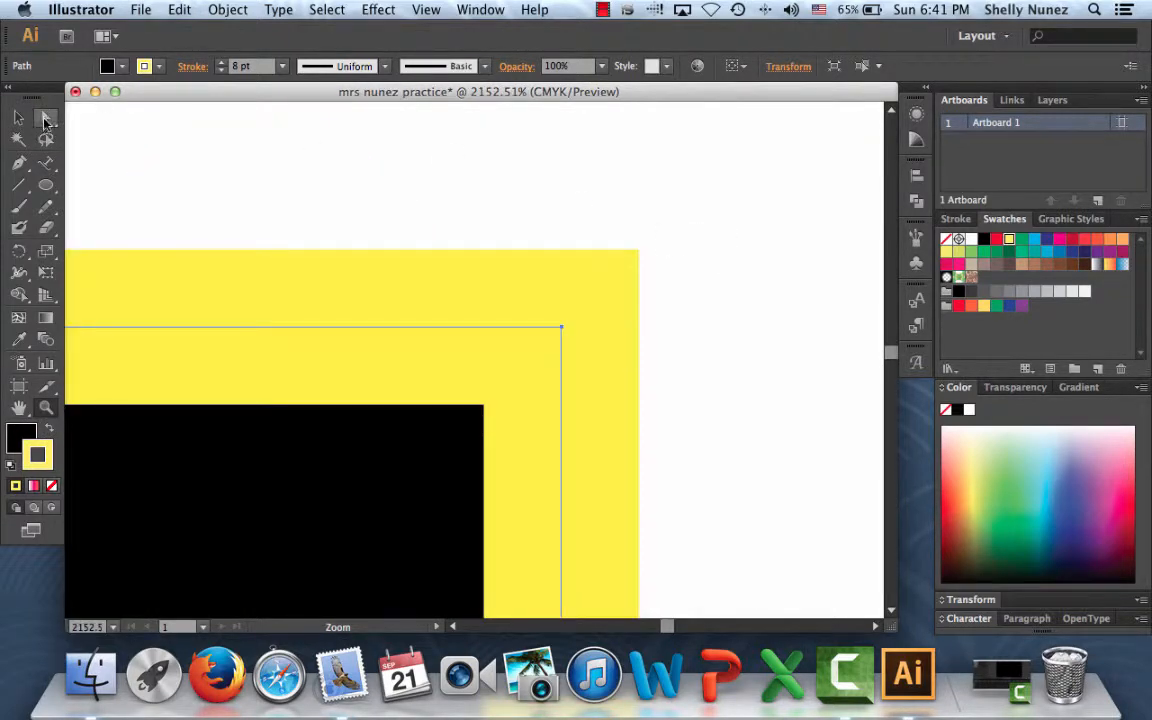
{"action": "left_click", "coordinate": [45, 117]}
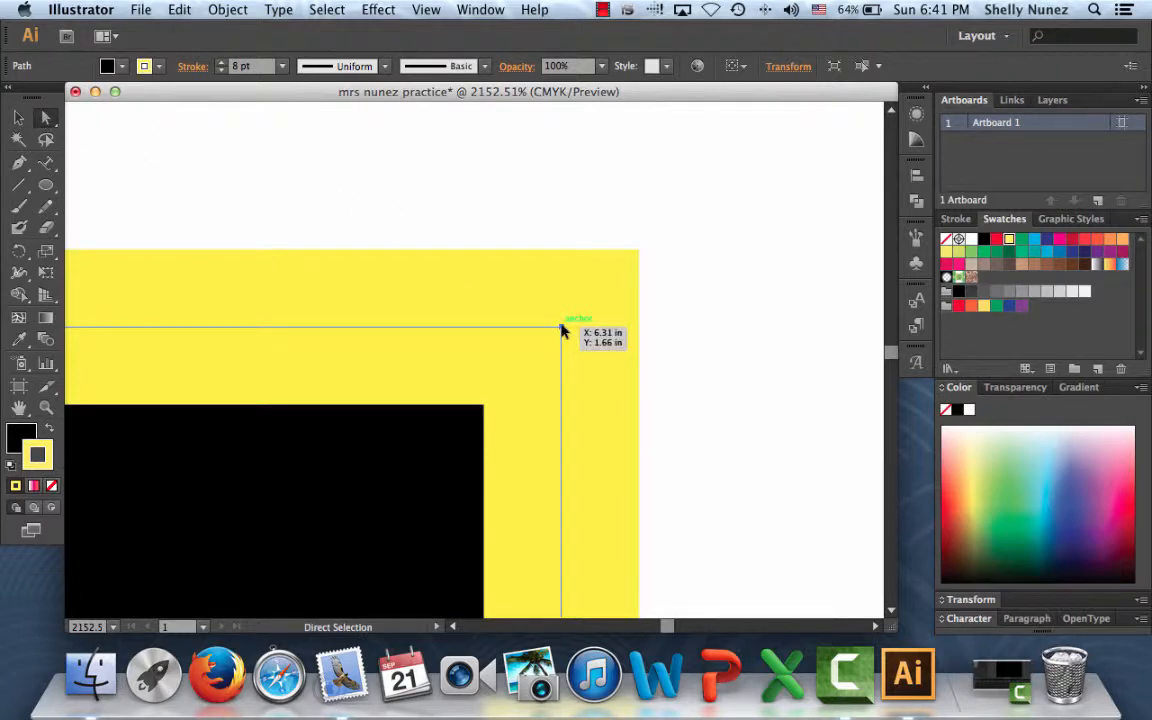
{"action": "left_click_drag", "start_coordinate": [561, 327], "coordinate": [615, 243]}
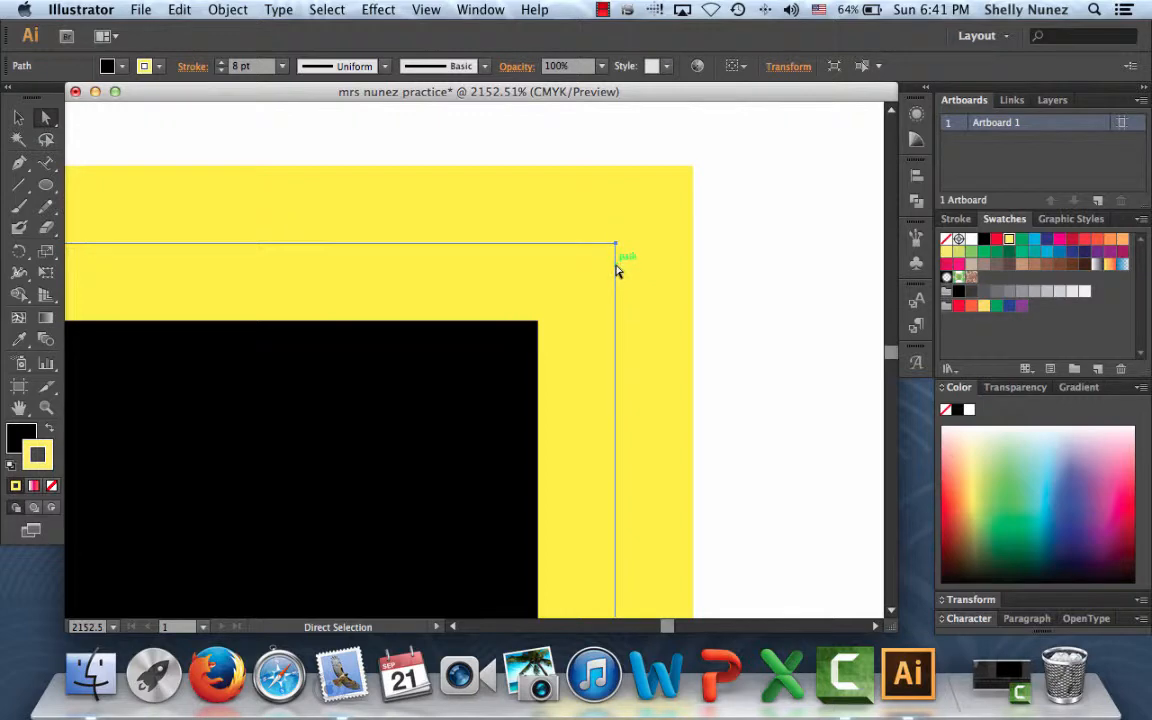
{"action": "left_click", "coordinate": [746, 242]}
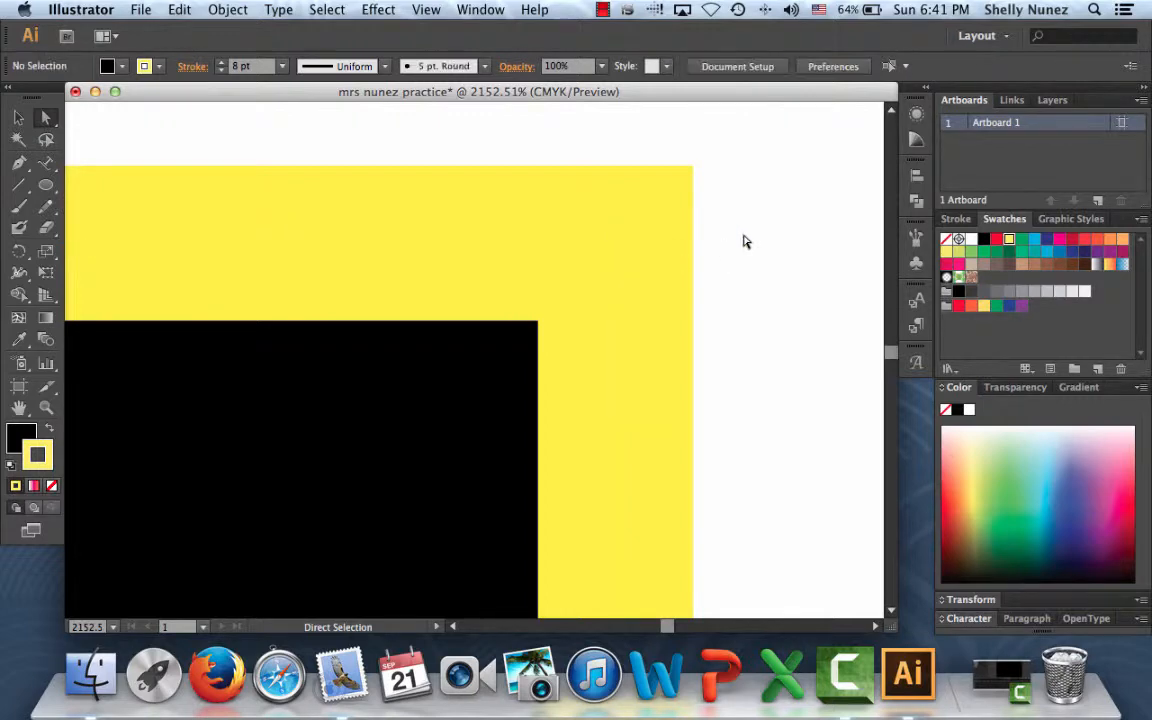
Step: Move only the black rectangle's upper-right anchor point slightly down to about X 6.35 in, Y 1.62 in, and deselect it
{"action": "left_click", "coordinate": [618, 247]}
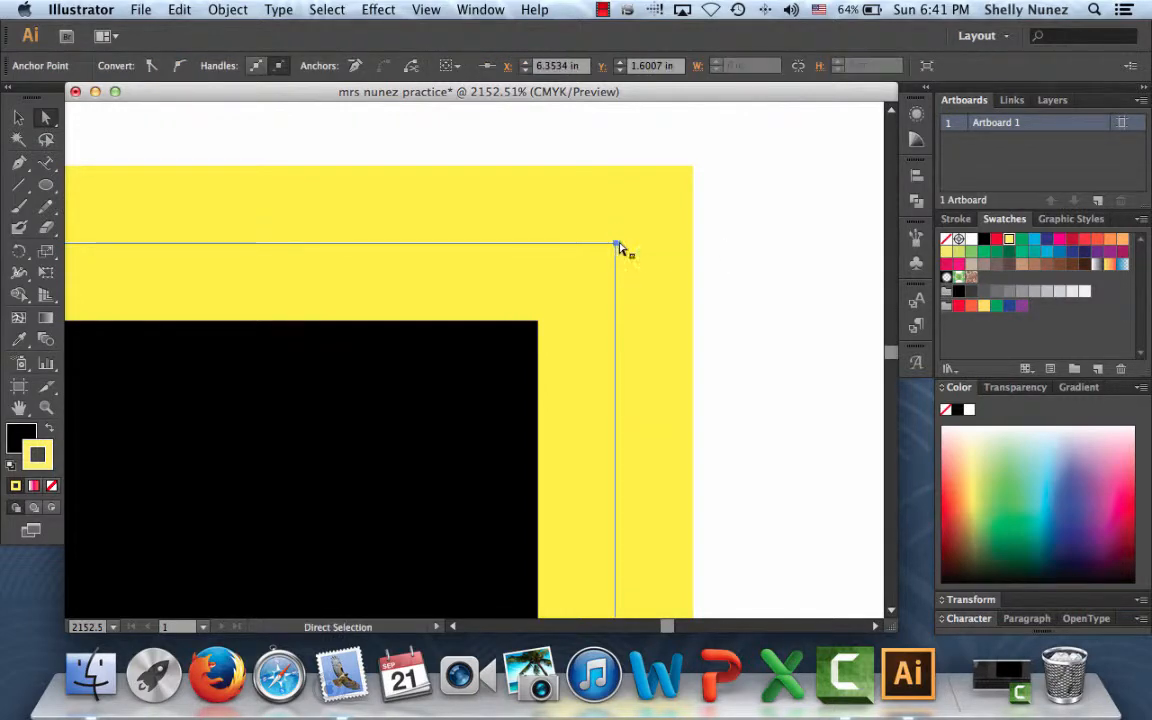
{"action": "left_click_drag", "start_coordinate": [618, 245], "coordinate": [610, 270]}
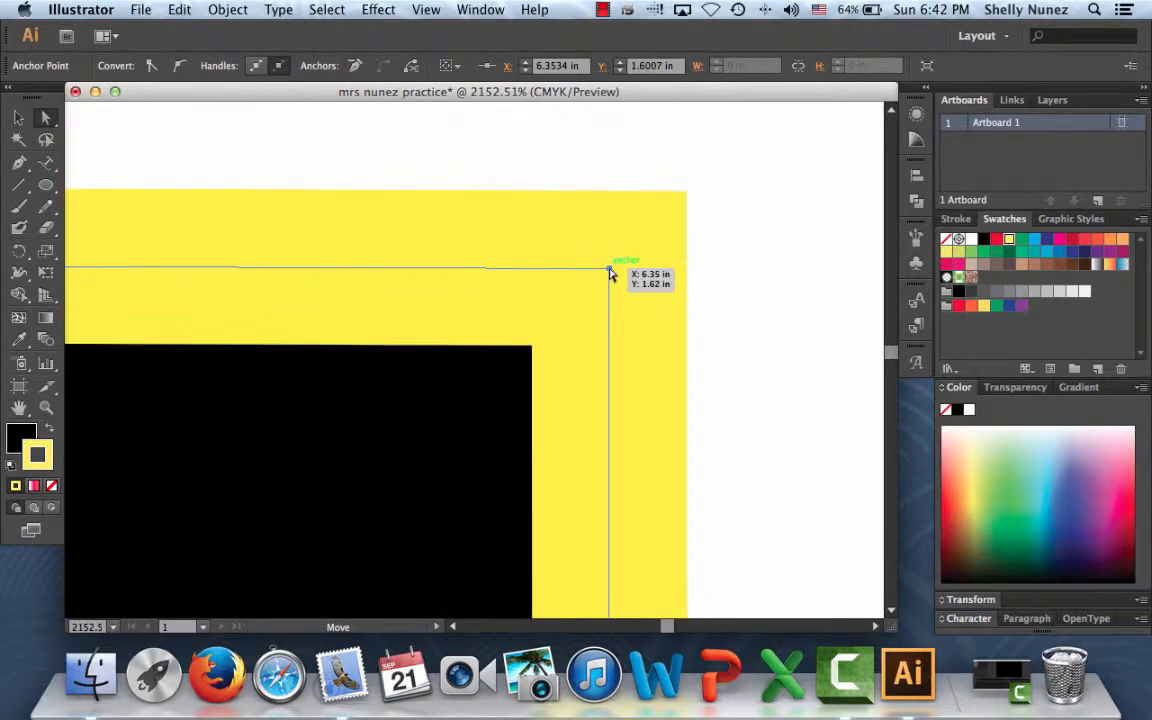
{"action": "left_click", "coordinate": [598, 242]}
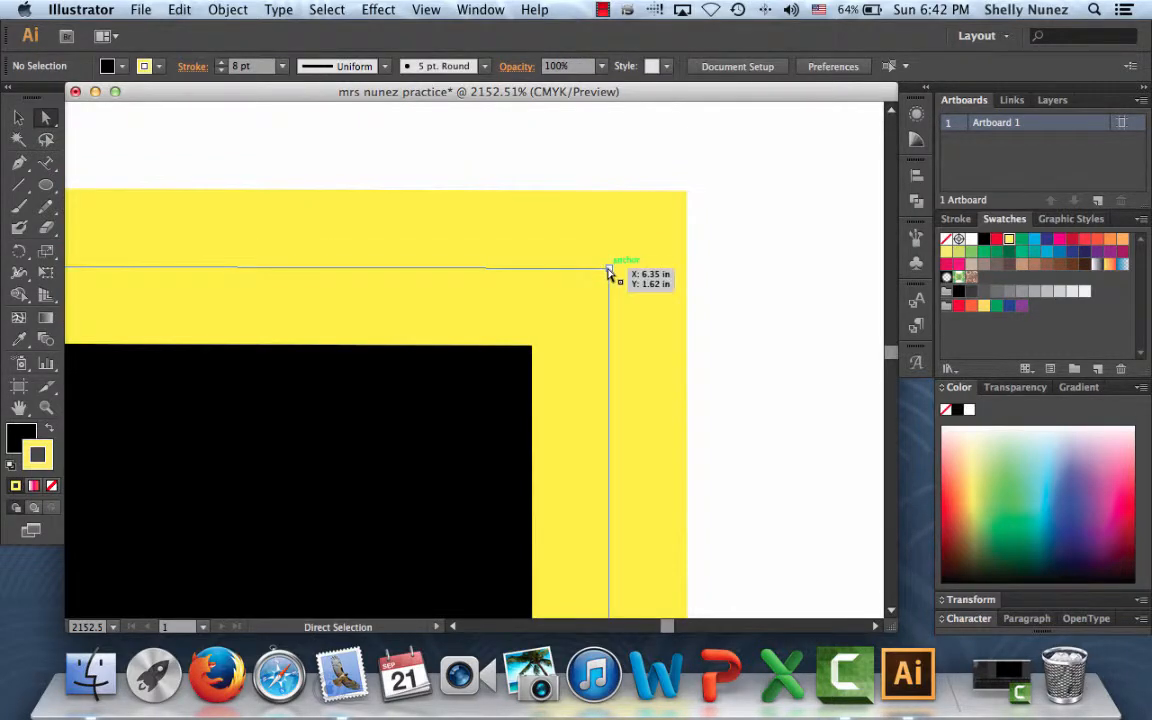
{"action": "left_click", "coordinate": [609, 270]}
{"action": "left_click", "coordinate": [608, 295]}
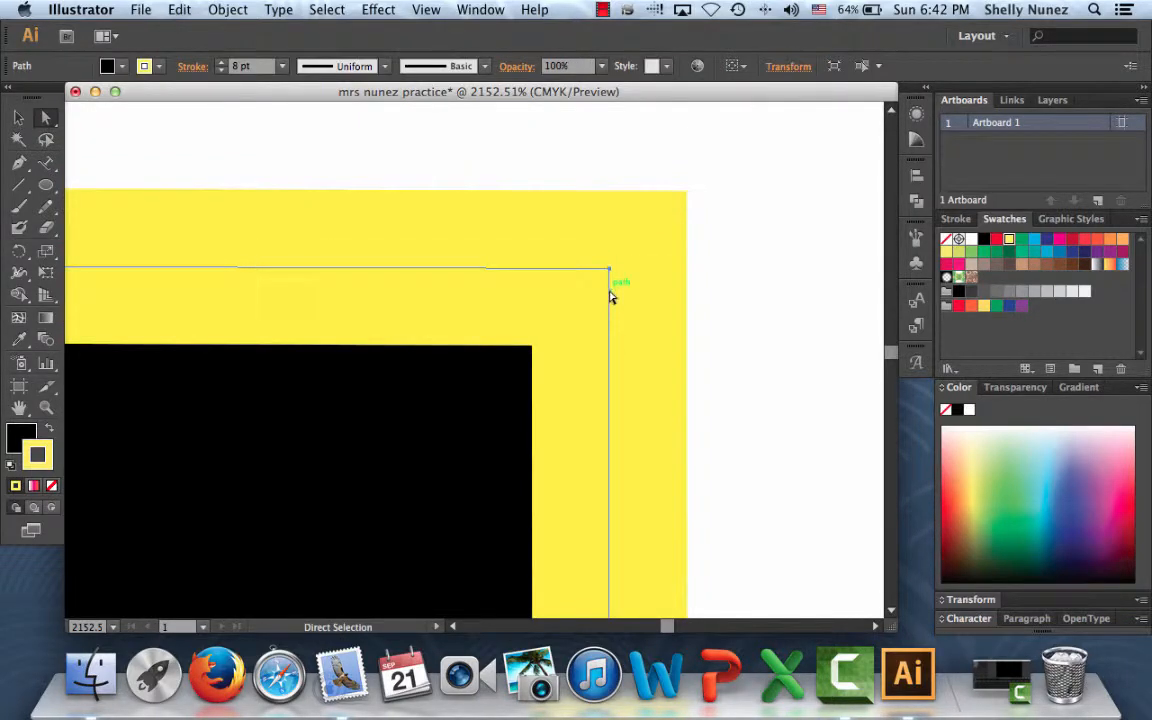
{"action": "left_click", "coordinate": [609, 270]}
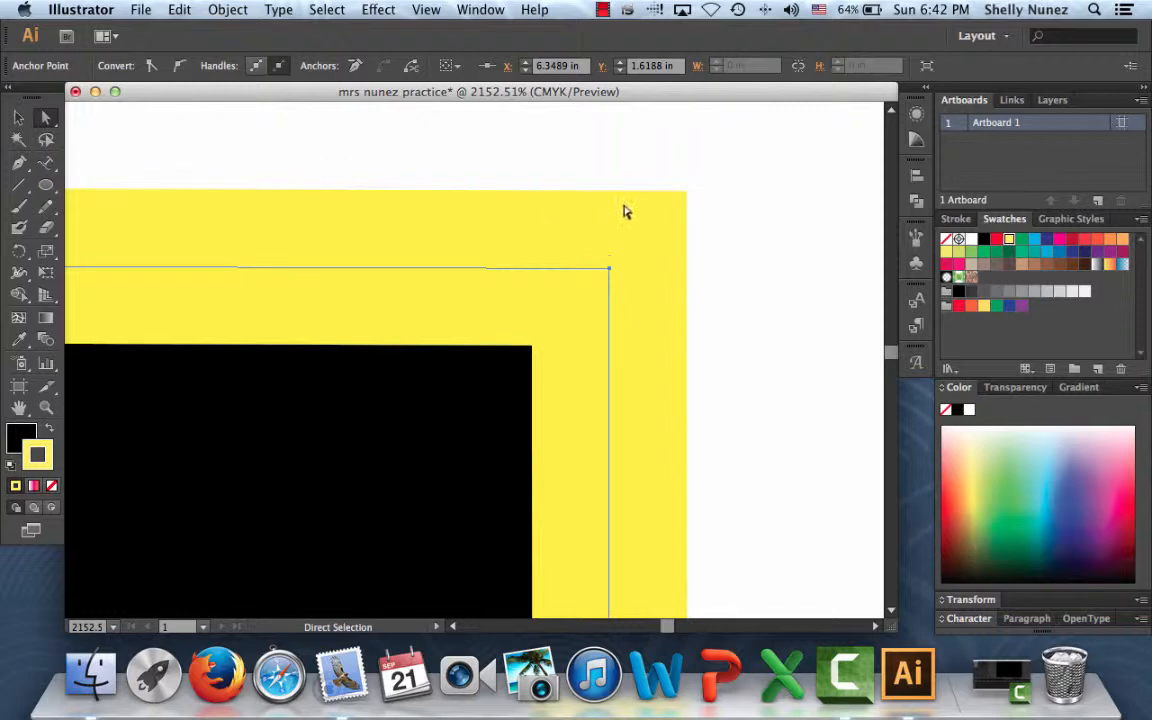
{"action": "left_click", "coordinate": [589, 161]}
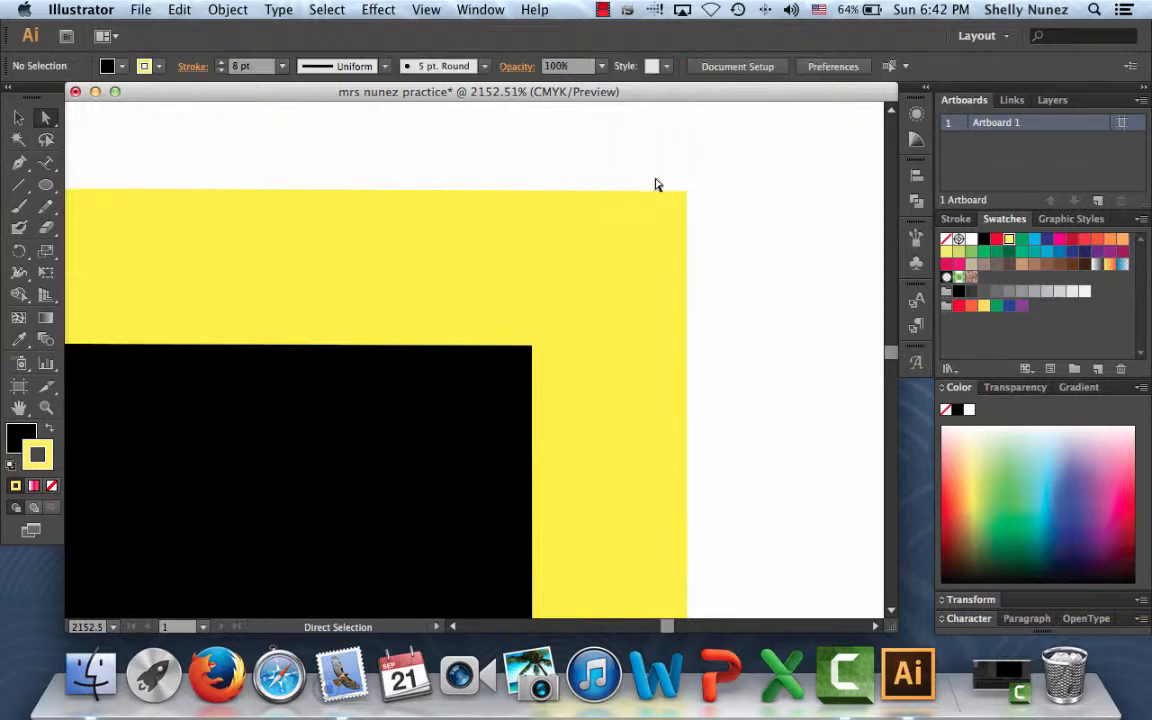
Step: Pull the rectangle's upper-right anchor point outward, up and to the right, to about X 6.44 in, Y 1.52 in
{"action": "left_click", "coordinate": [597, 272]}
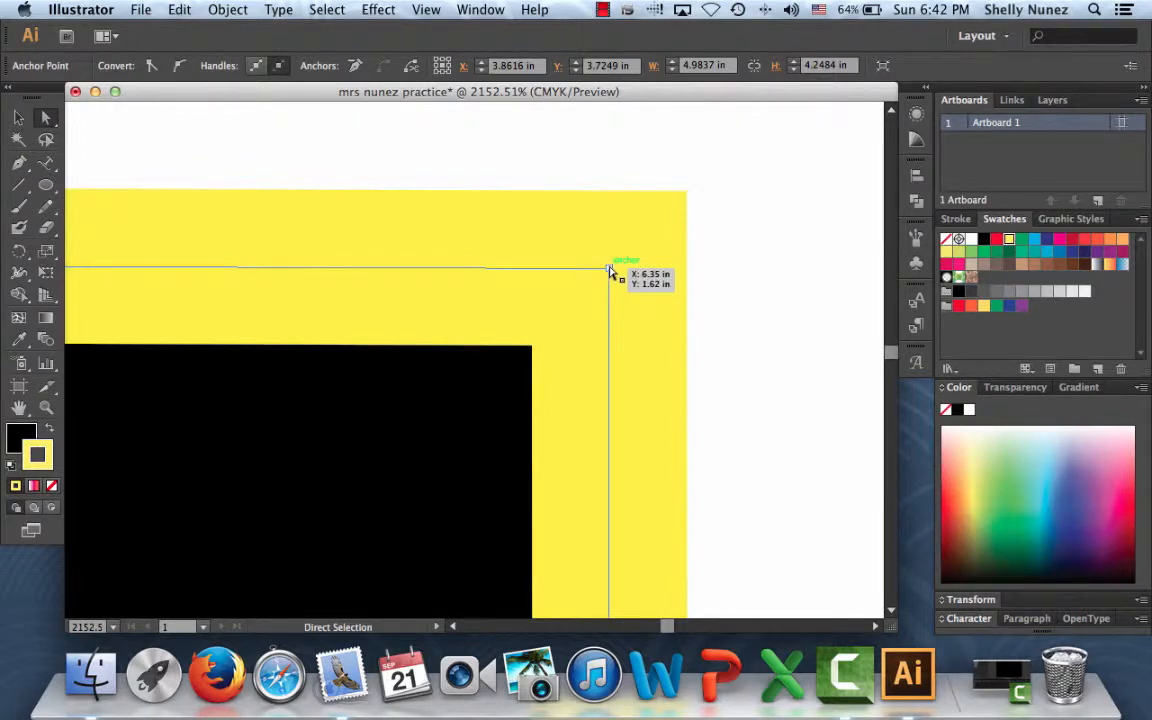
{"action": "left_click_drag", "start_coordinate": [612, 273], "coordinate": [698, 172]}
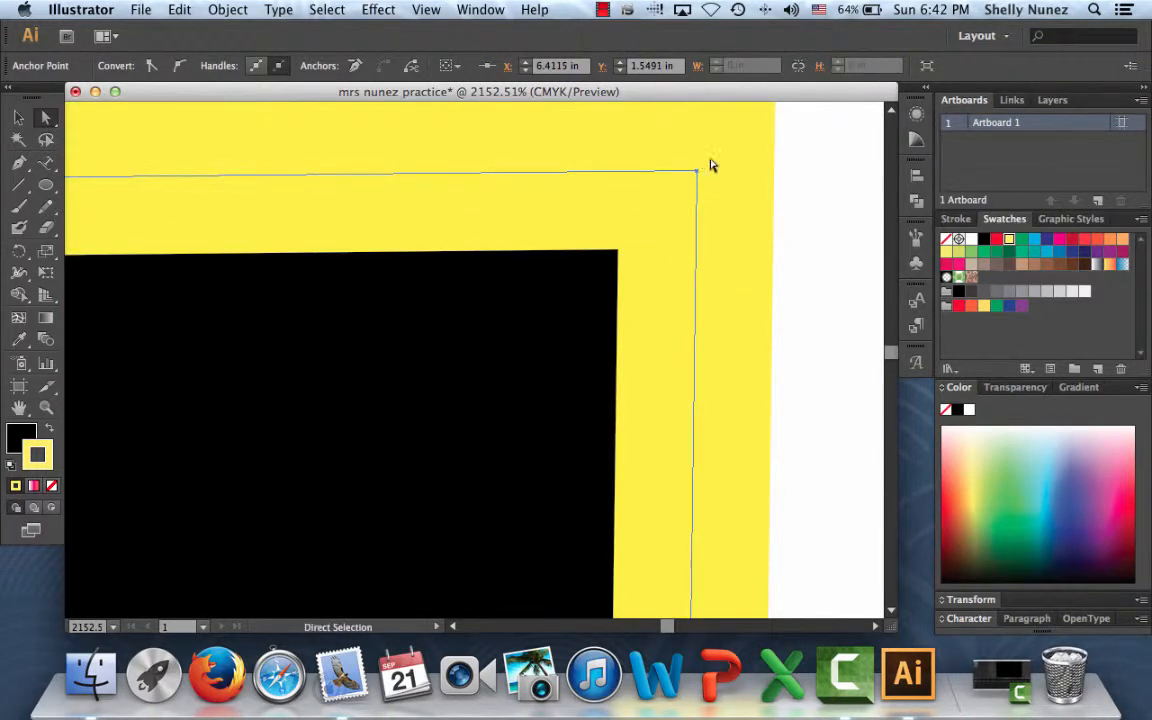
{"action": "left_click", "coordinate": [786, 187]}
{"action": "left_click", "coordinate": [695, 173]}
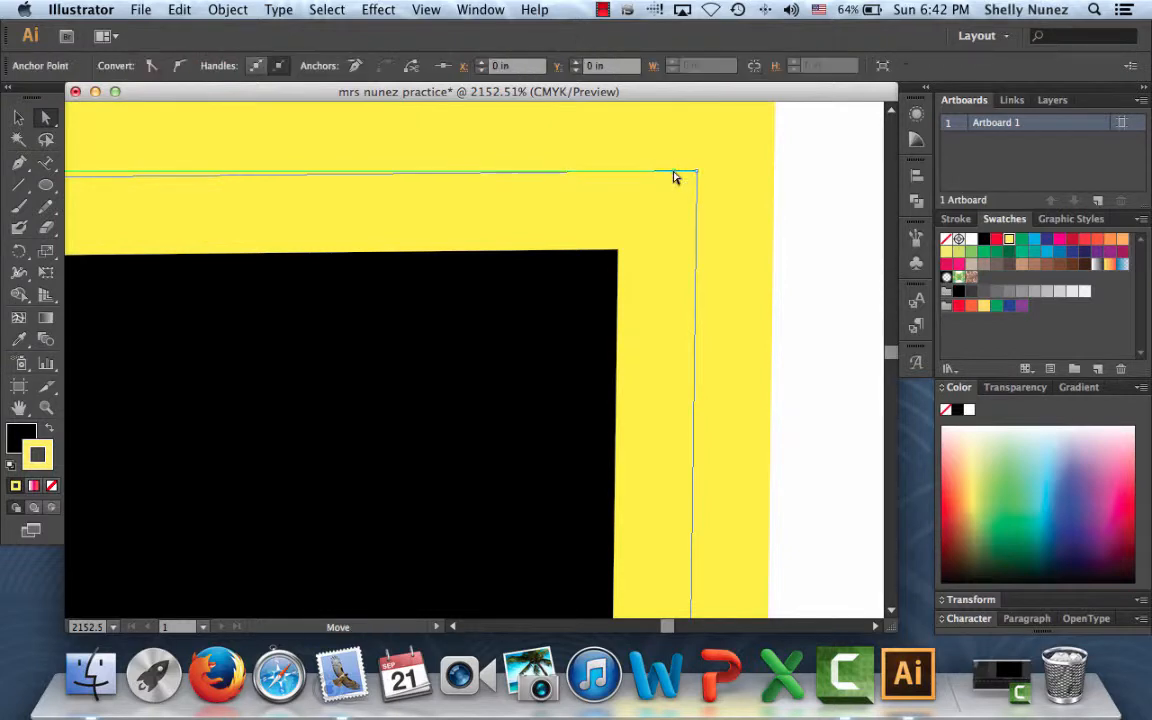
{"action": "left_click_drag", "start_coordinate": [698, 175], "coordinate": [740, 133]}
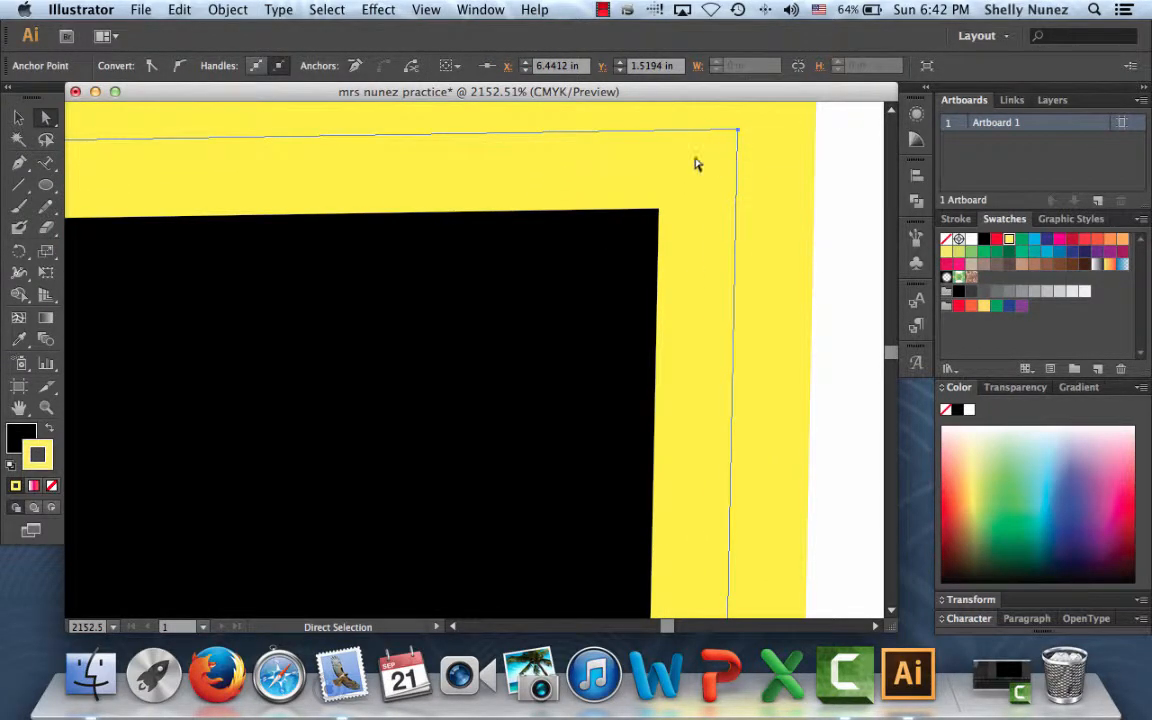
Step: Shift the rectangle's top edge up and to the right, slanting the sides, with its upper-right corner at about X 7.30 in, Y 1.13 in
{"action": "key", "text": "v"}
{"action": "key", "text": "super+minus"}
{"action": "key", "text": "super+minus"}
{"action": "key", "text": "super+minus"}
{"action": "key", "text": "super+minus"}
{"action": "key", "text": "super+minus"}
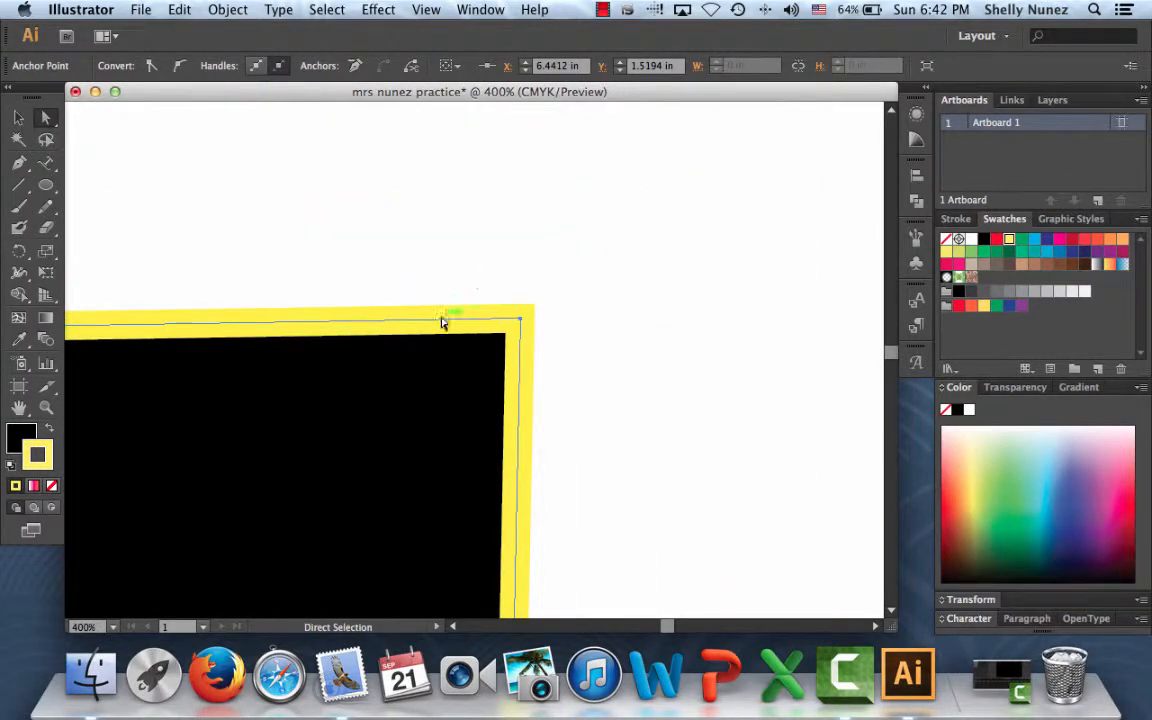
{"action": "left_click_drag", "start_coordinate": [445, 321], "coordinate": [680, 212]}
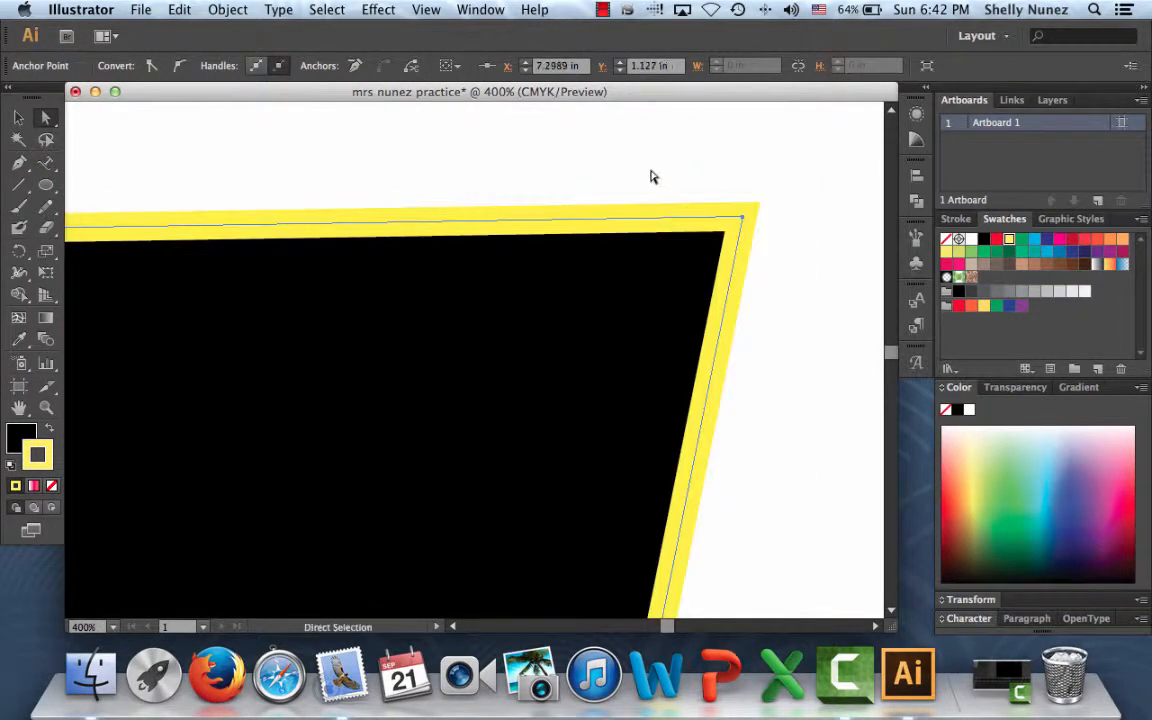
Step: Deselect the slanted shape and examine the whole page at 66.67% zoom, down to the curved text
{"action": "left_click", "coordinate": [643, 166]}
{"action": "key", "text": "super+minus"}
{"action": "key", "text": "super+minus"}
{"action": "key", "text": "super+minus"}
{"action": "key", "text": "super+minus"}
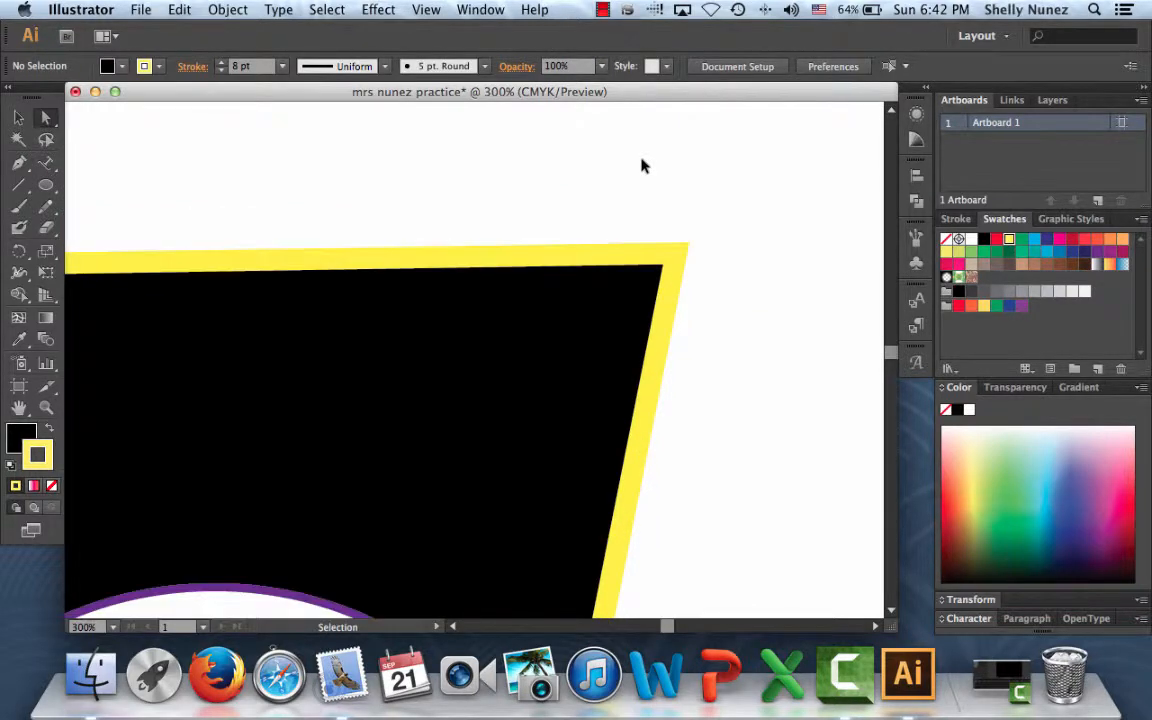
{"action": "key", "text": "super+minus"}
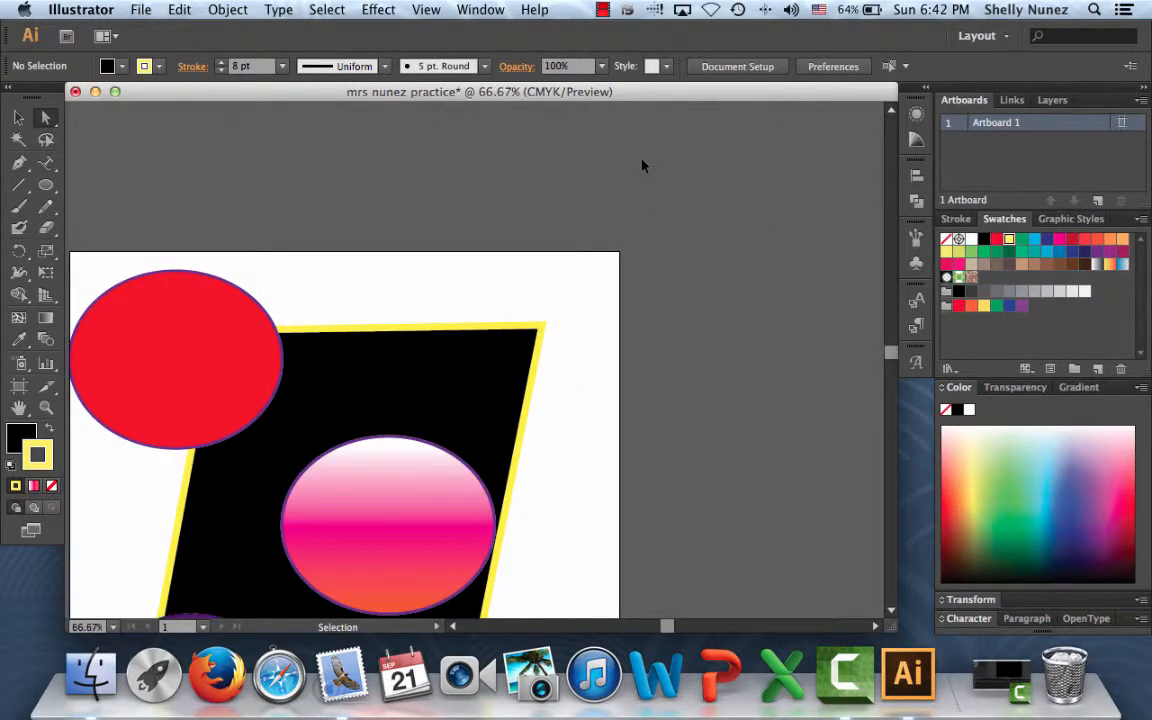
{"action": "key", "text": "a"}
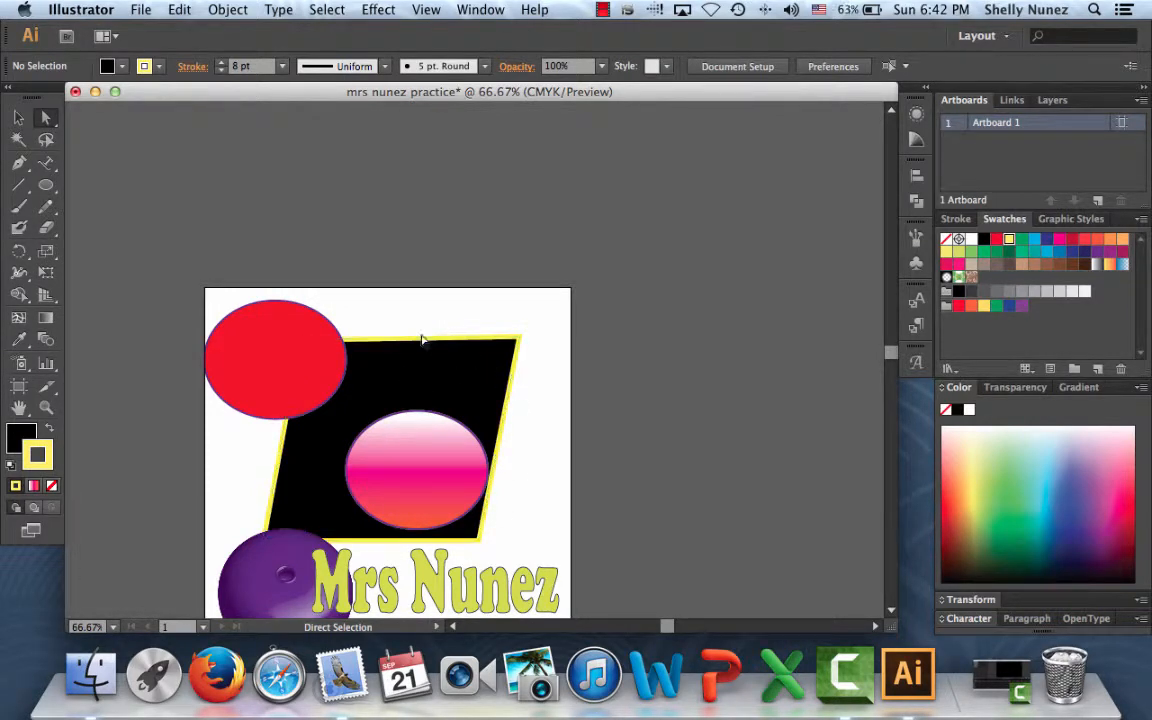
{"action": "scroll", "coordinate": [410, 327], "scroll_direction": "down", "scroll_amount": 5}
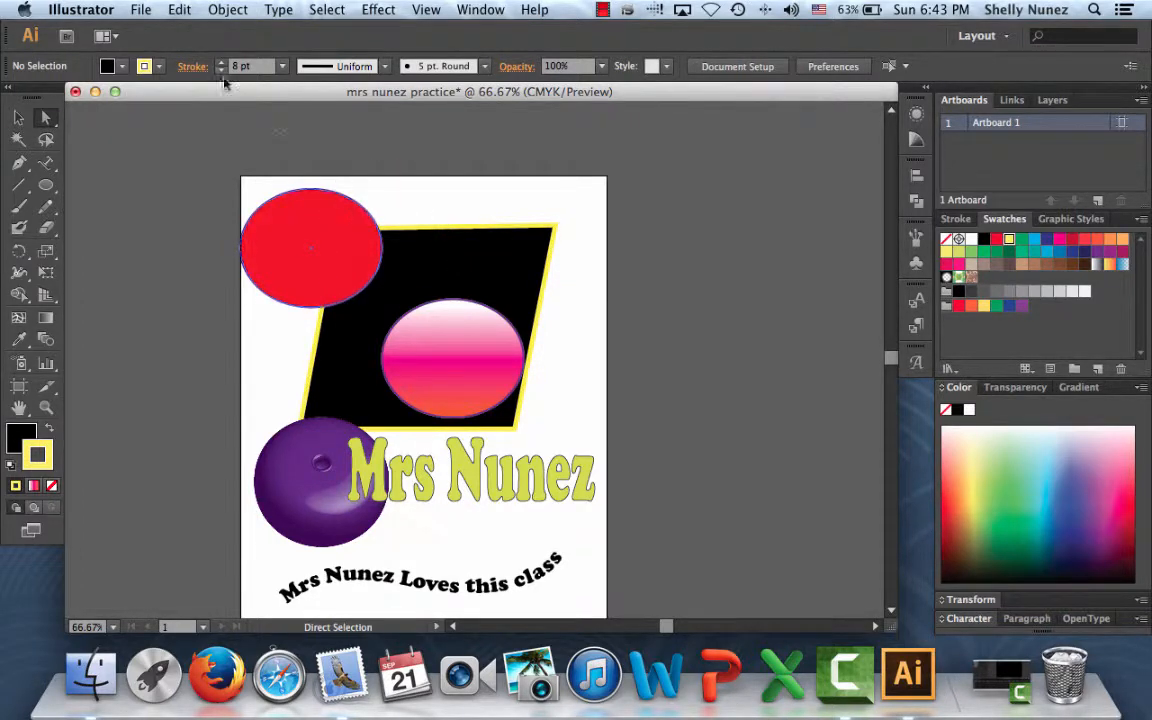
{"action": "left_click", "coordinate": [141, 12]}
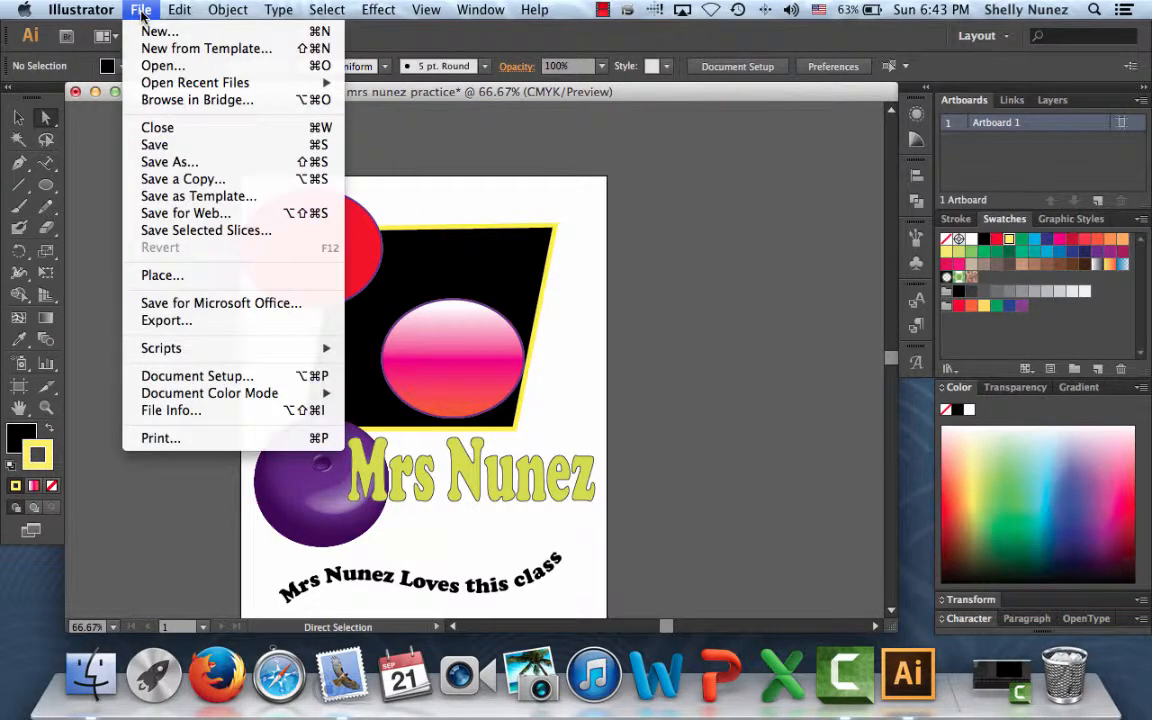
{"action": "left_click", "coordinate": [152, 144]}
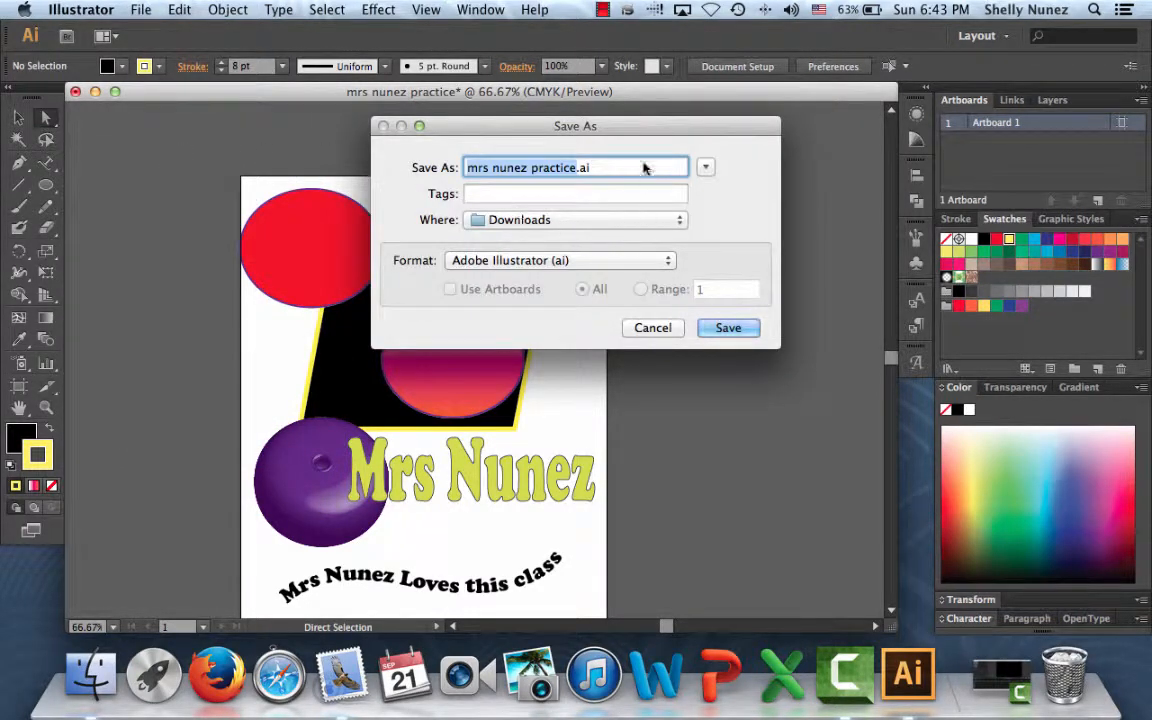
{"action": "left_click", "coordinate": [548, 262]}
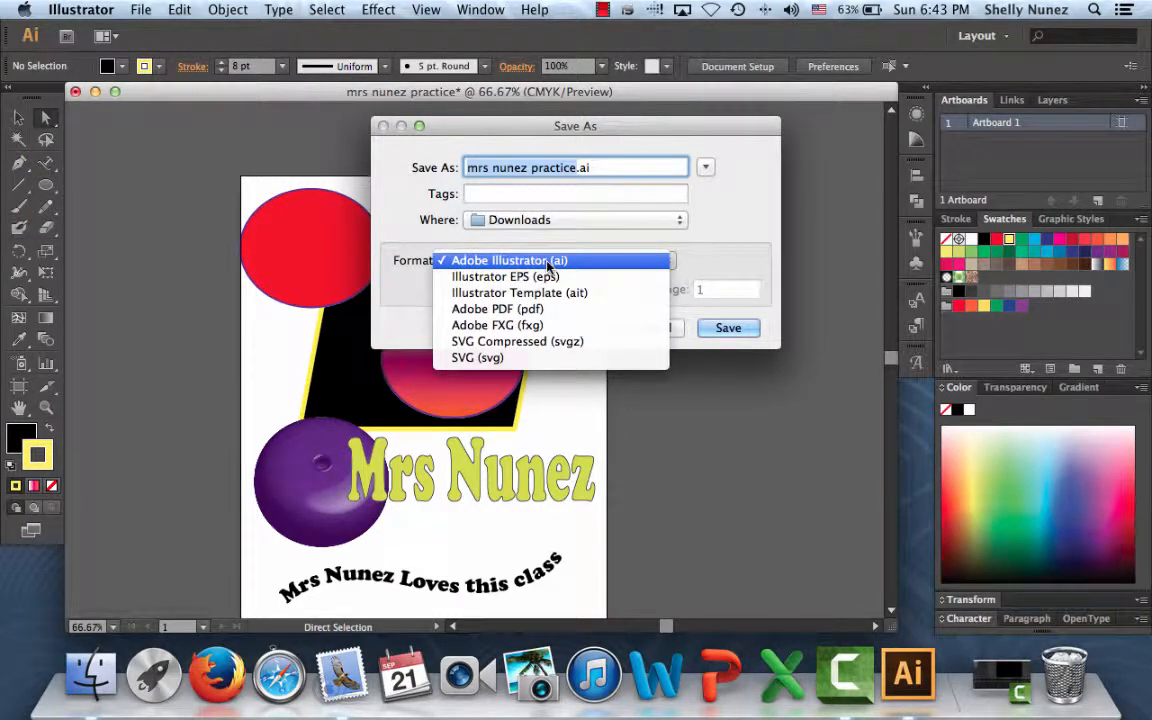
{"action": "left_click", "coordinate": [498, 316]}
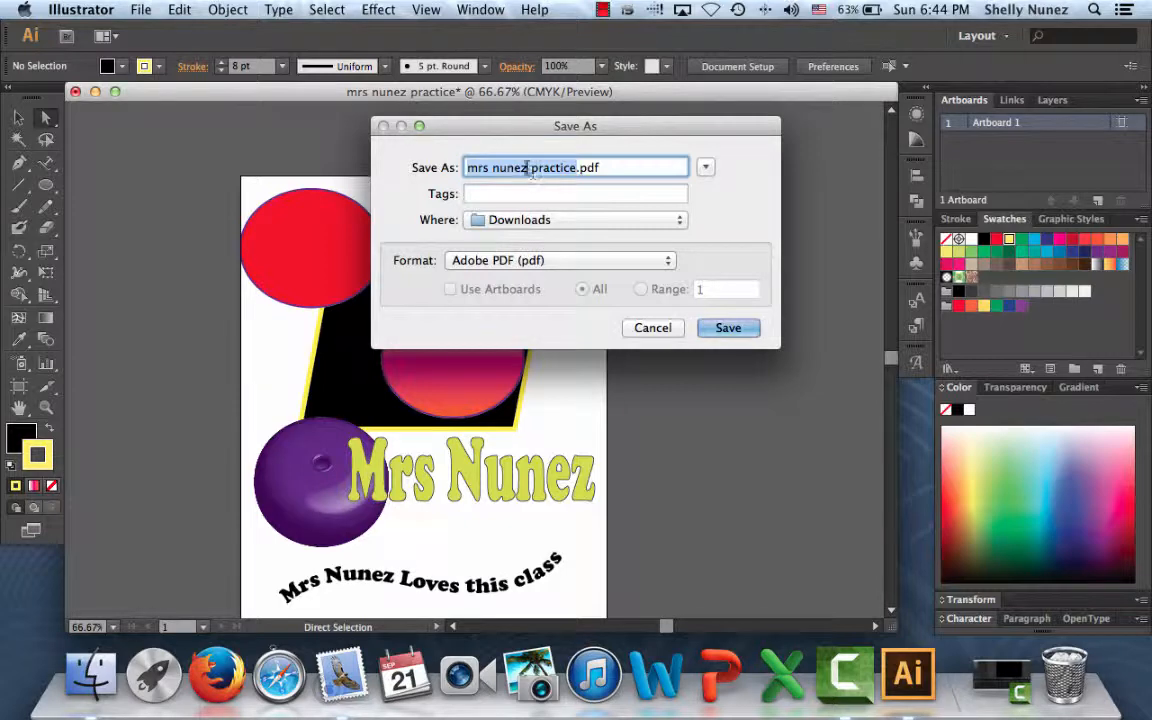
{"action": "left_click", "coordinate": [653, 328]}
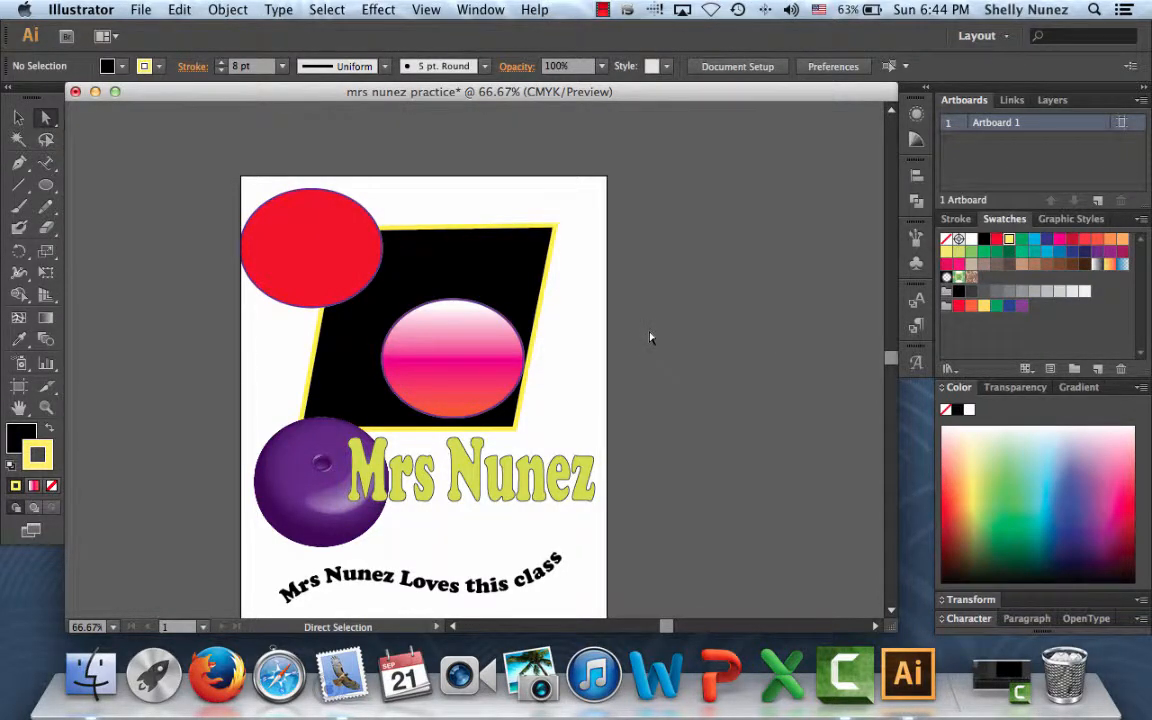